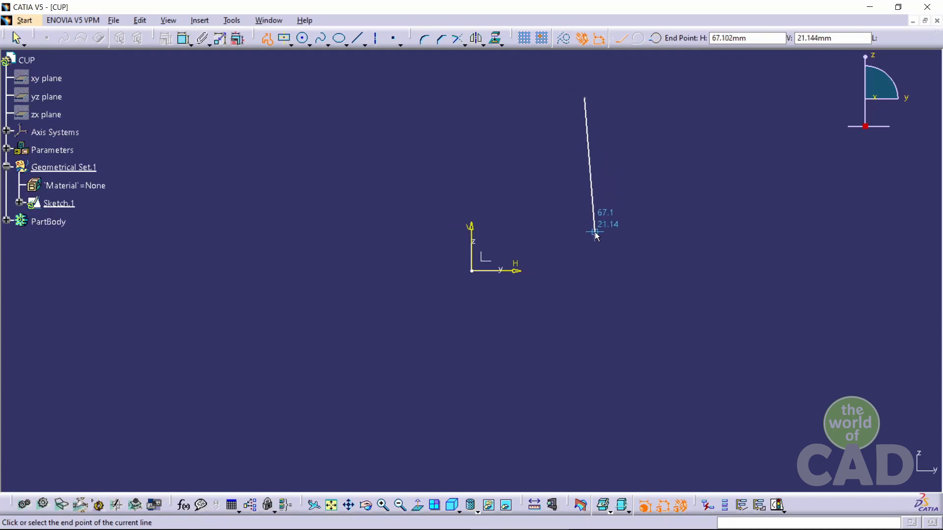
Continue the profile with alternating horizontal and vertical segments stepping down to the base and back up near the horizontal axis
click(584, 235)
click(562, 234)
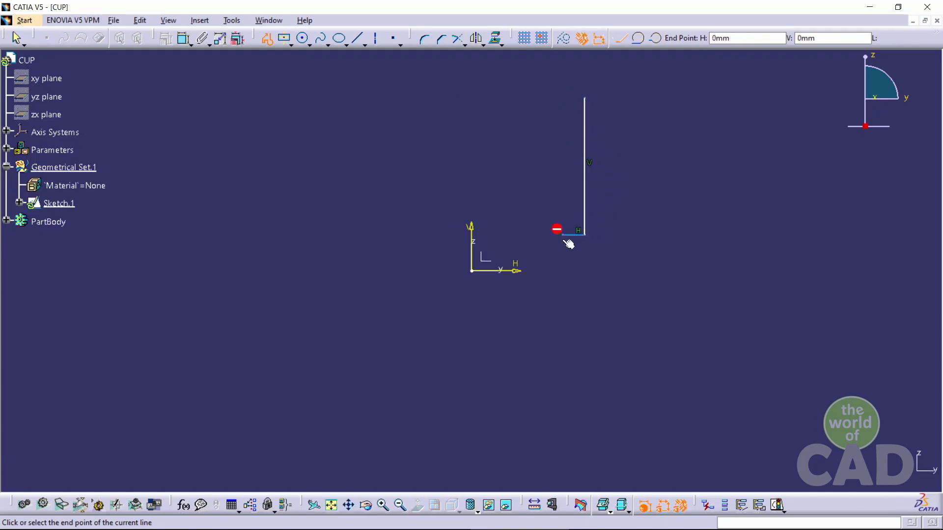
click(563, 266)
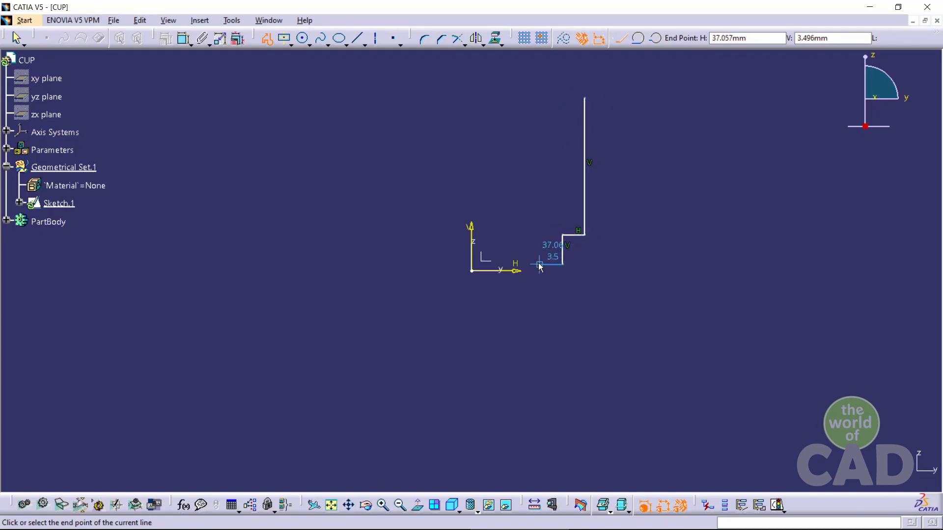
click(548, 265)
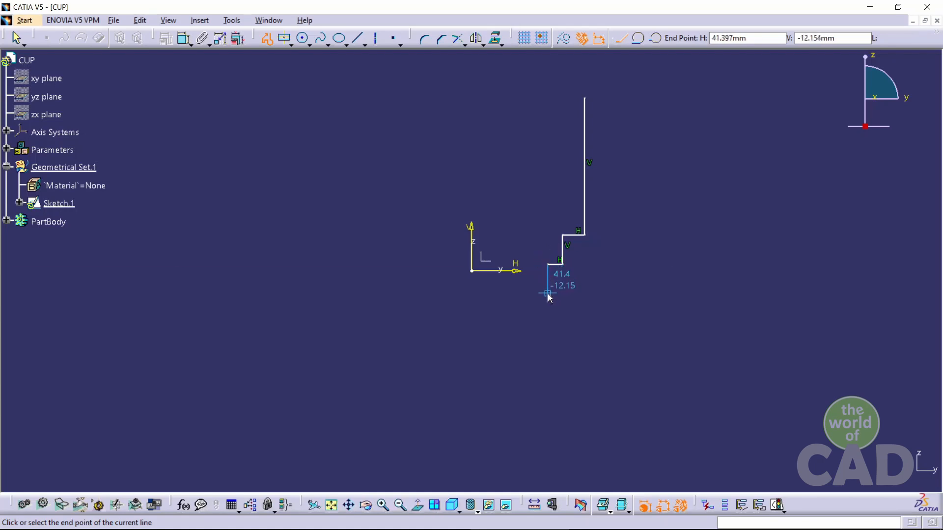
click(547, 294)
click(520, 293)
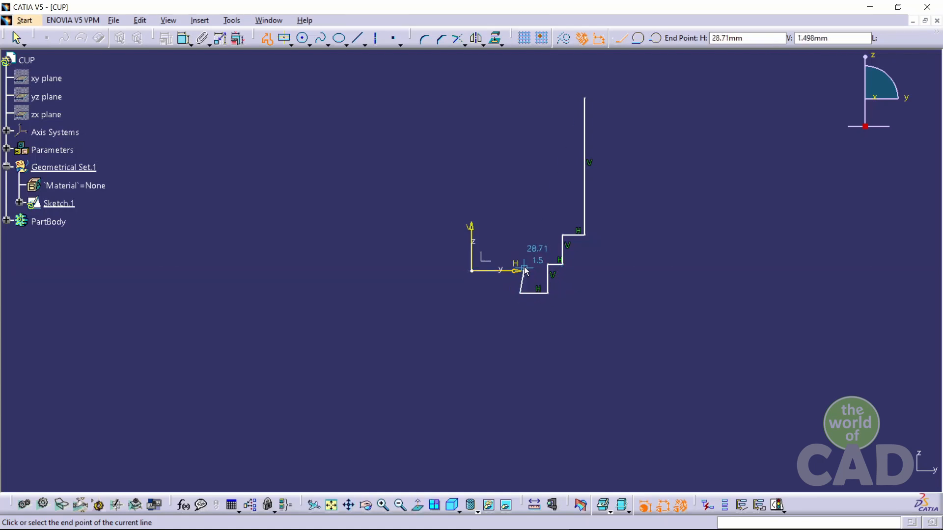
click(520, 266)
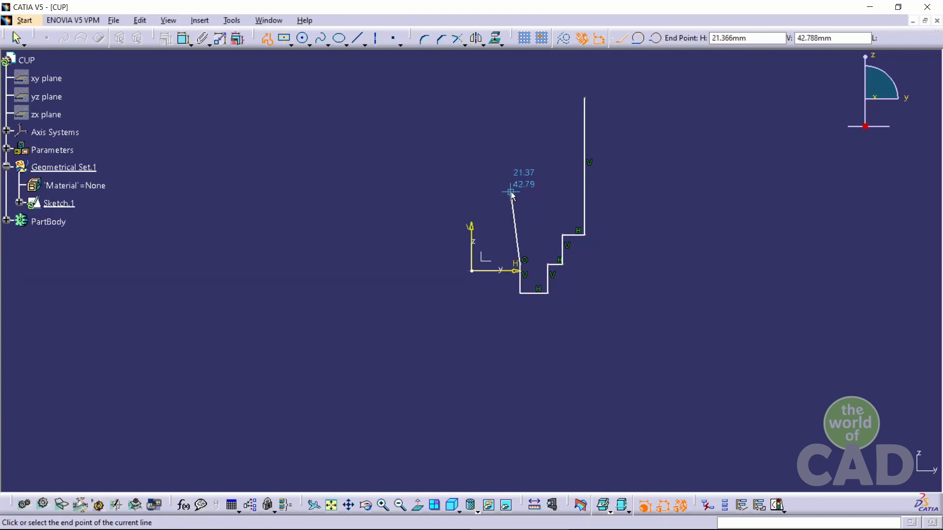
key(Escape)
Dimension the tall outer wall's height and the upper step's horizontal width
click(398, 93)
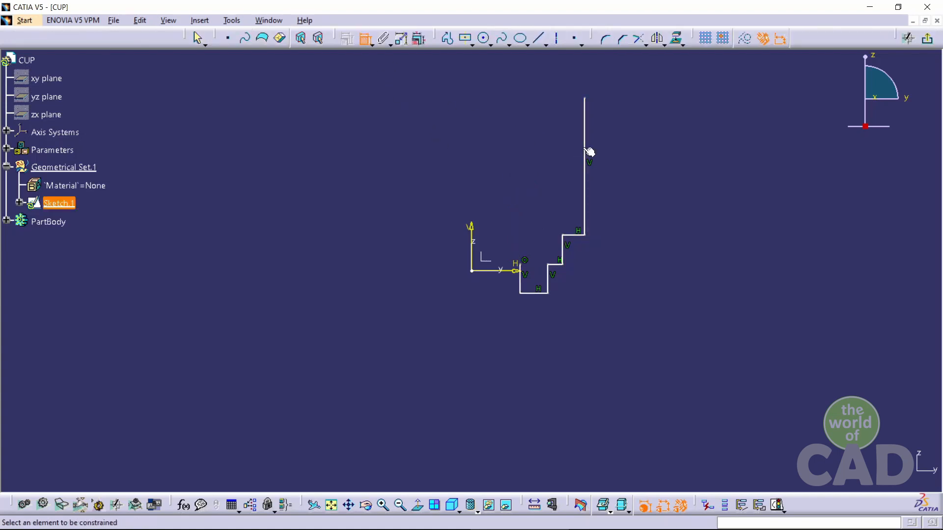
click(584, 152)
click(649, 163)
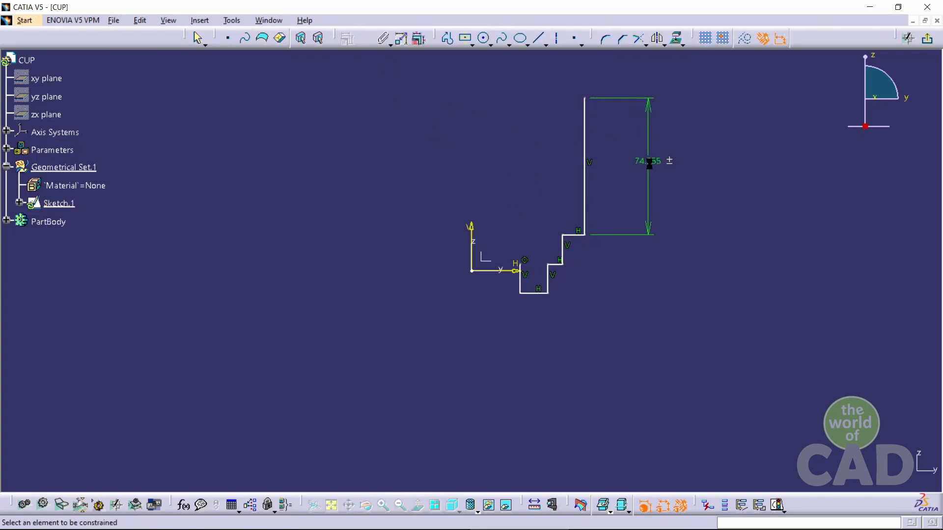
click(578, 235)
click(564, 432)
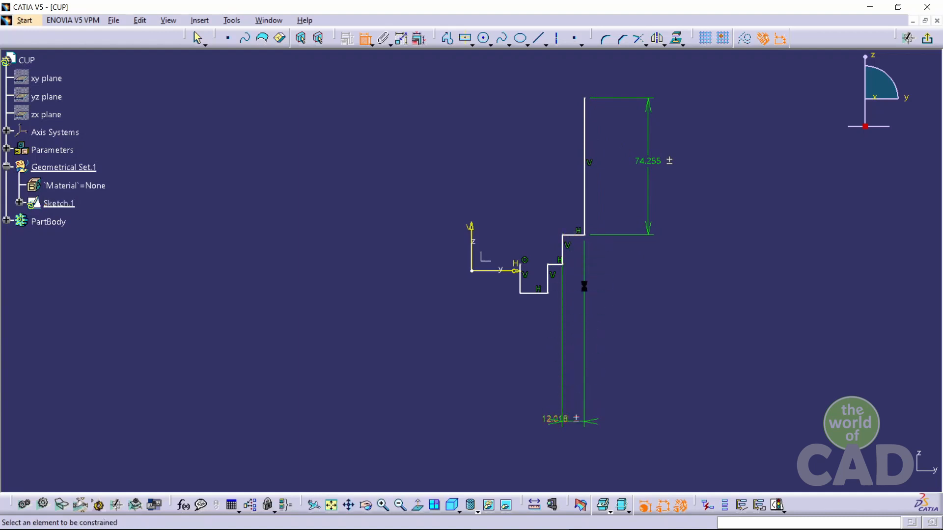
Dimension the remaining step heights and widths of the profile down to the base foot
click(566, 253)
click(769, 251)
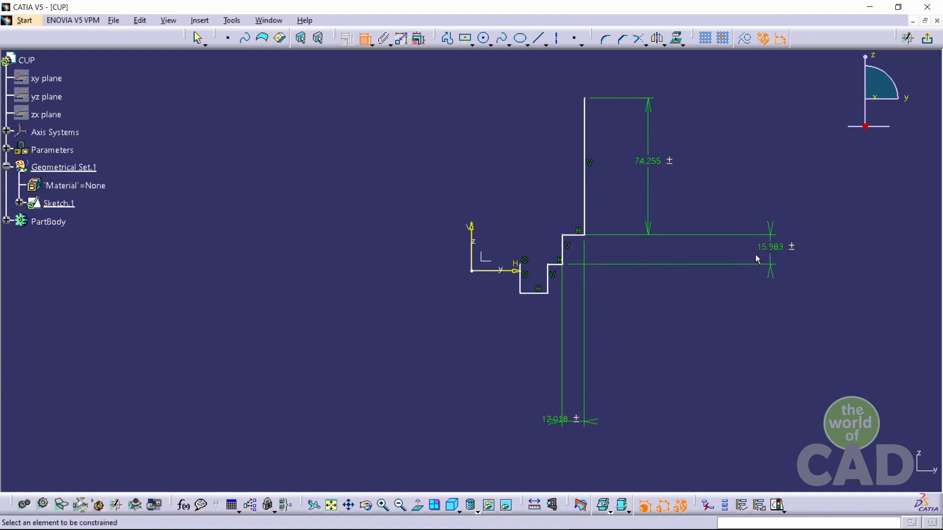
click(562, 268)
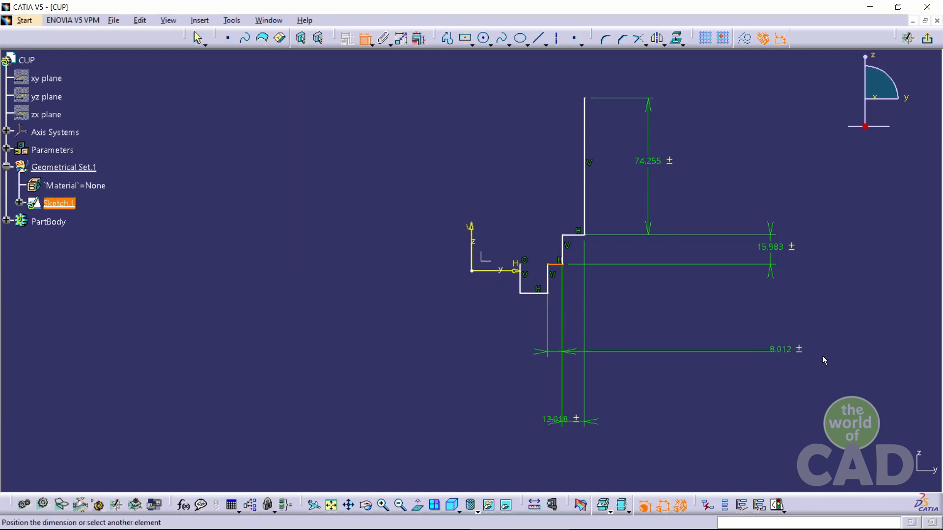
click(844, 360)
click(554, 288)
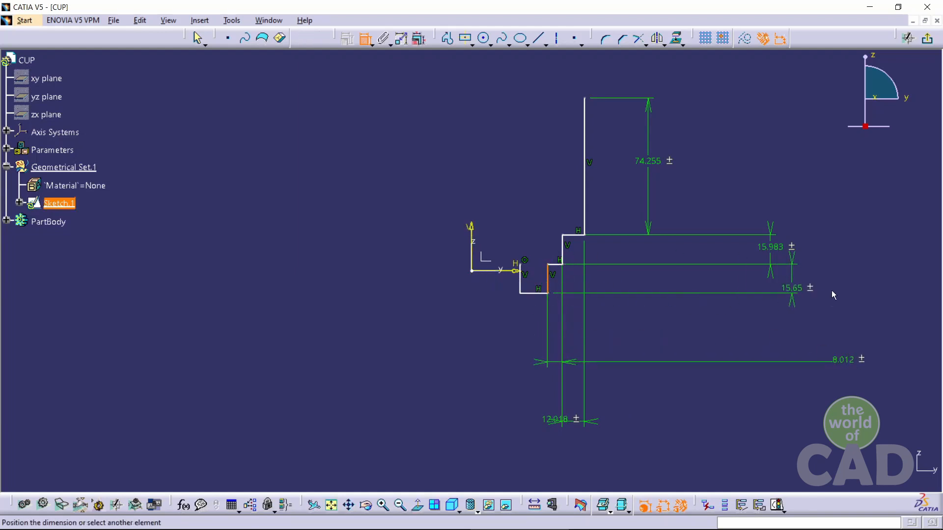
click(870, 284)
click(527, 294)
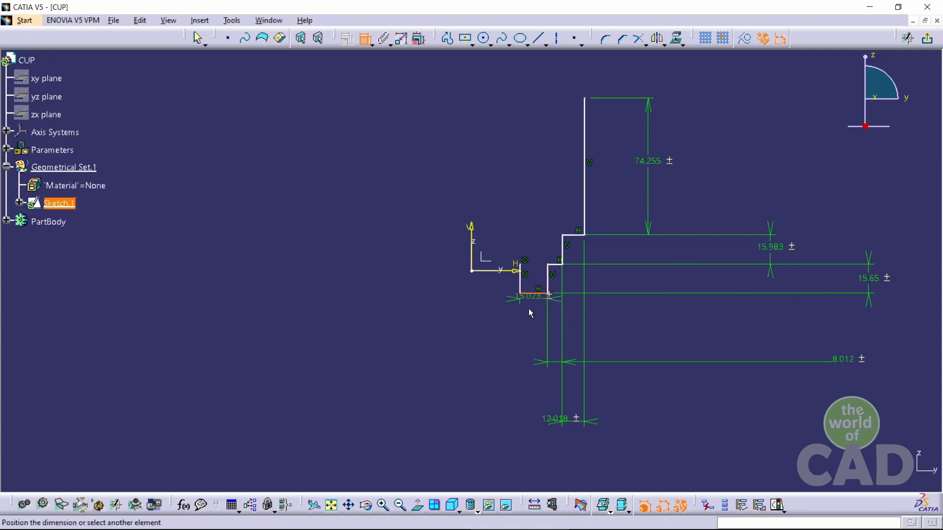
click(377, 350)
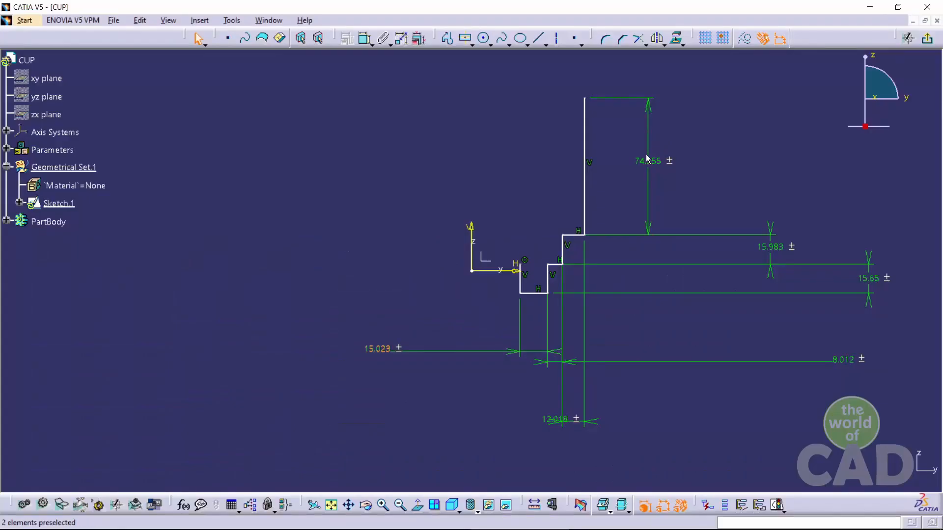
Set the tall outer wall's height dimension to 76 mm
double_click(652, 161)
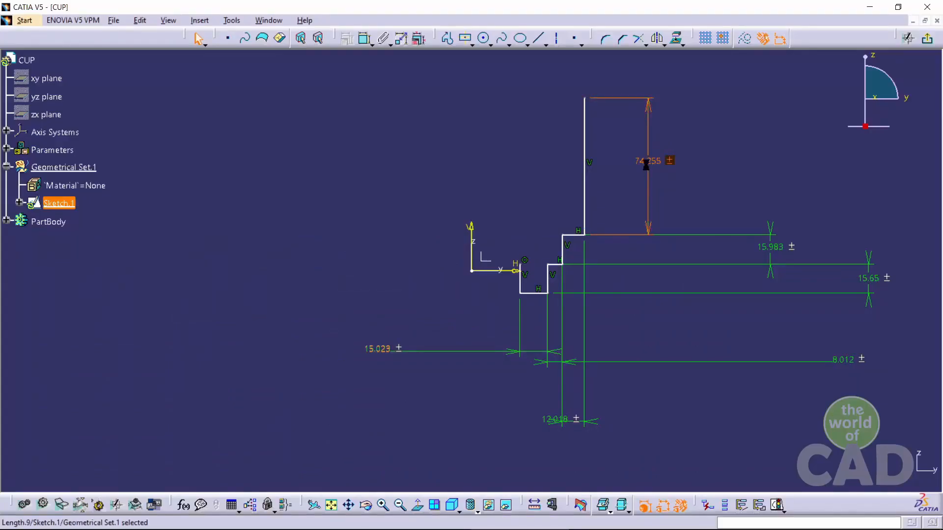
text(76mm)
key(Return)
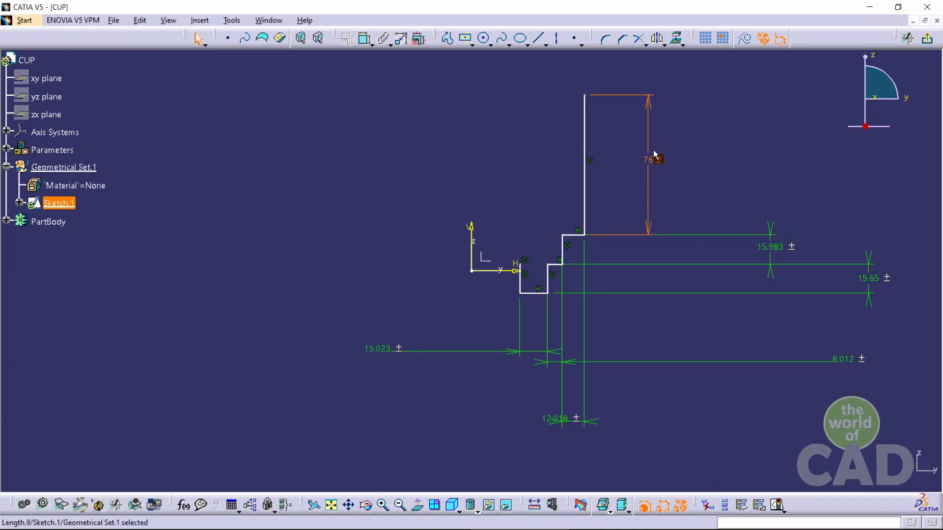
Set the upper step's width dimension to 2.5 mm
double_click(569, 422)
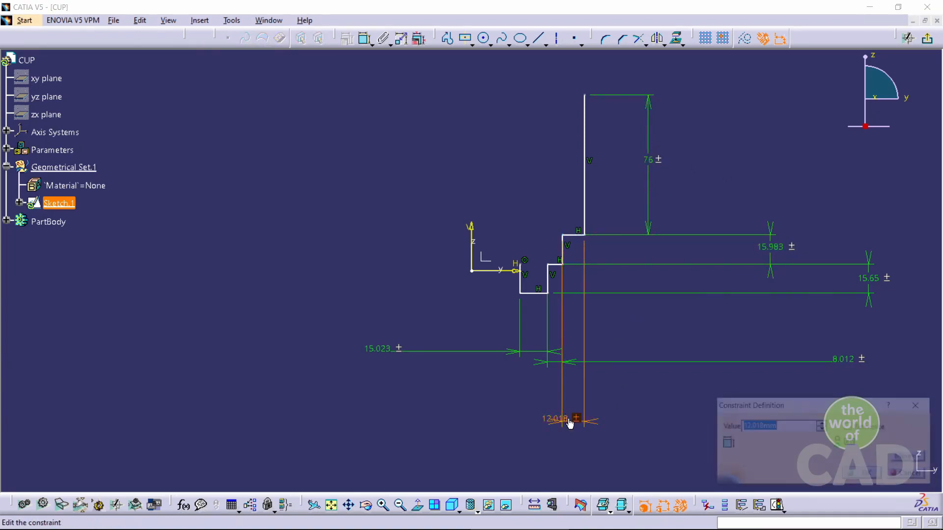
key(Return)
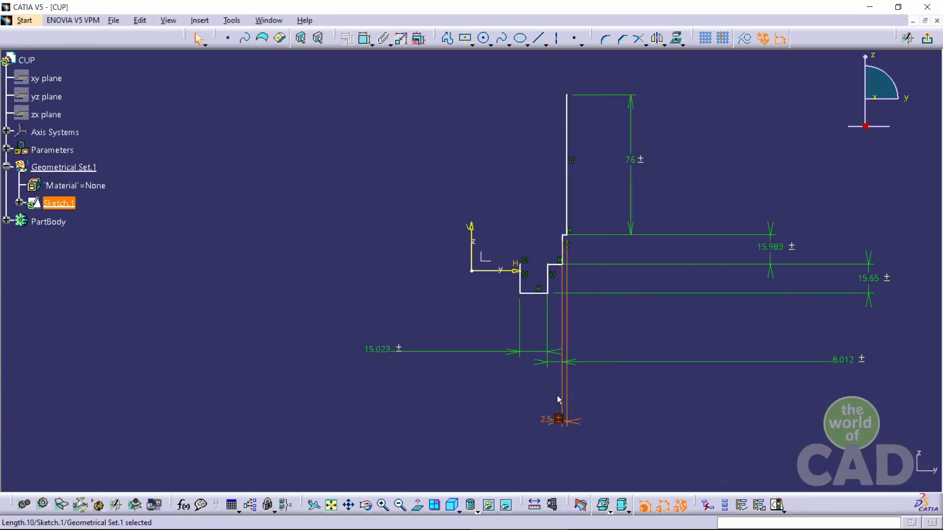
Check the cup drawing and set the lower step's width dimension to 9.5 mm
key(alt+Tab)
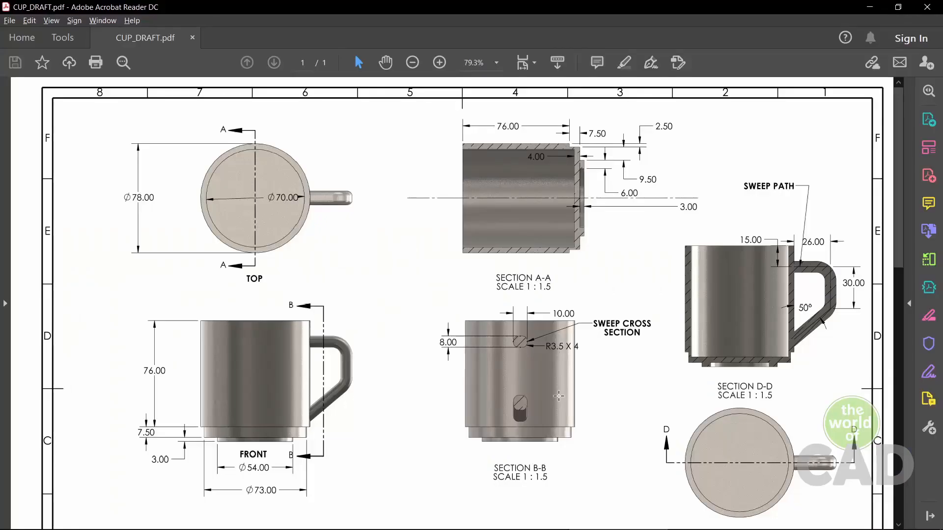
key(alt+Tab)
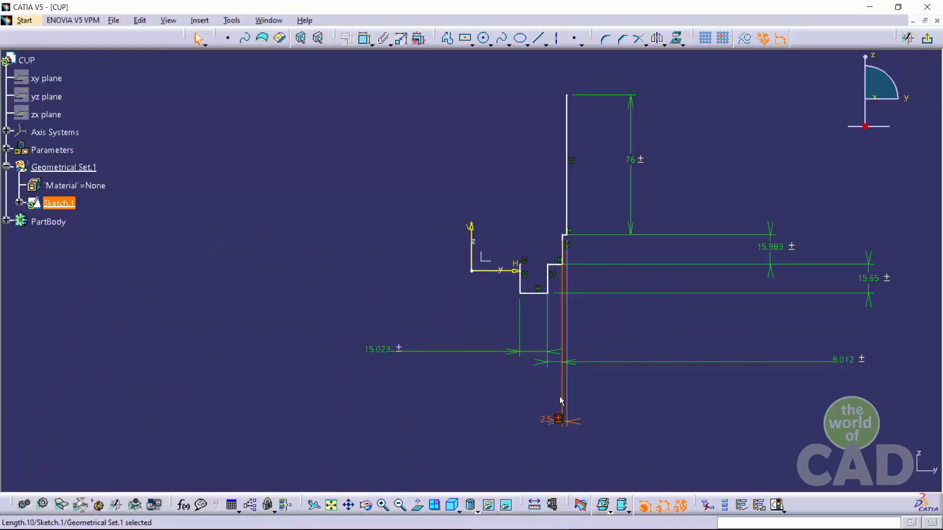
double_click(849, 359)
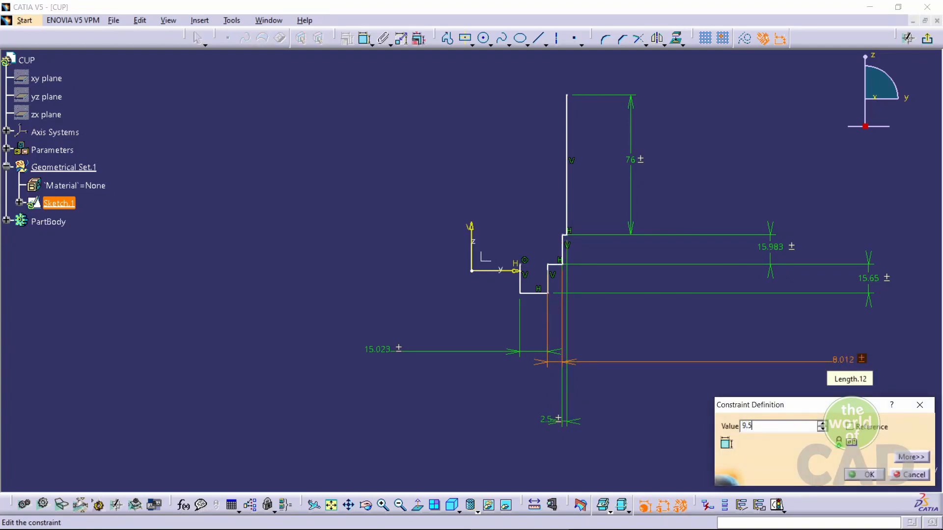
key(Return)
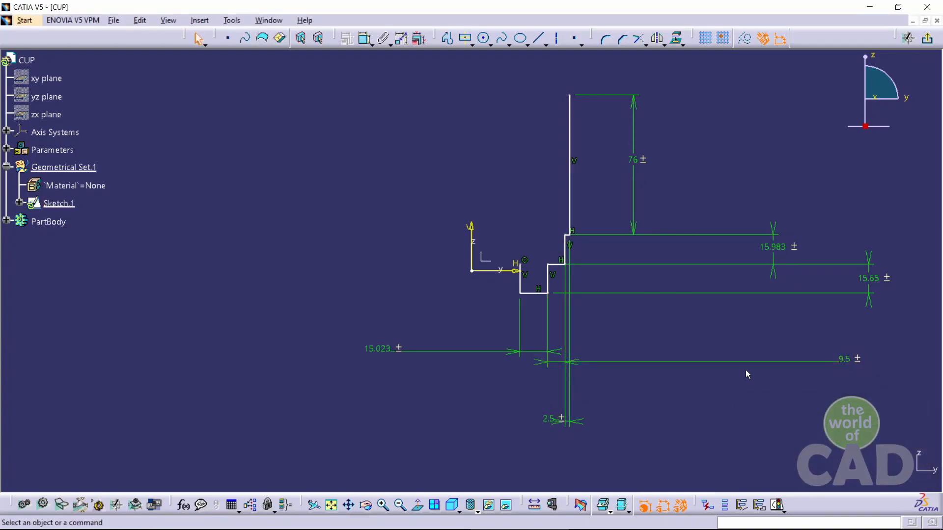
Check the cup drawing and reduce the bottom recess's height dimension to match it
key(alt+Tab)
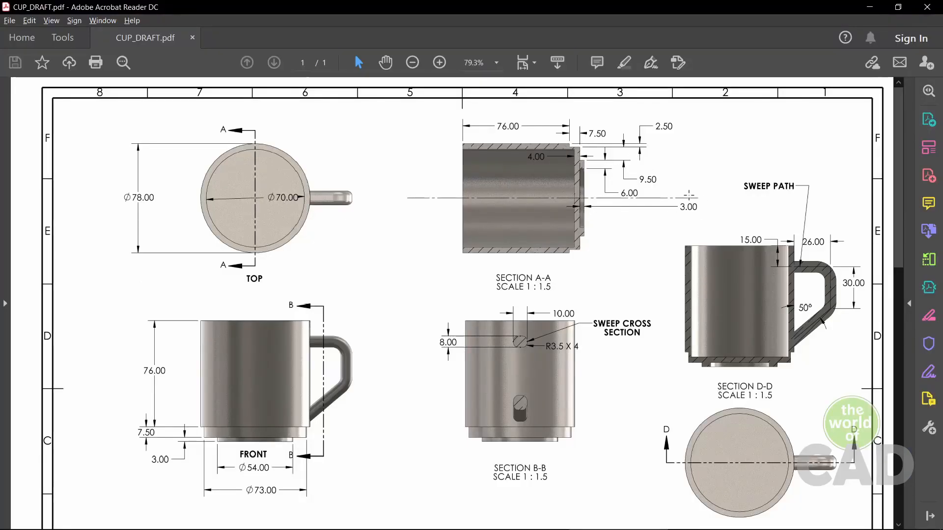
key(alt+Tab)
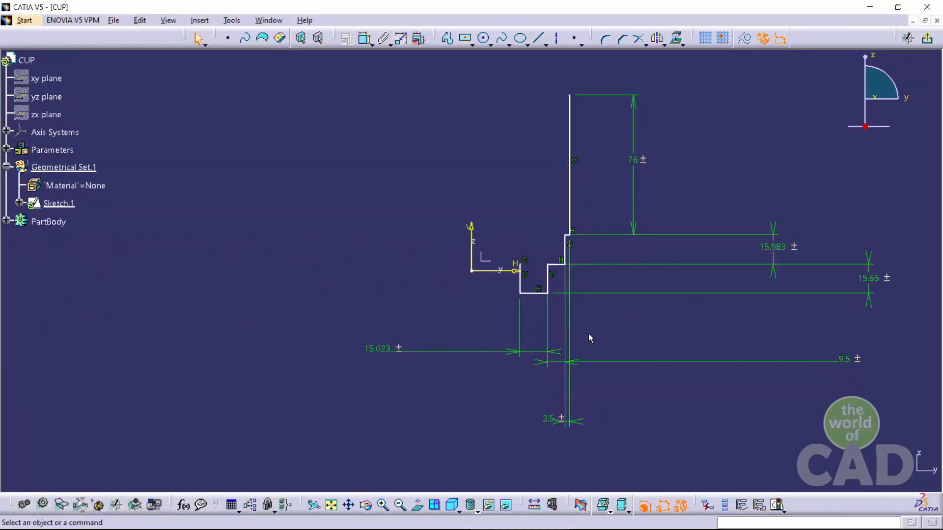
double_click(867, 277)
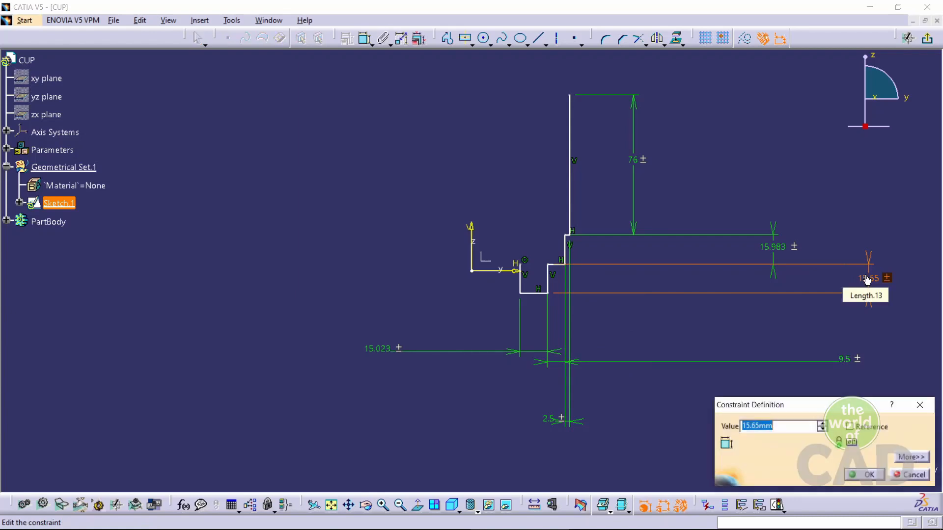
key(Return)
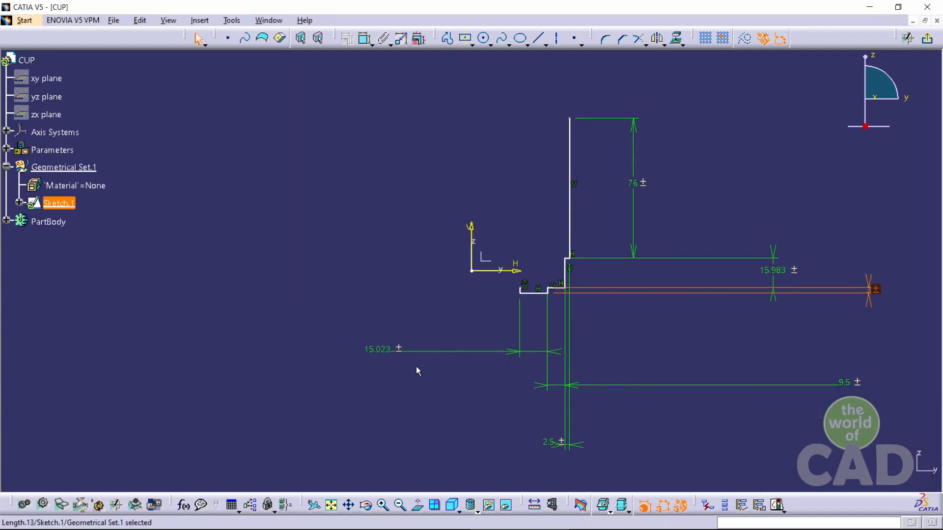
Set the base foot's width dimension to 6 mm
double_click(387, 351)
text(6)
key(Return)
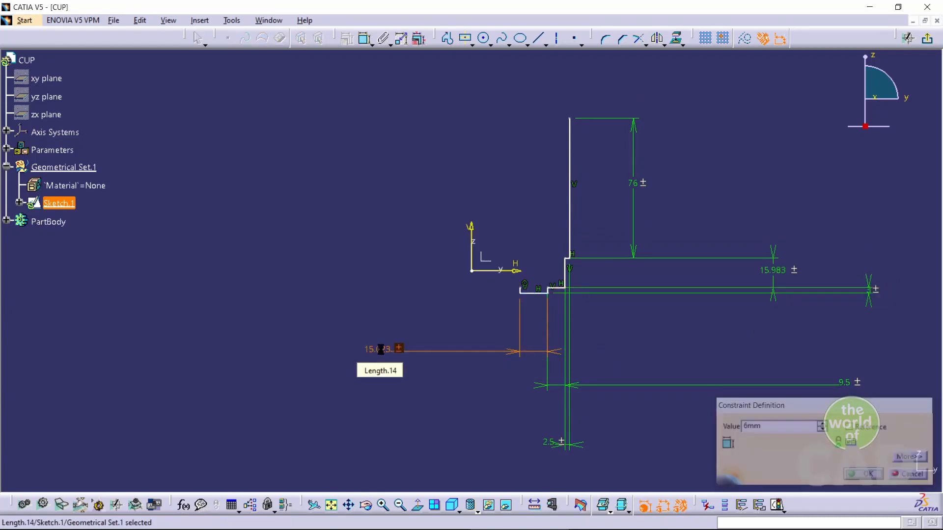
Constrain the lower step's horizontal line to be coincident with the horizontal axis
click(534, 281)
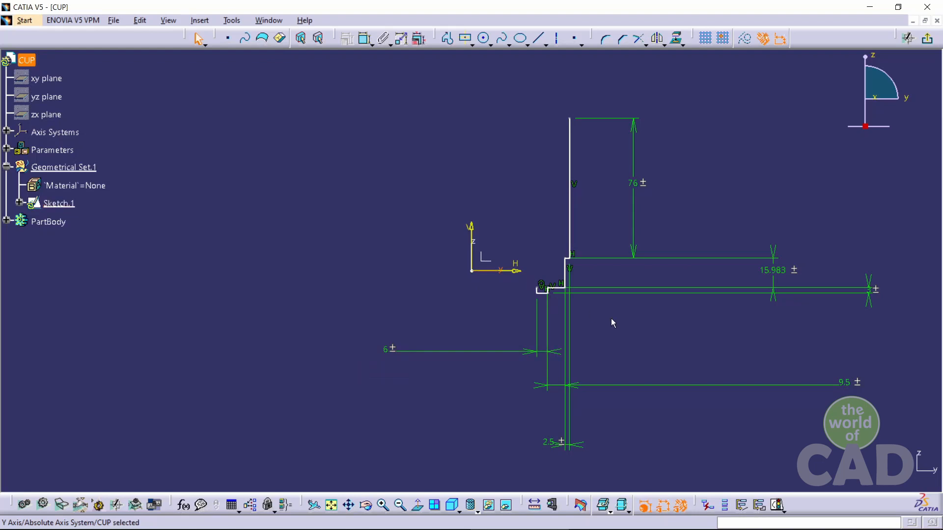
middle_drag(611, 320, 599, 261)
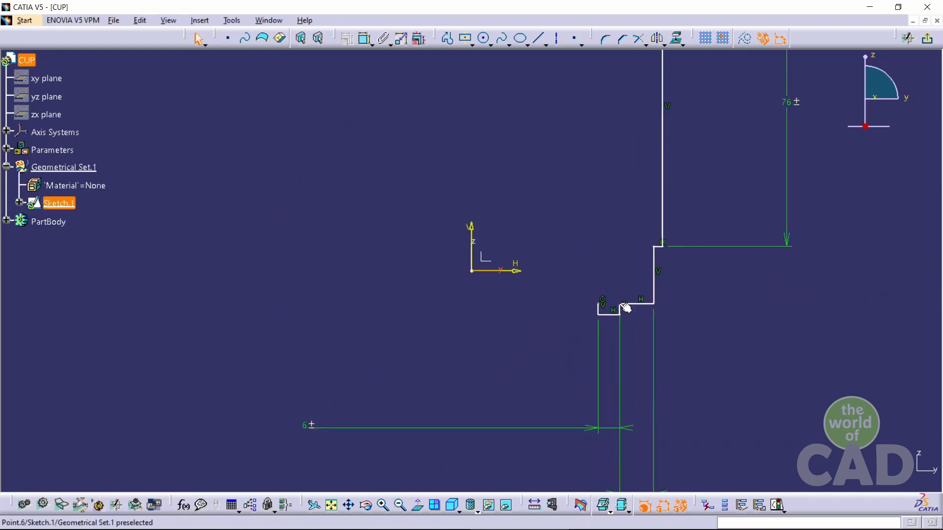
click(638, 305)
ctrl+click(486, 271)
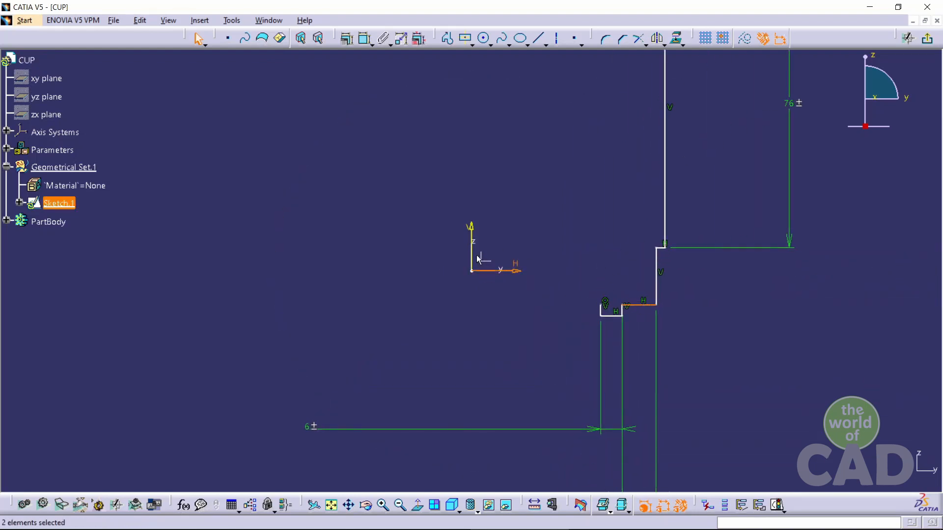
click(347, 38)
drag(735, 212, 245, 191)
click(303, 226)
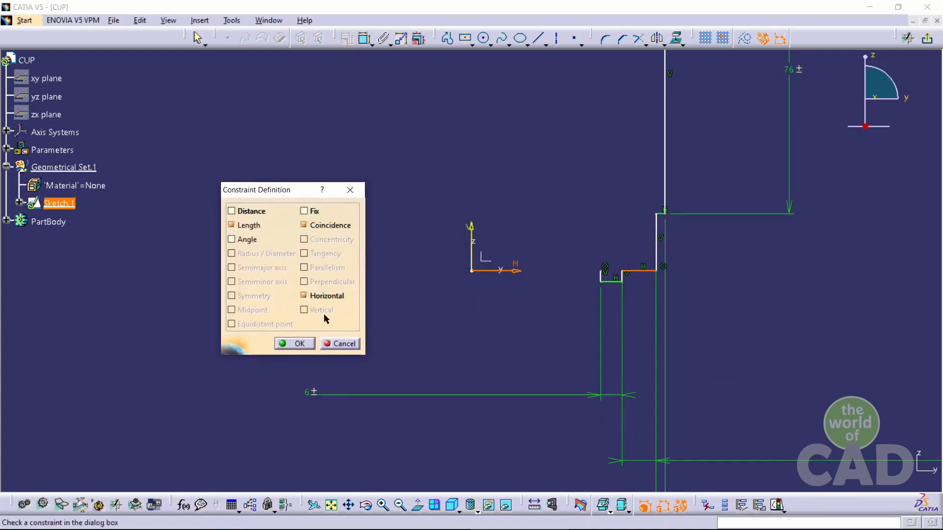
click(294, 343)
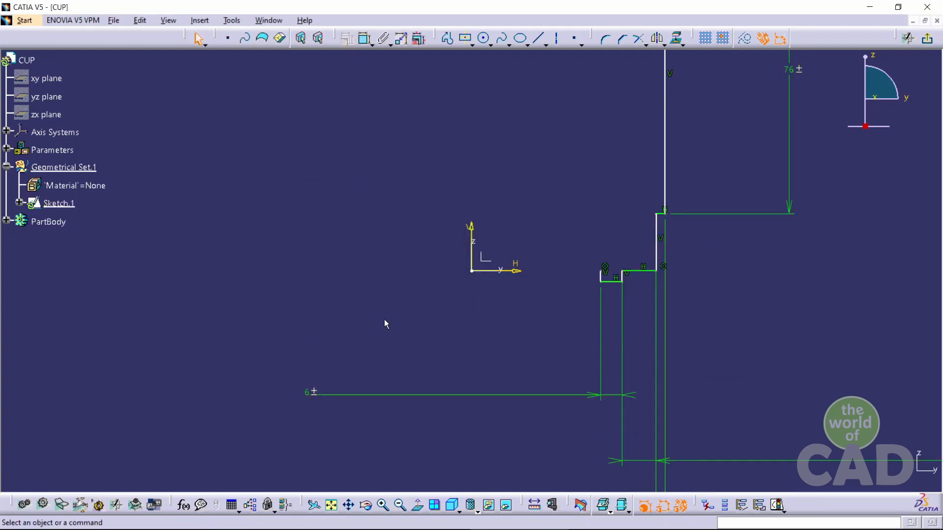
Sketch a profile from the lower step along the horizontal axis to the origin, up about 5.7 mm, and across about 46.5 mm
click(447, 38)
click(607, 272)
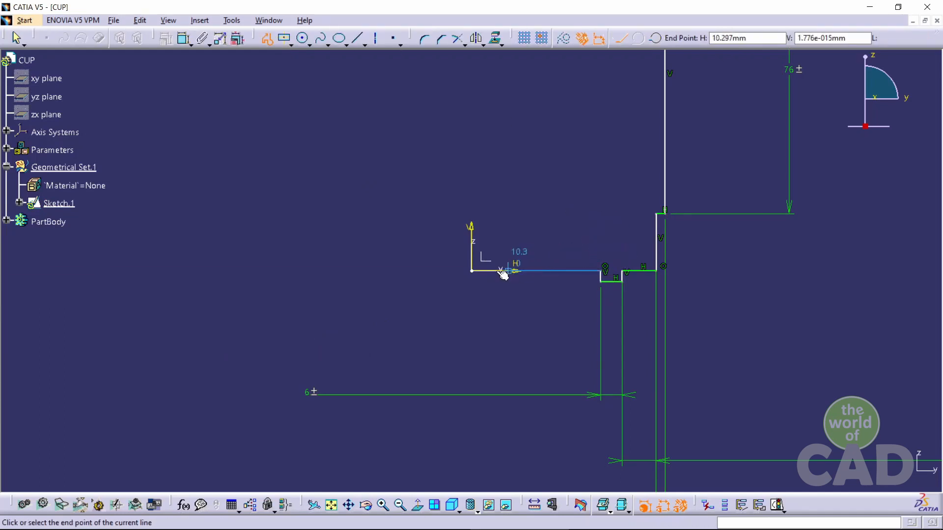
click(473, 270)
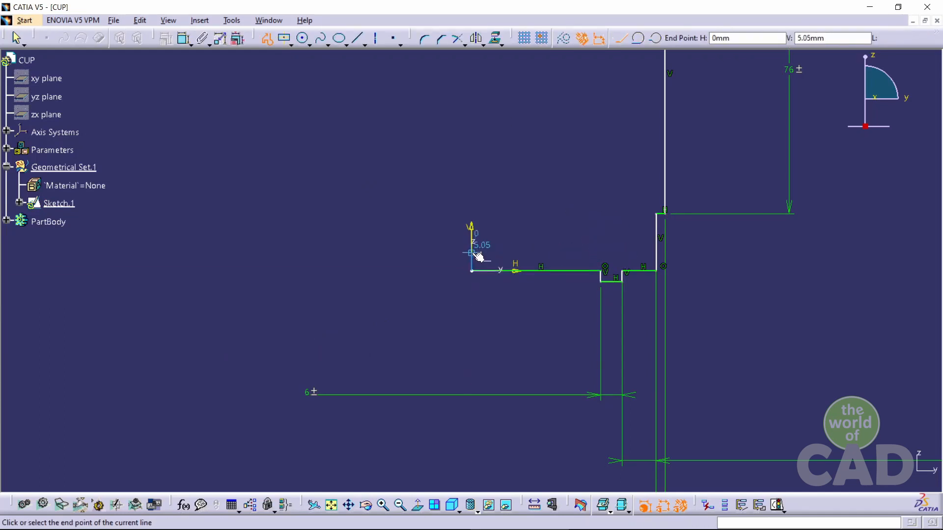
click(472, 251)
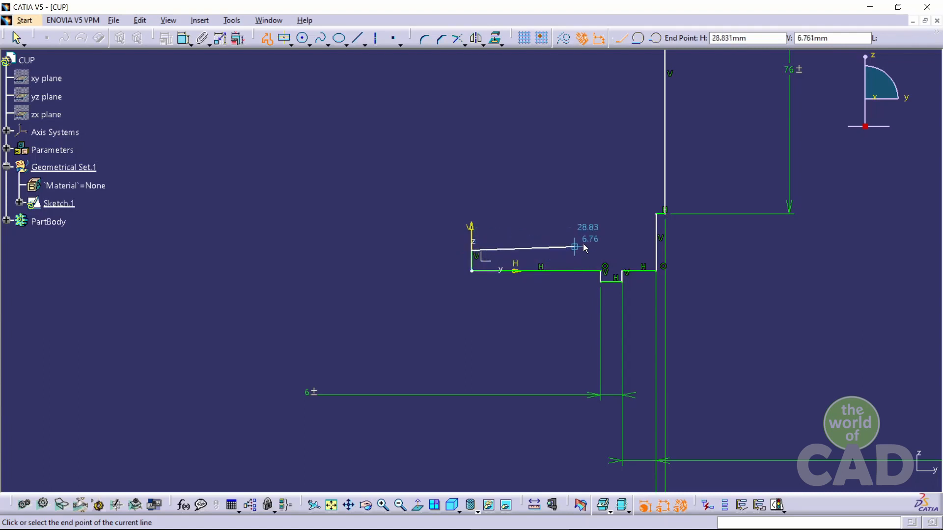
click(638, 250)
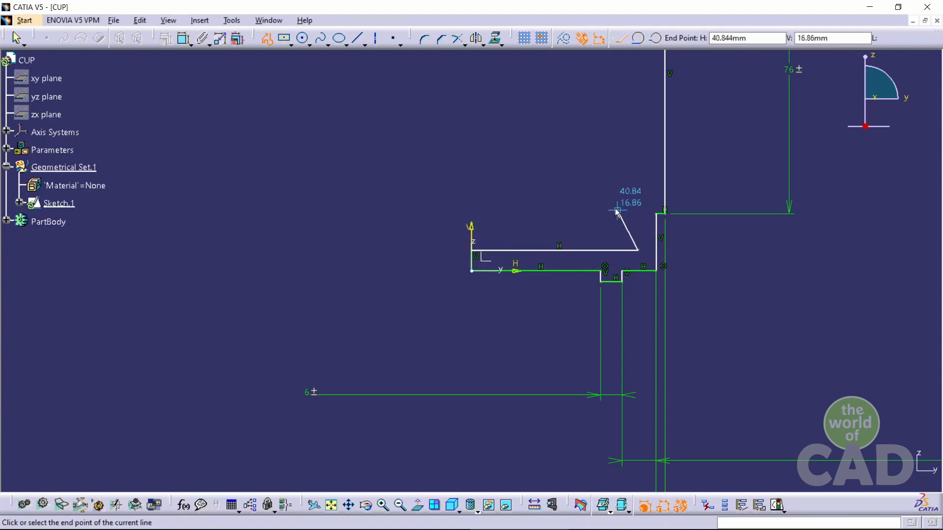
key(Escape)
click(579, 204)
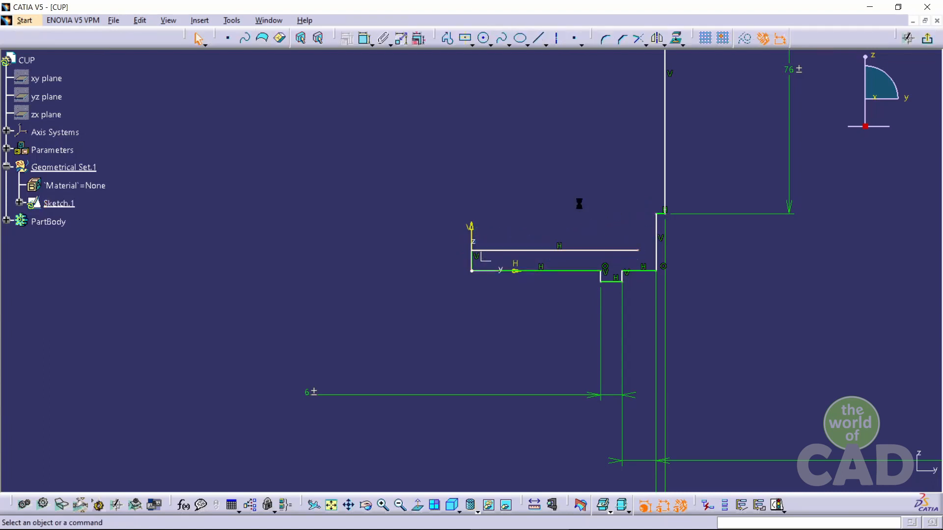
Check the cup drawing and dimension the cup floor's thickness between the new horizontal line and the axis as 4 mm
key(alt+Tab)
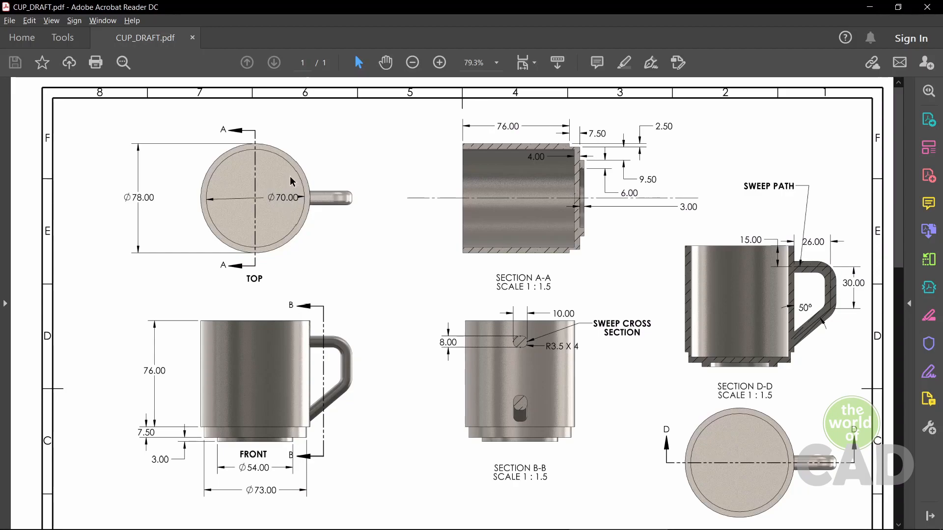
key(alt+Tab)
click(363, 38)
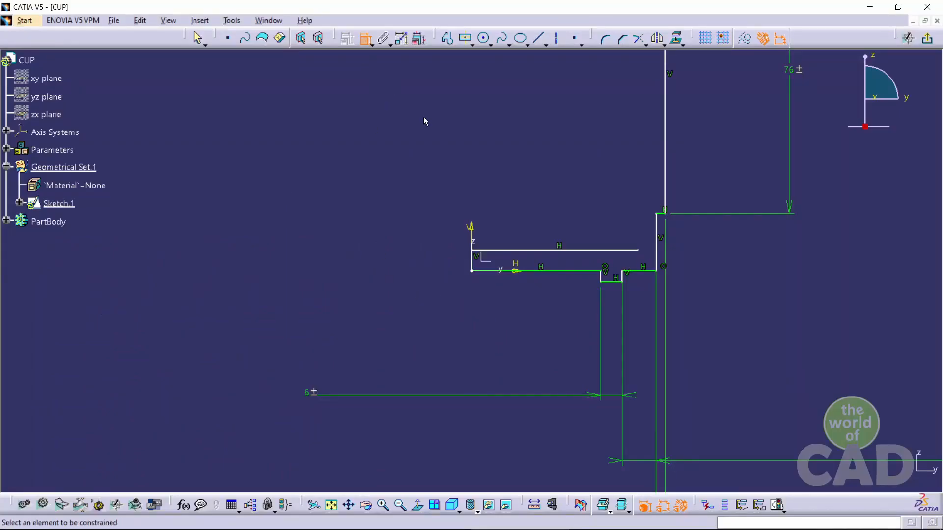
click(503, 251)
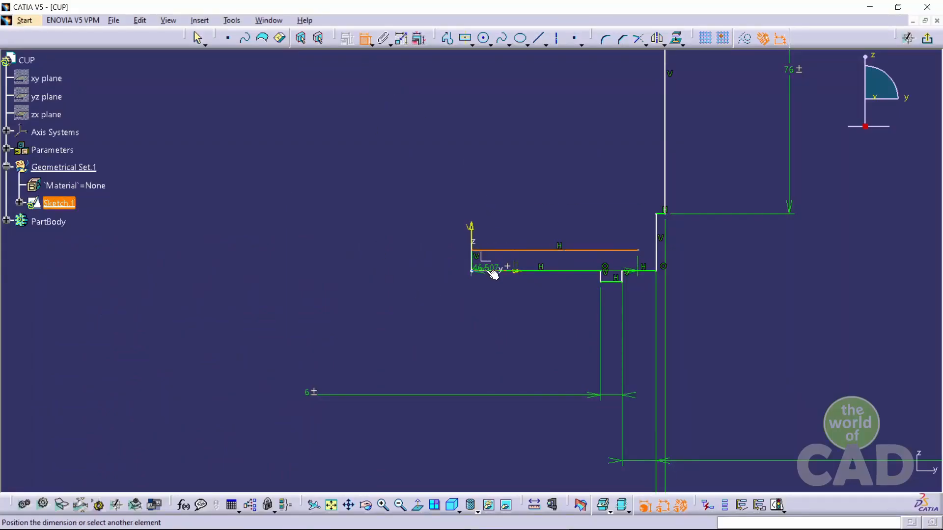
click(490, 270)
click(381, 266)
double_click(381, 266)
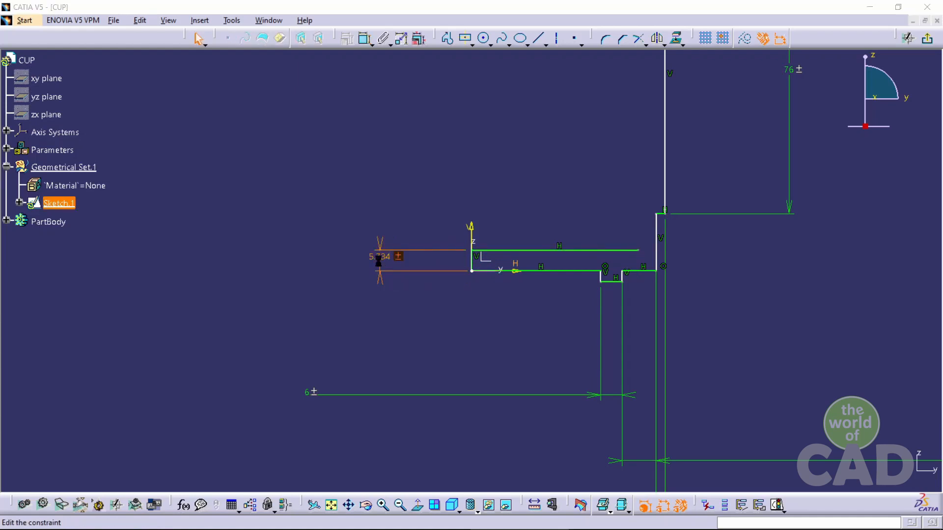
text(4.)
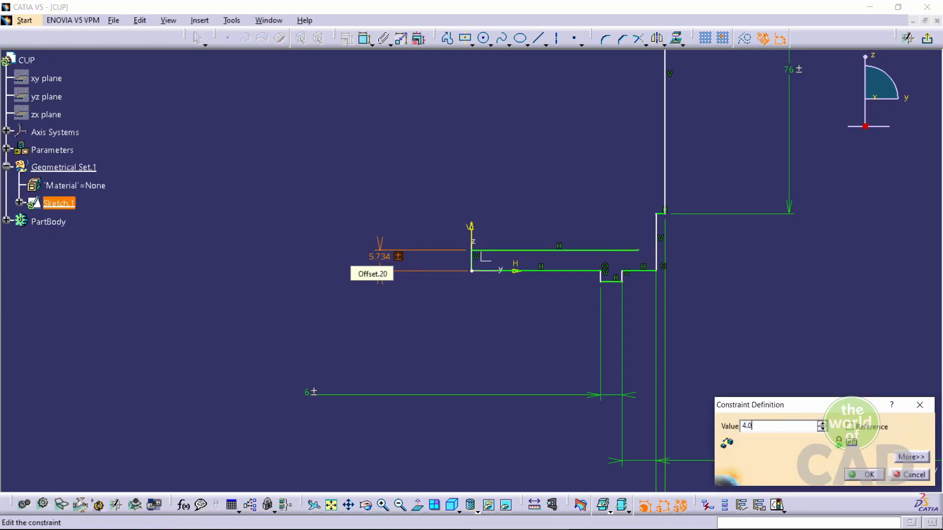
text(0)
key(Return)
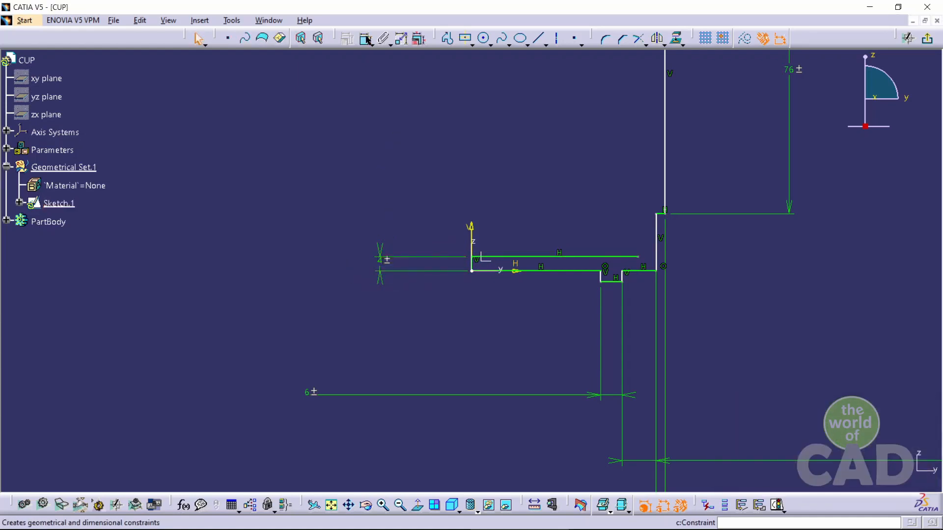
Dimension the cup floor line's length and set it to 35 mm
click(366, 39)
click(533, 255)
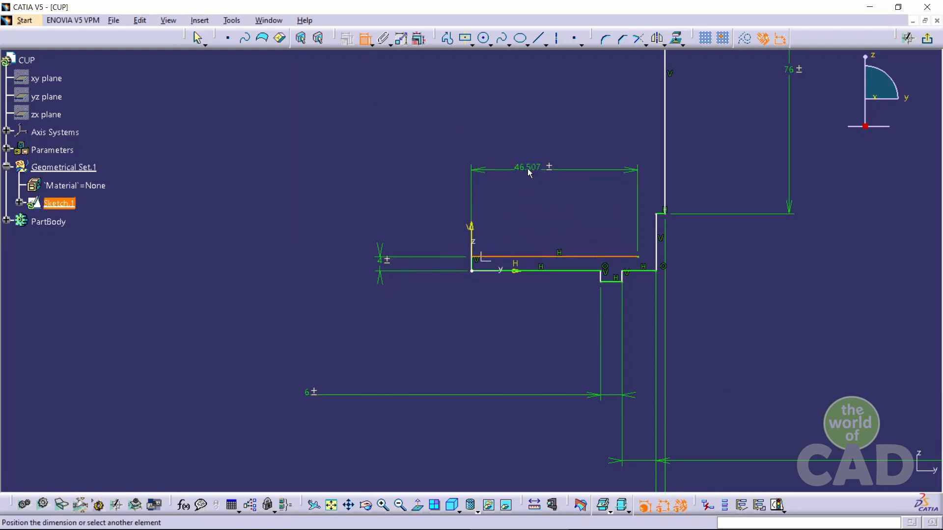
click(529, 171)
double_click(528, 169)
text(35mm)
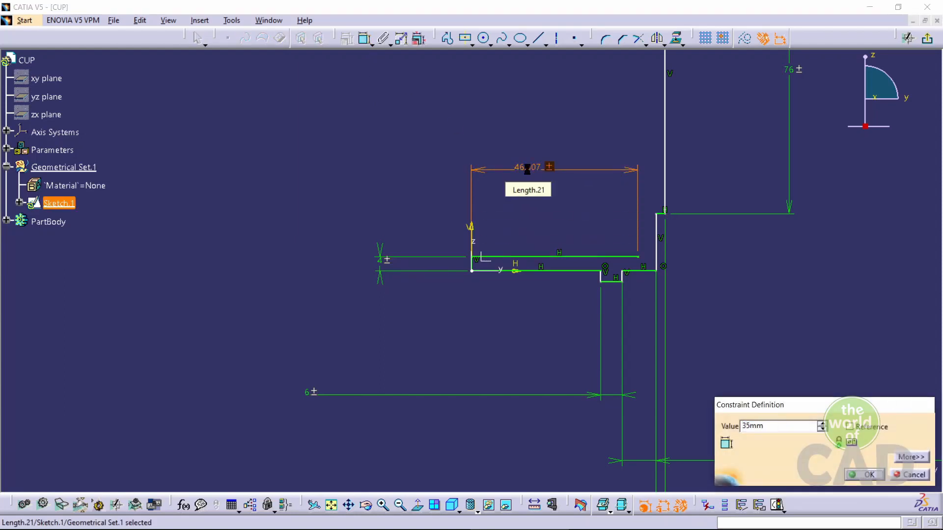
key(Return)
Check the cup drawing and dimension the distance from the short vertical line to the outer wall as 39 mm
click(488, 132)
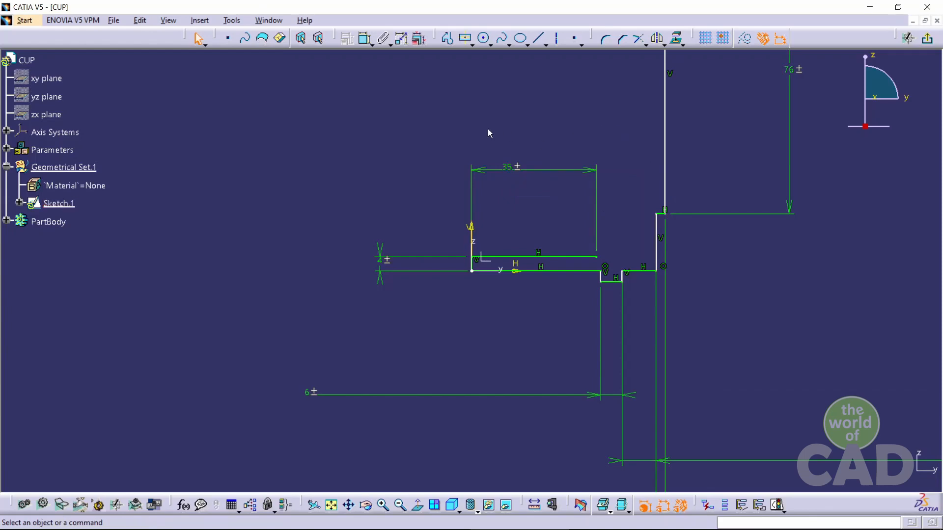
key(alt+Tab)
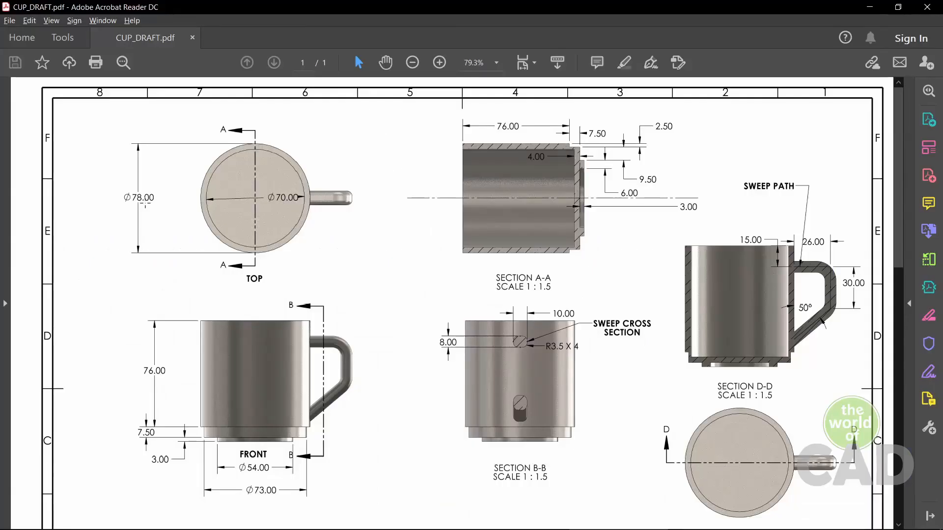
key(alt+Tab)
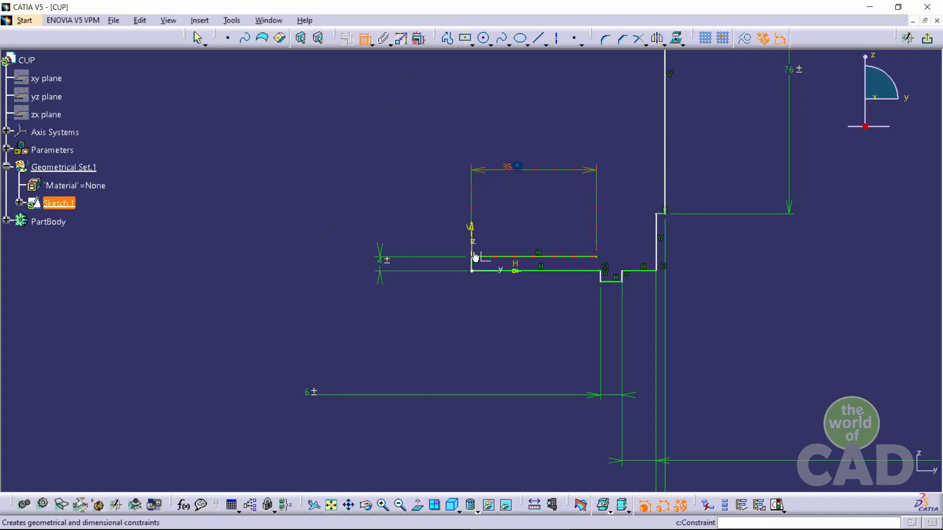
click(471, 253)
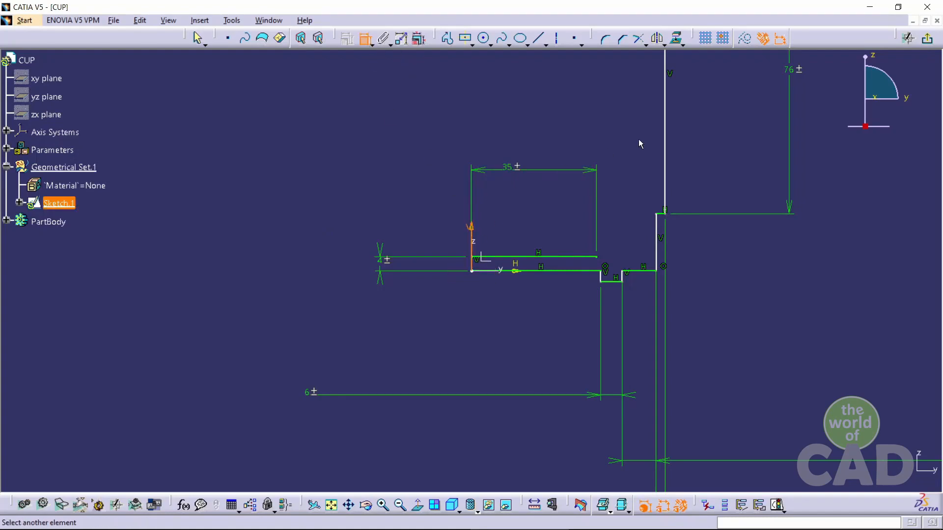
click(664, 157)
click(279, 123)
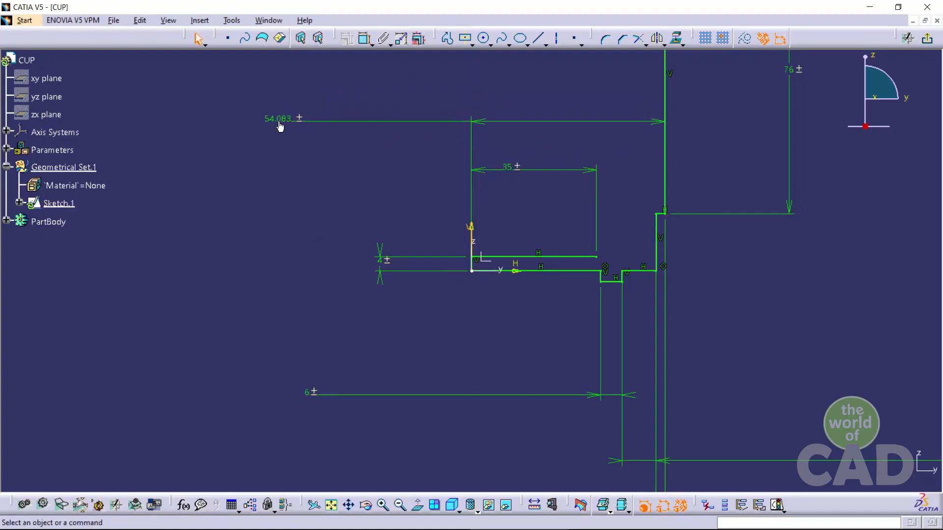
double_click(280, 126)
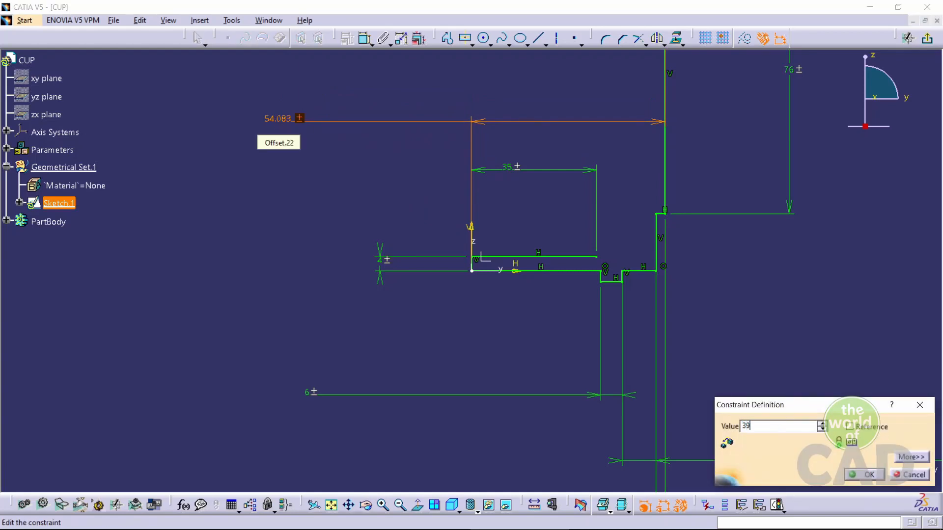
key(Return)
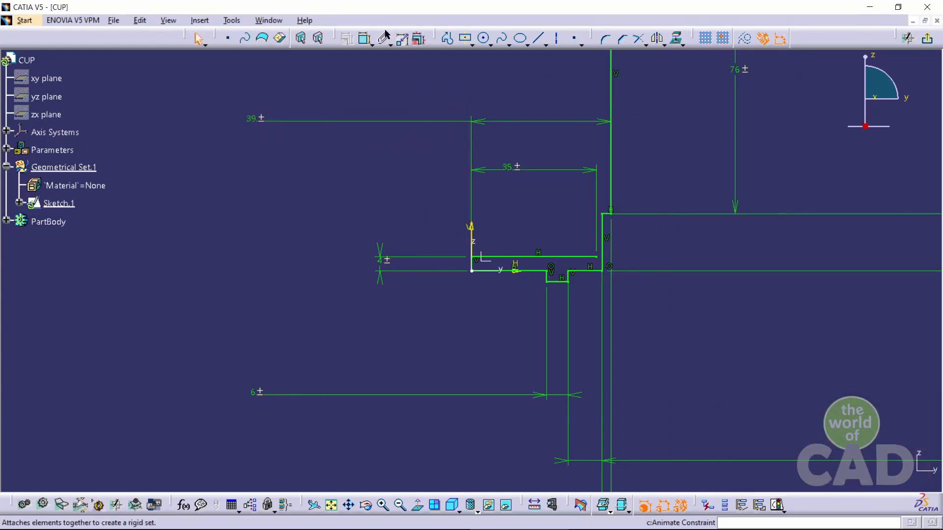
Sketch the inner wall from the floor line's end up about 92 mm and across to the outer wall's top
click(364, 38)
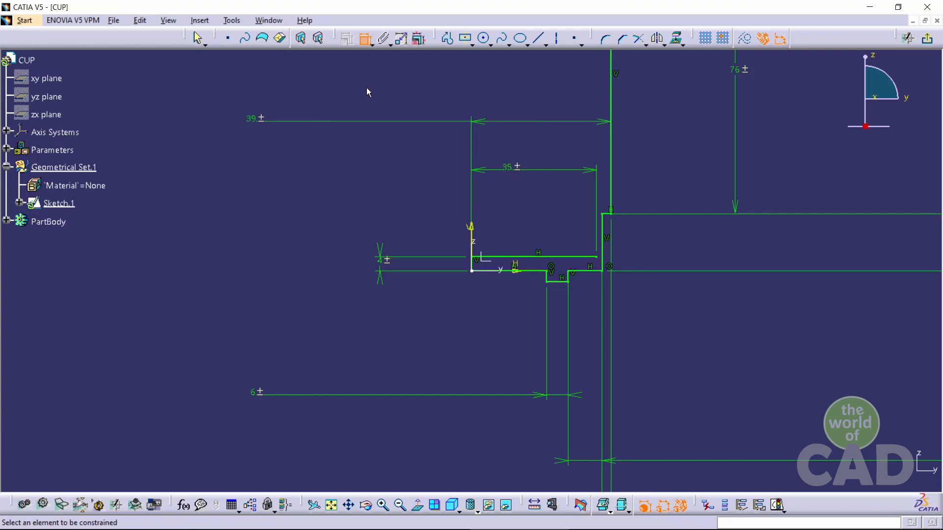
key(Escape)
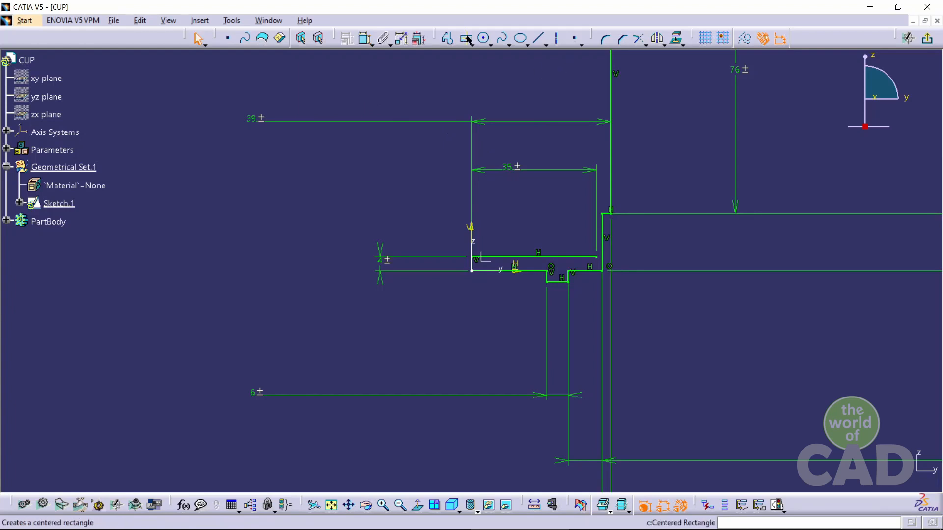
click(451, 39)
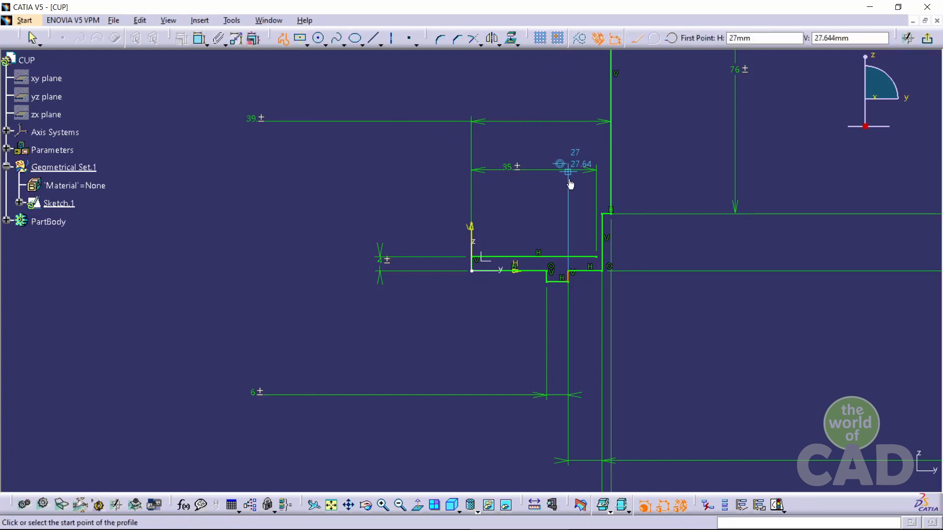
click(597, 256)
middle_drag(589, 129, 578, 312)
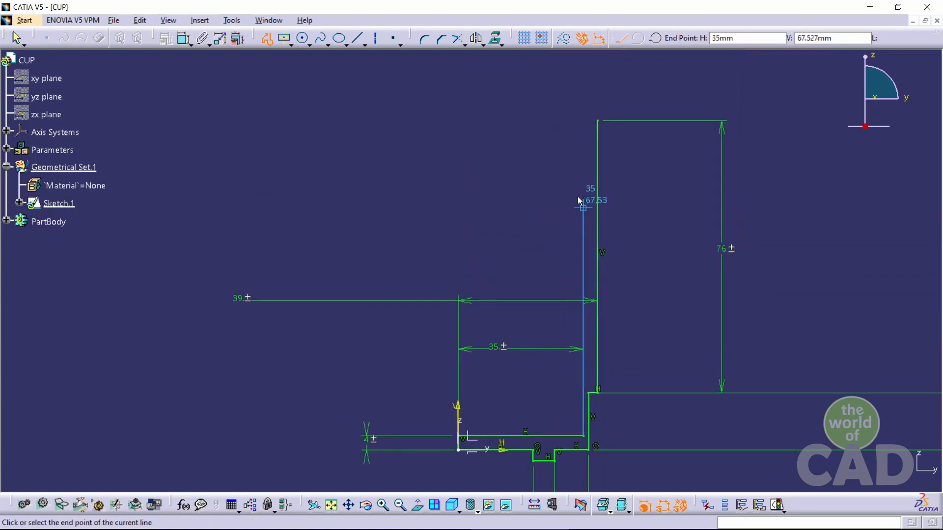
click(583, 120)
click(597, 121)
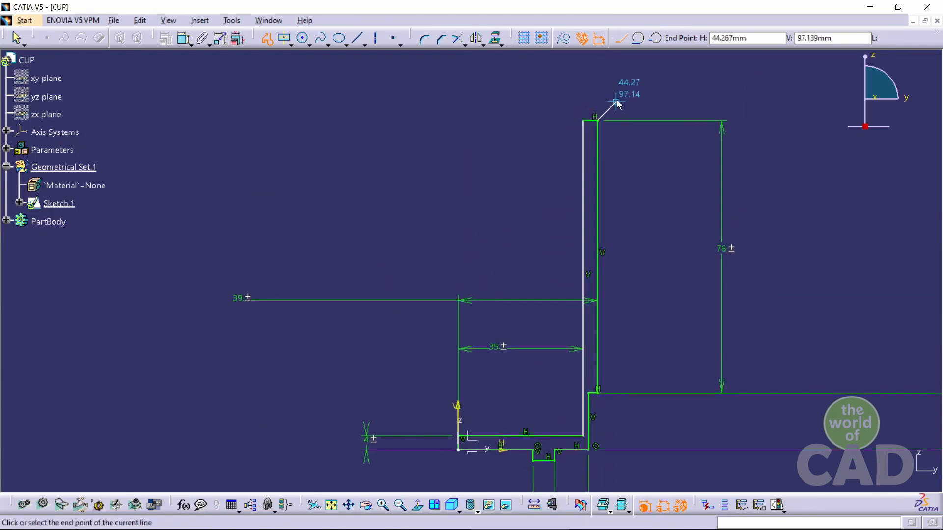
key(Escape)
Draw a vertical axis about 113 mm long from the origin along the vertical sketch axis
click(488, 192)
scroll(490, 195, up, 4)
middle_drag(513, 360, 556, 281)
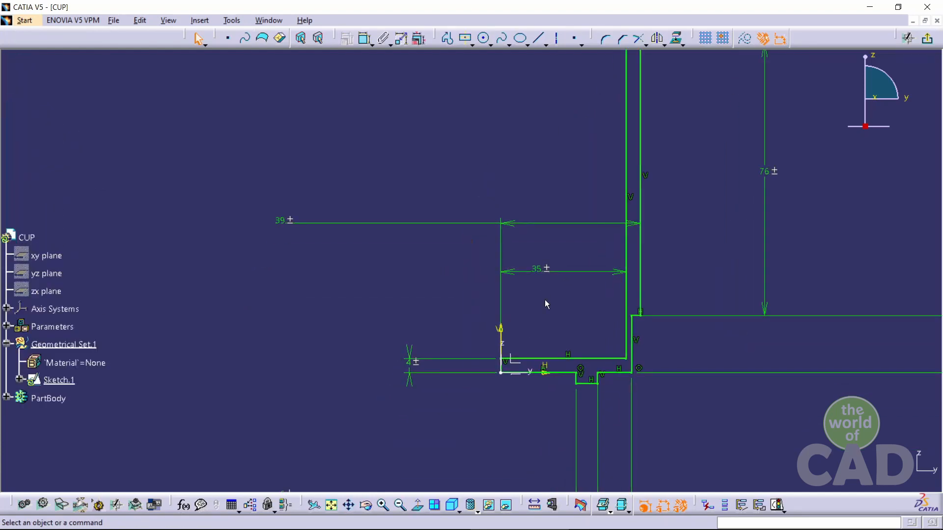
click(558, 42)
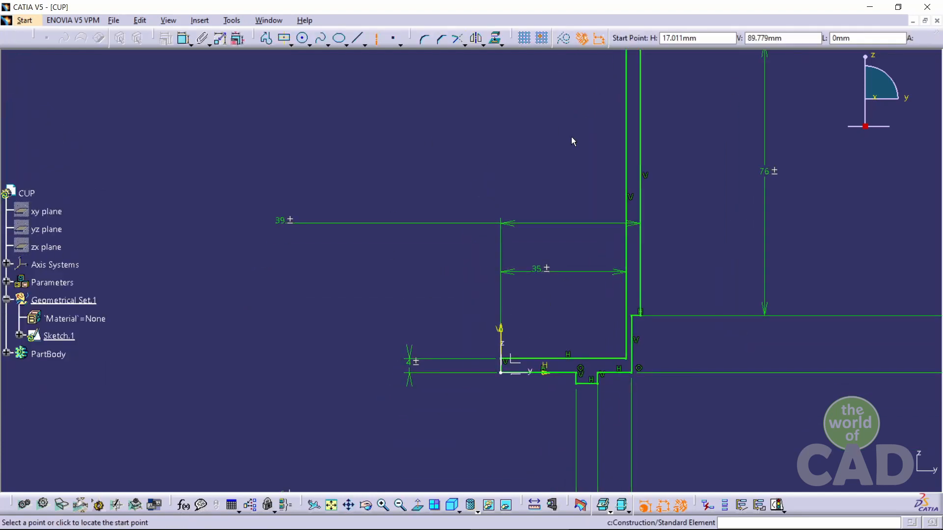
click(501, 373)
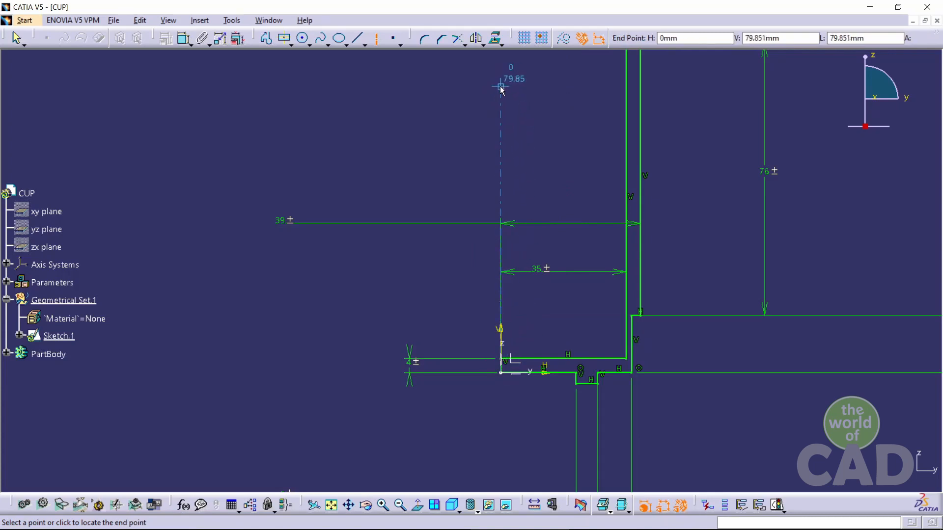
middle_drag(501, 88, 480, 226)
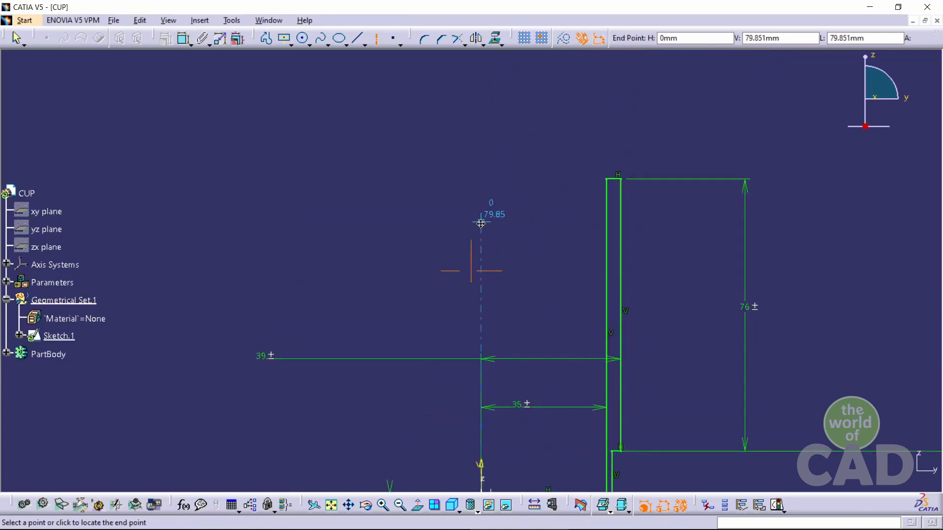
click(485, 106)
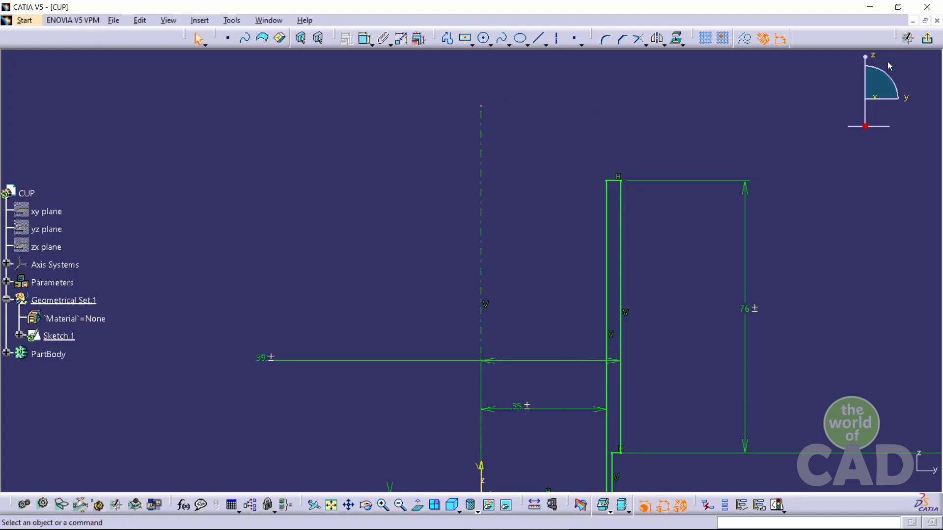
Exit the sketcher and return to the 3D part workspace
click(927, 38)
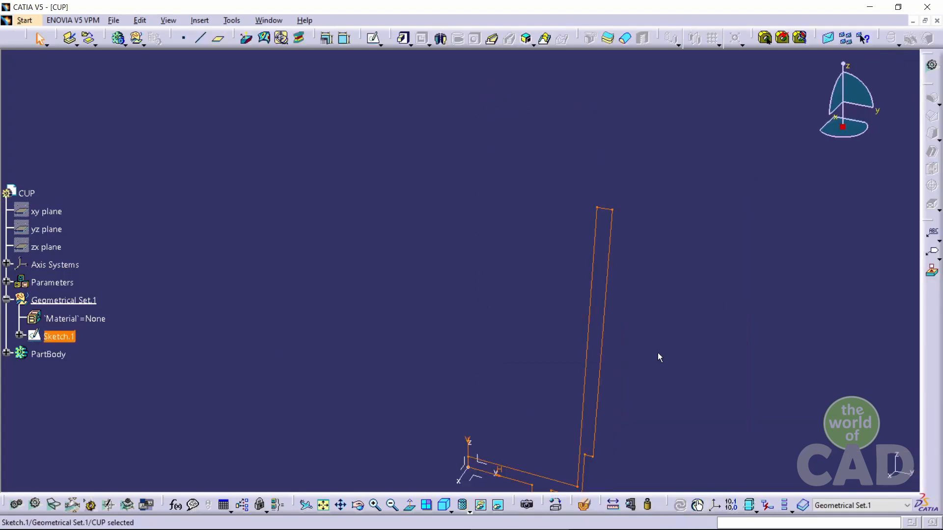
mouse_move(658, 353)
middle_down()
mouse_move(627, 280)
mouse_move(522, 314)
mouse_move(606, 301)
mouse_move(634, 270)
middle_up()
click(634, 270)
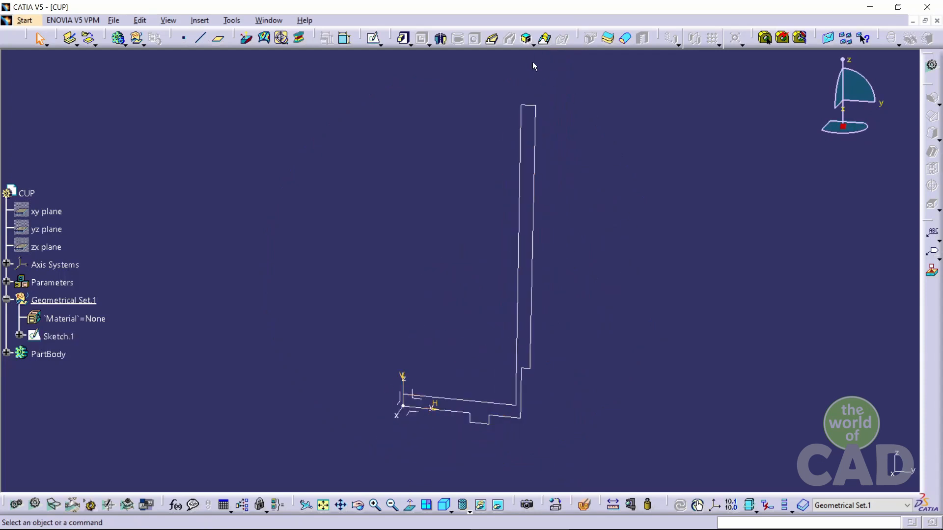
click(441, 39)
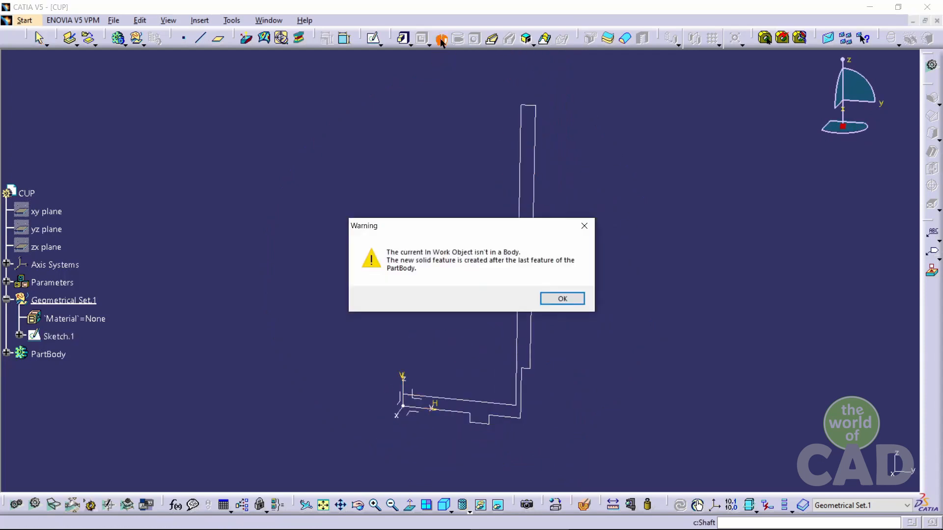
click(552, 305)
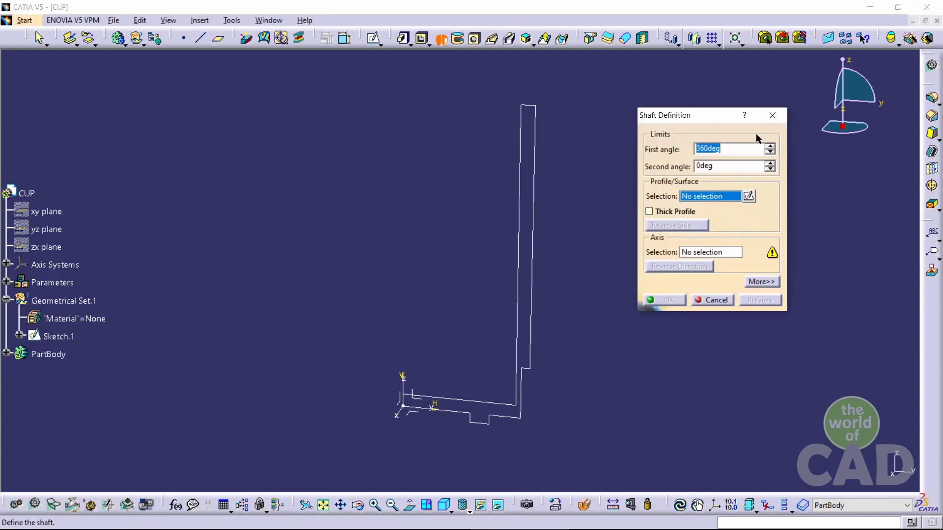
click(773, 118)
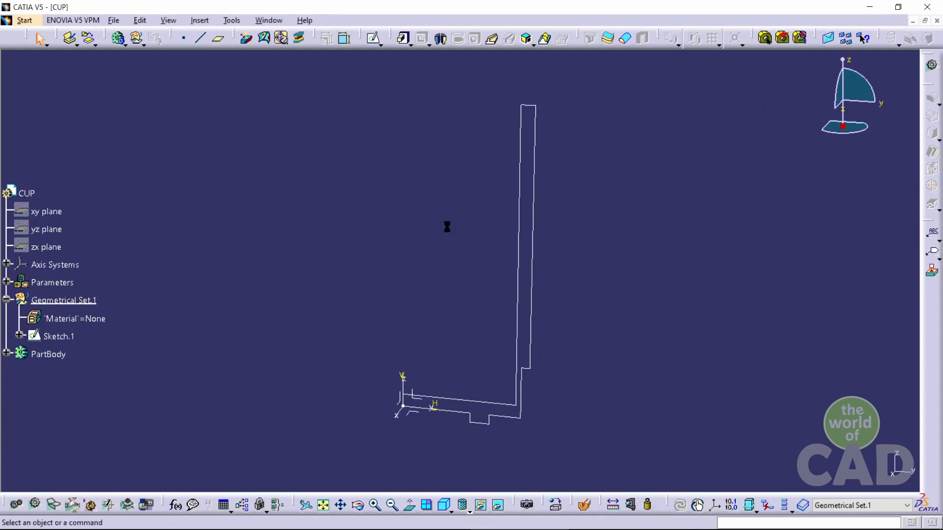
Define PartBody as the in-work object
right_click(46, 359)
click(91, 190)
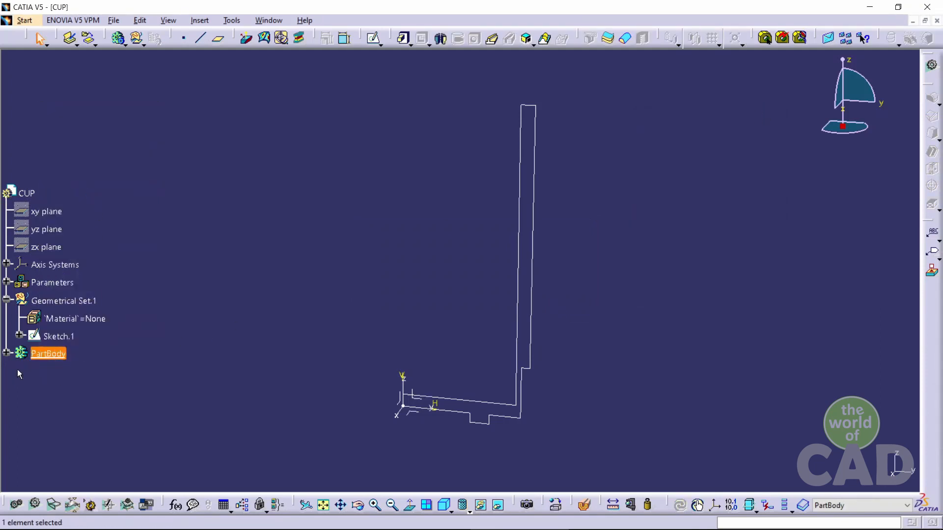
click(7, 353)
click(149, 369)
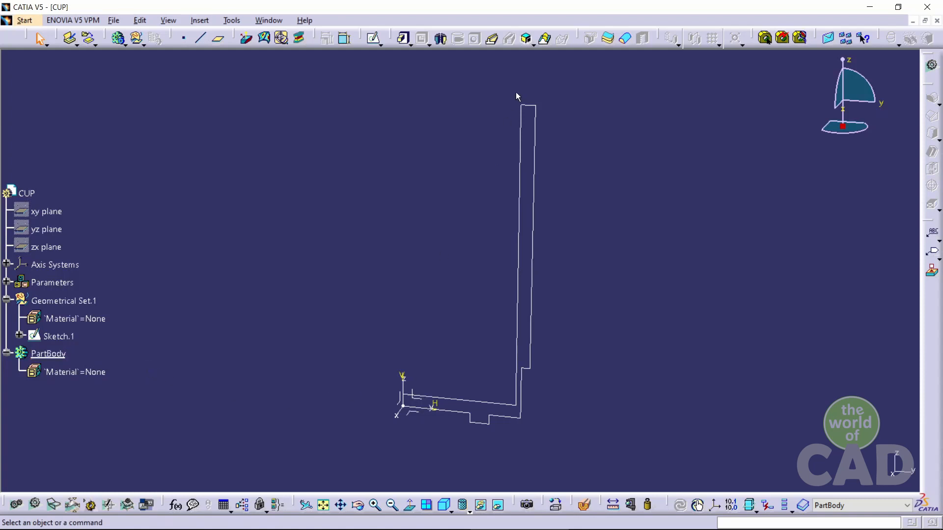
Revolve the cup profile sketch 360deg about its sketch axis with the Shaft command
click(443, 40)
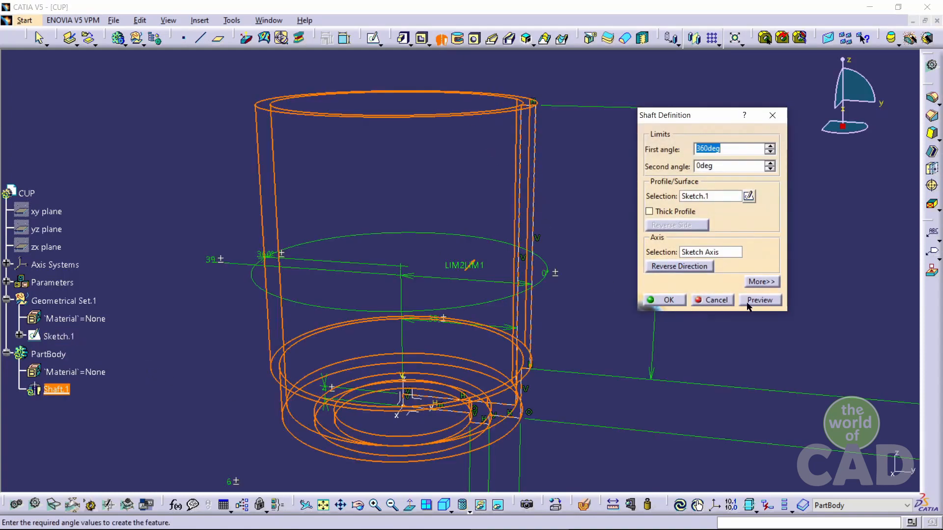
click(751, 301)
click(669, 300)
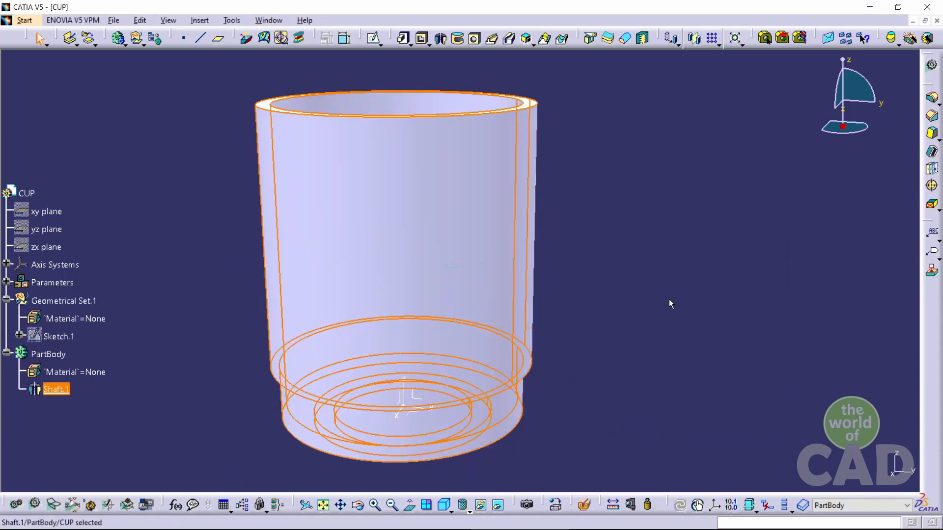
Start a new sketch on the yz plane
middle_drag(564, 367, 589, 384)
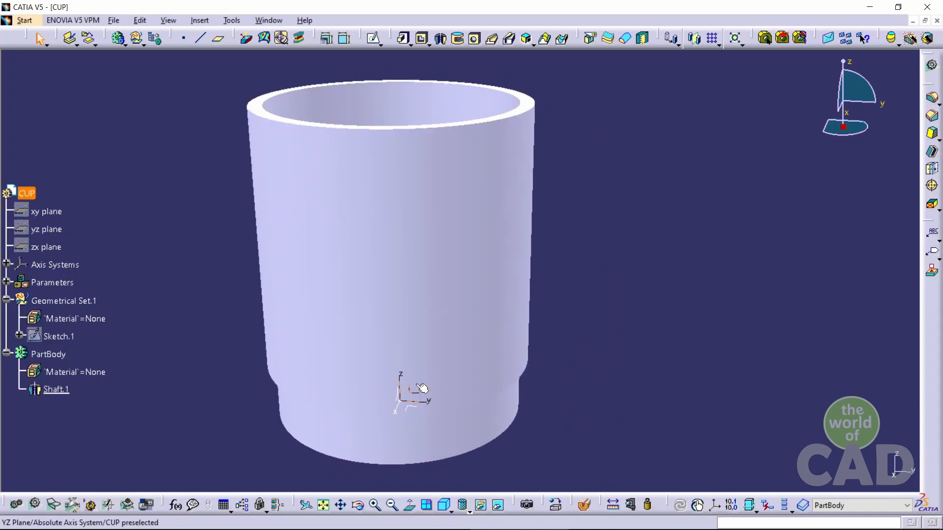
click(373, 38)
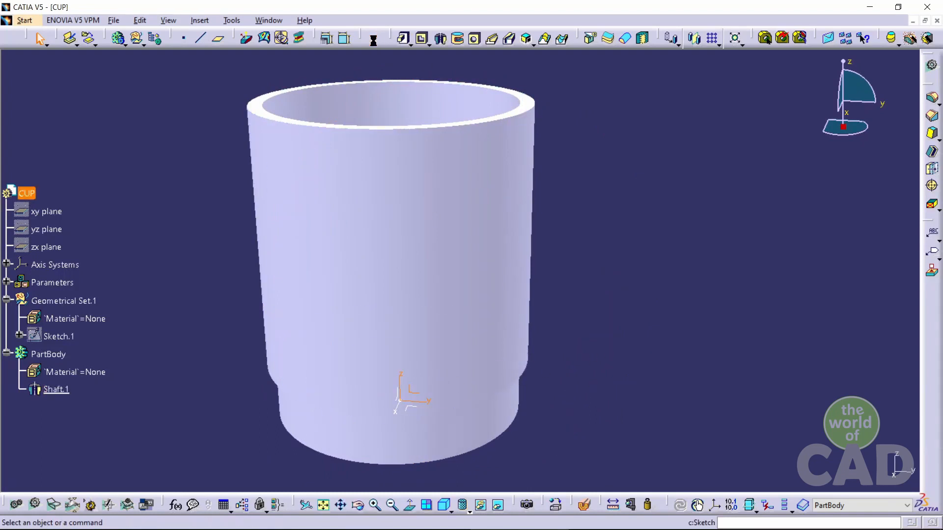
click(533, 212)
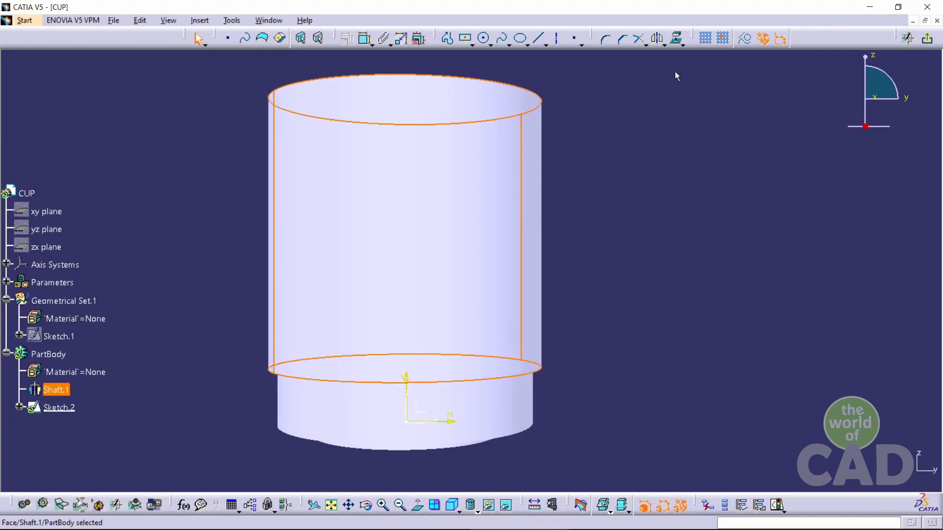
Project the cup's 3D silhouette edges onto the sketch plane
click(684, 45)
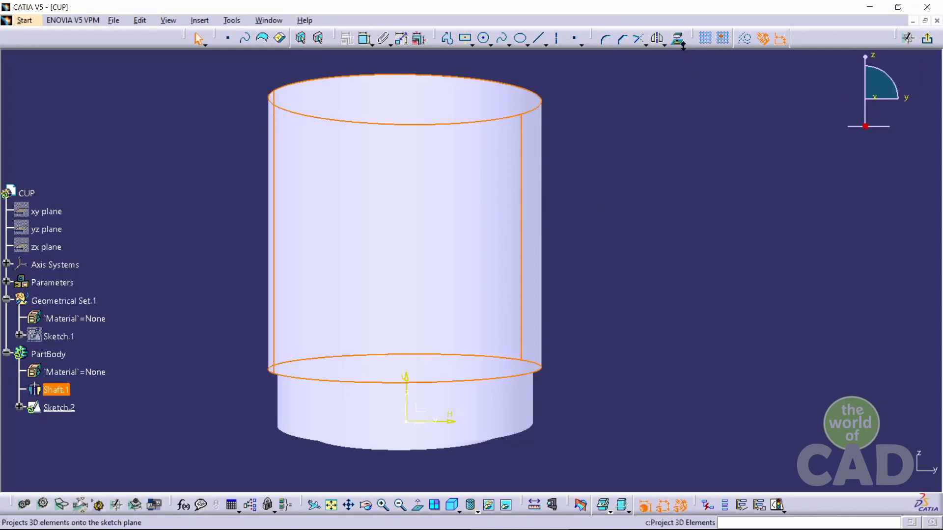
click(684, 45)
click(694, 95)
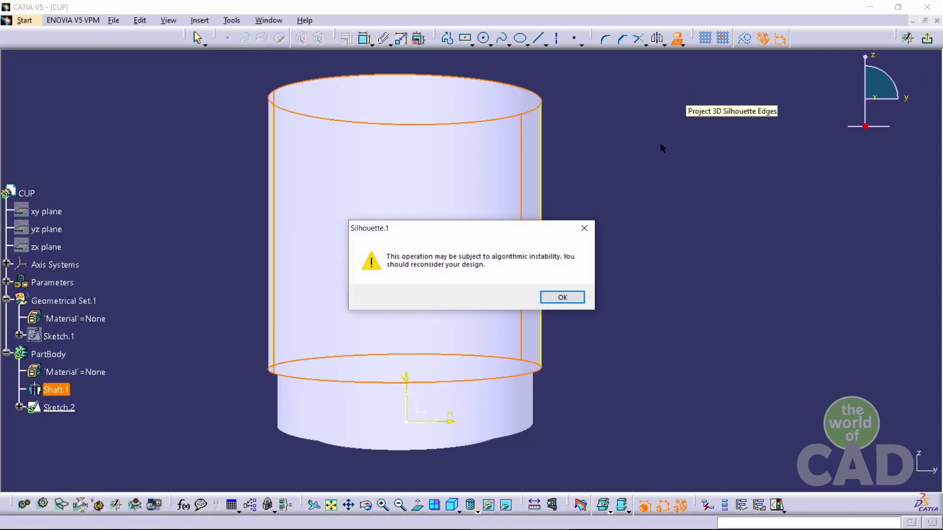
click(562, 298)
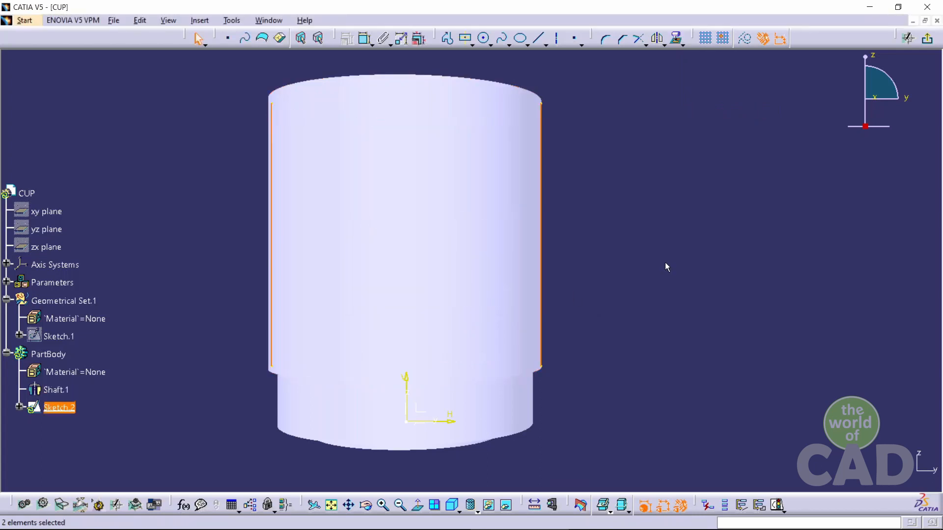
Delete the left silhouette edge and convert the right silhouette edge into construction geometry
click(273, 235)
key(Delete)
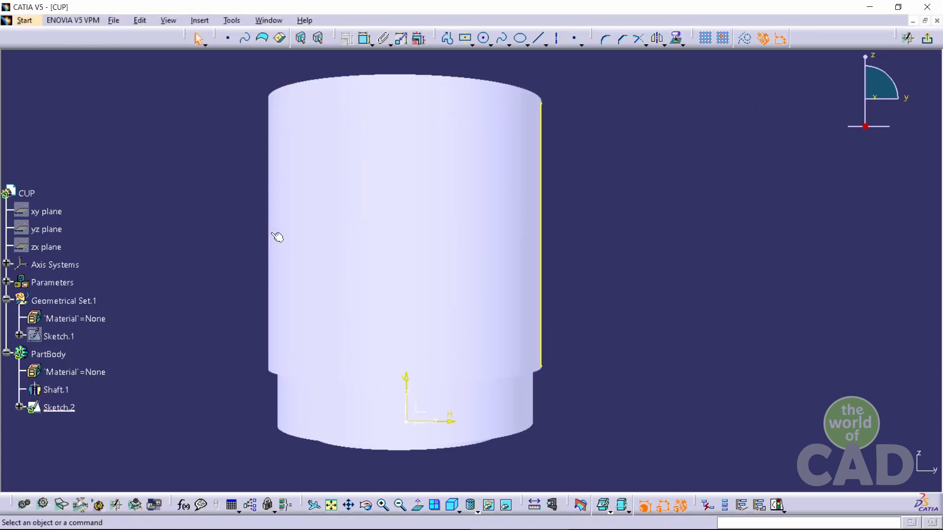
click(544, 262)
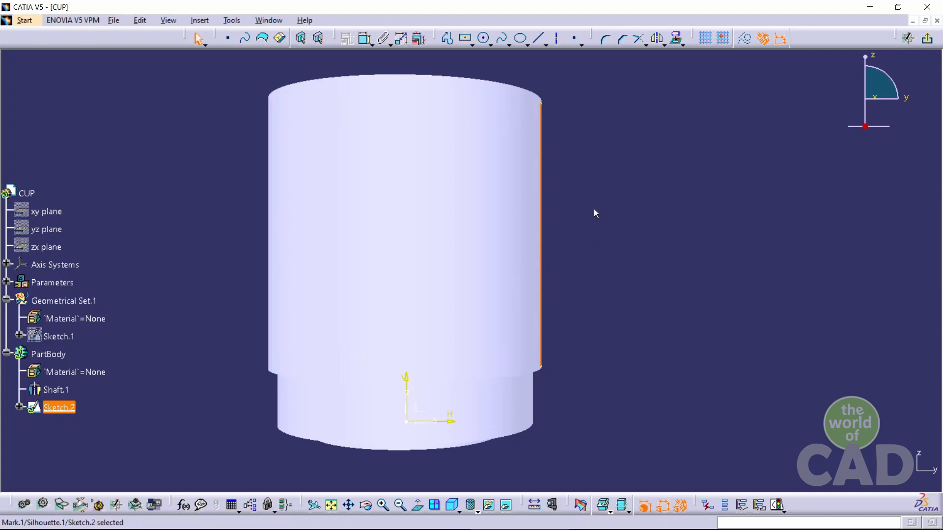
click(744, 39)
click(622, 221)
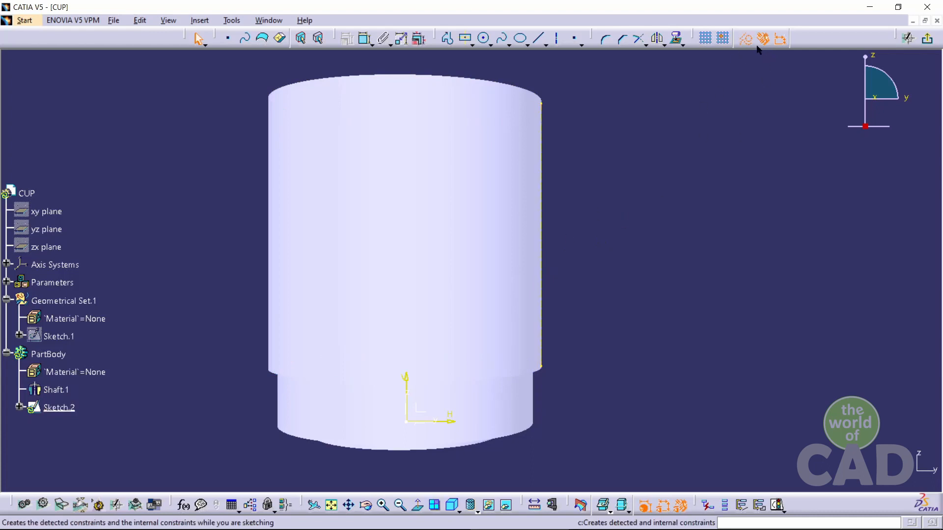
Sketch the handle path from the right wall: about 25 mm out, about 29 mm down, and diagonally back to the wall
click(450, 34)
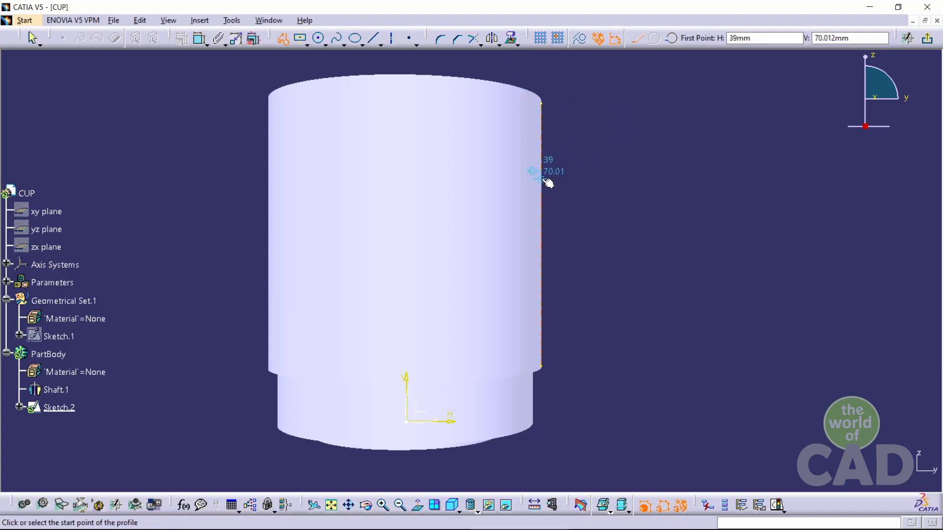
click(546, 175)
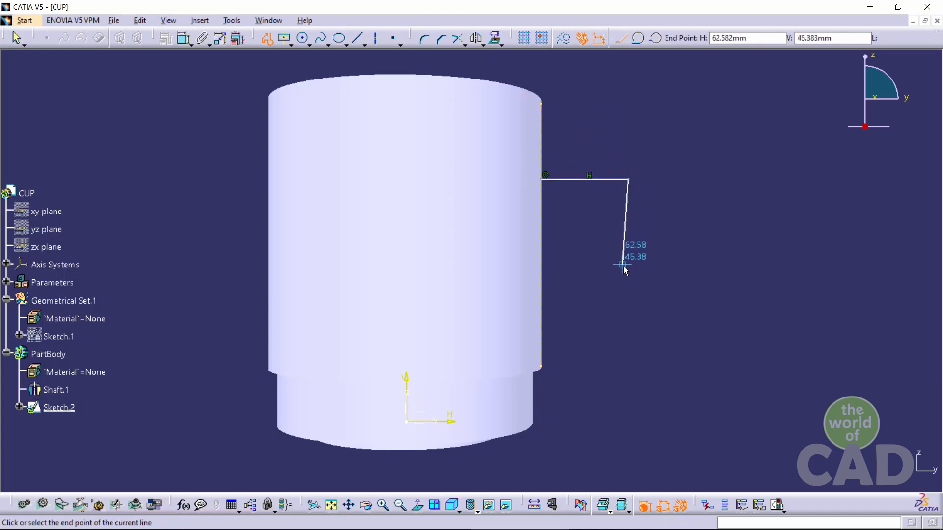
click(628, 279)
click(542, 322)
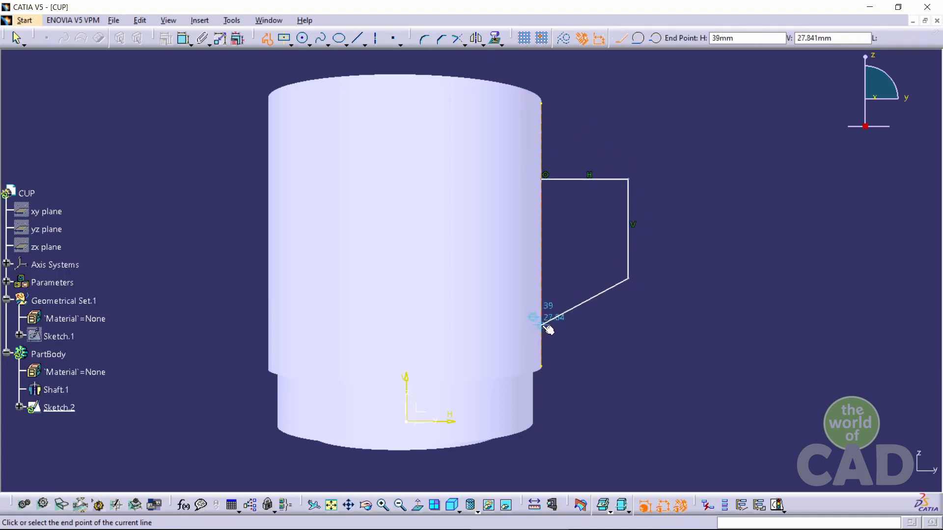
key(Escape)
key(Escape)
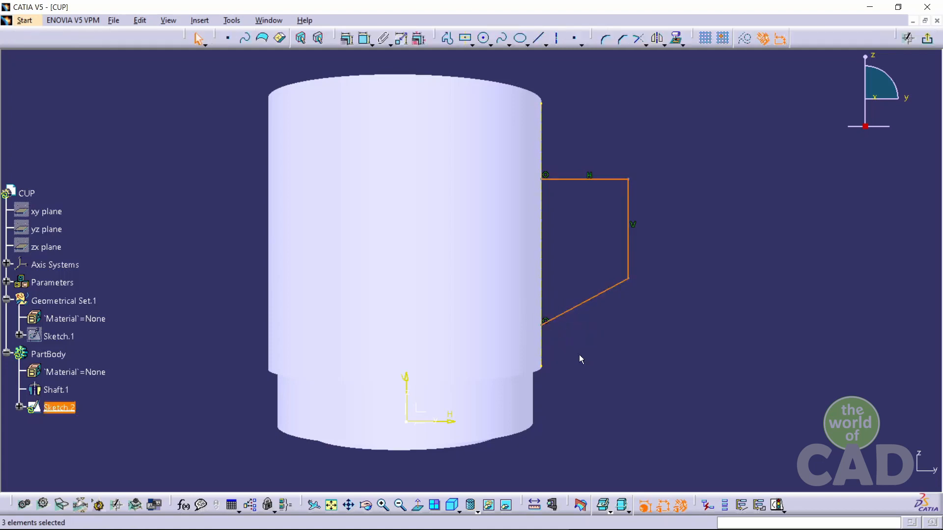
click(648, 332)
Check the drawing, then dimension the handle's offset from the cup top, its horizontal and vertical lengths, and the diagonal's angle to the wall
key(alt+Tab)
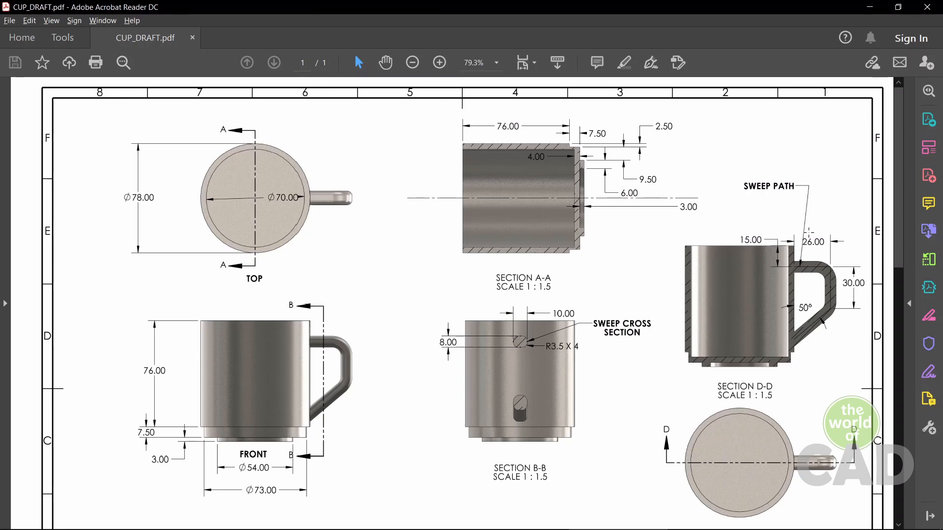
key(alt+Tab)
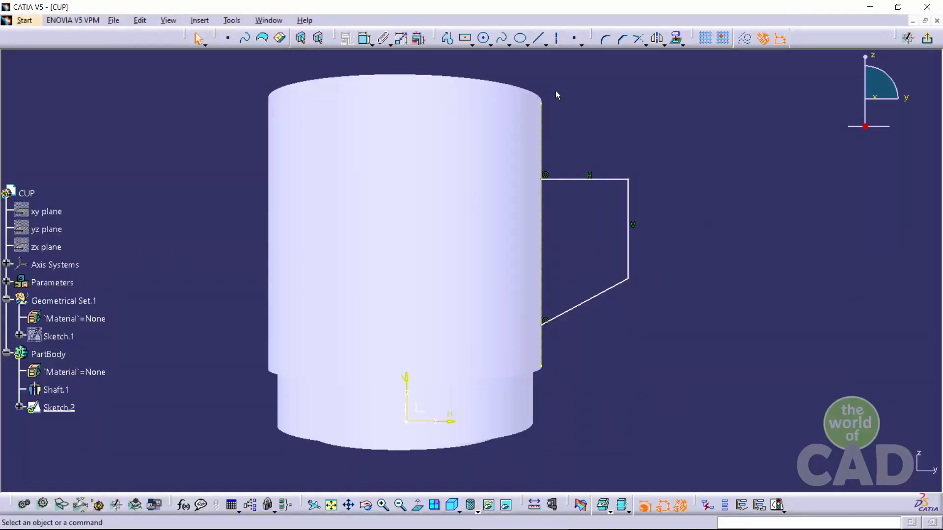
click(364, 38)
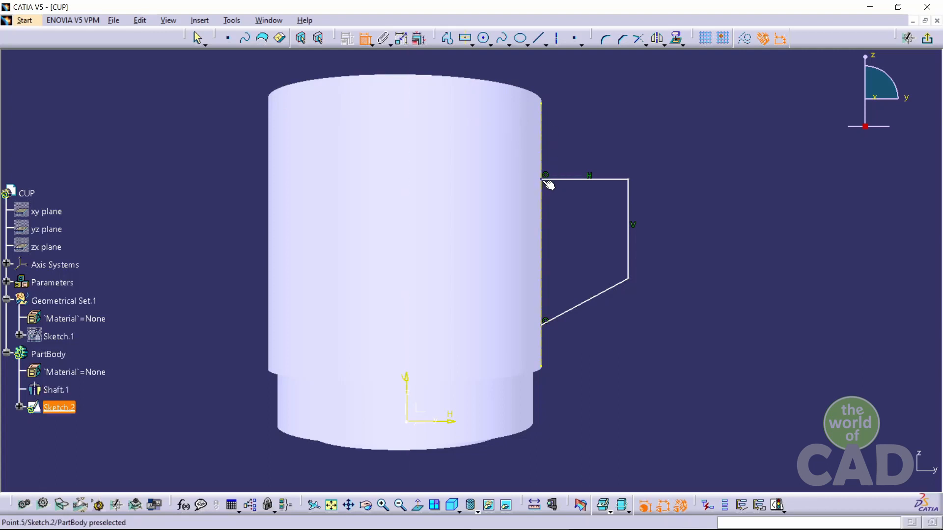
click(527, 97)
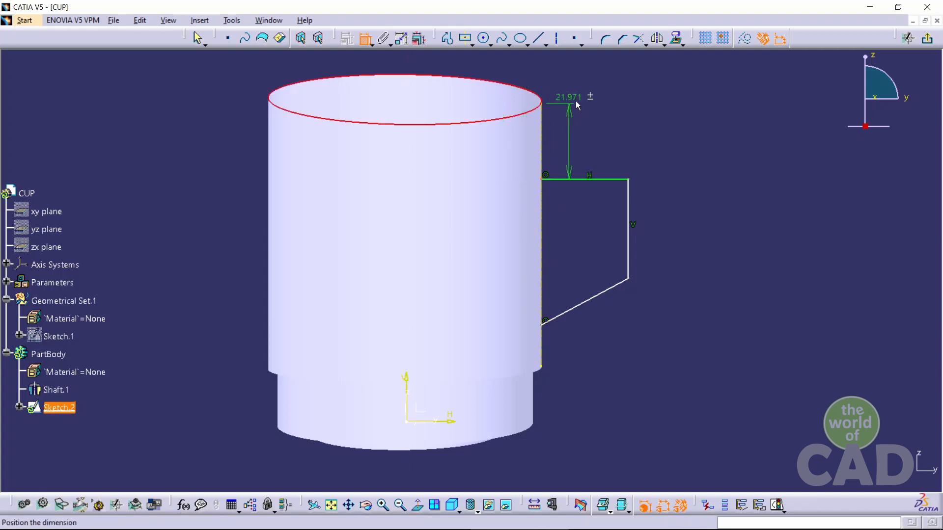
click(805, 120)
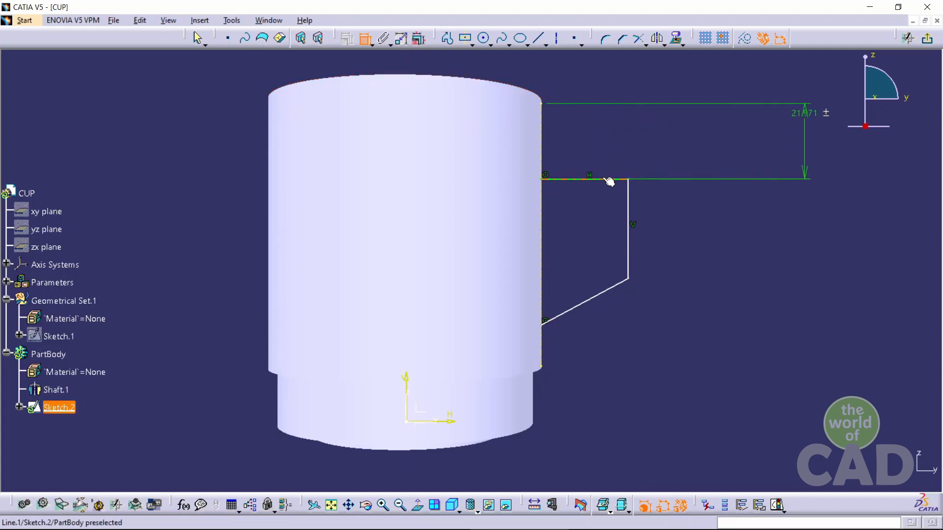
click(610, 179)
click(621, 147)
click(631, 211)
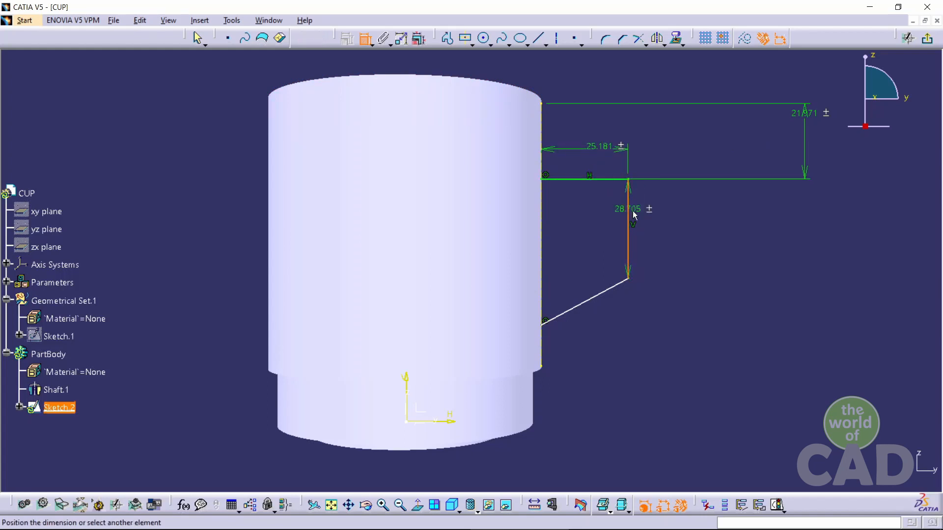
click(737, 220)
click(610, 296)
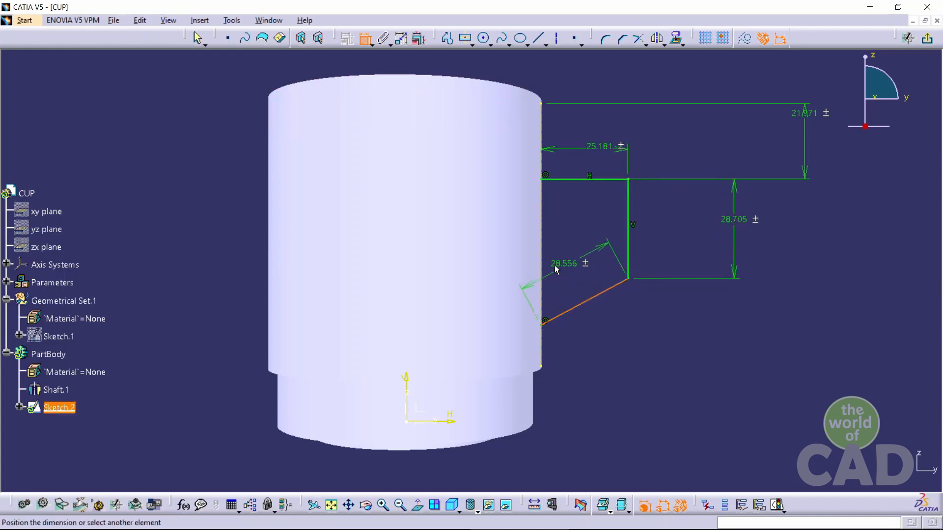
click(541, 285)
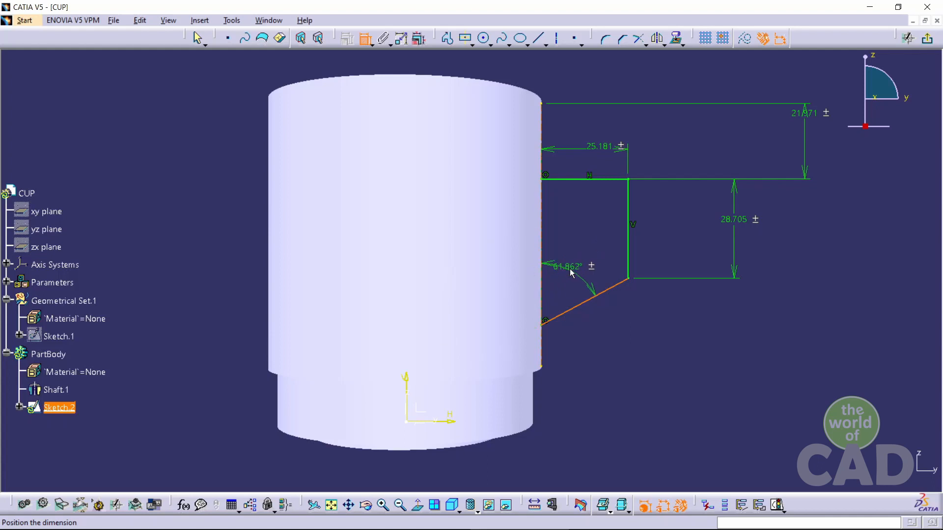
click(570, 270)
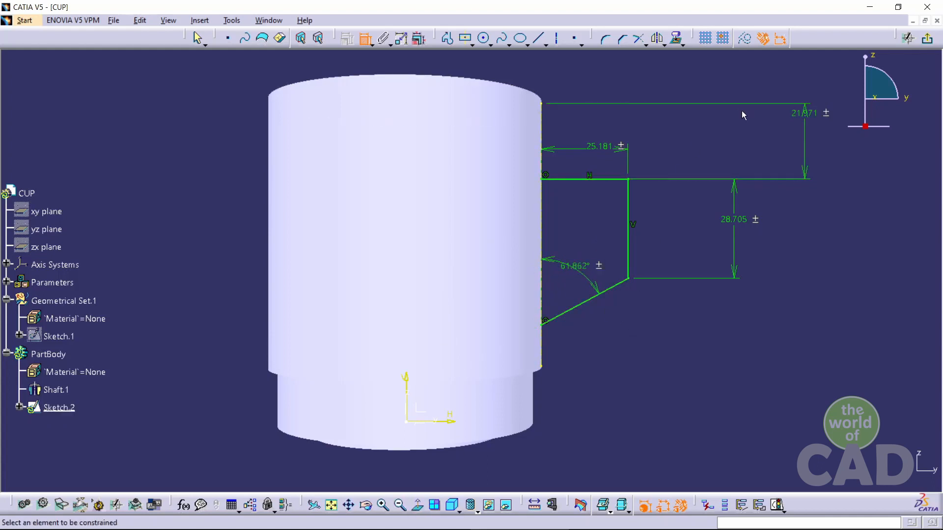
Set the handle dimensions to 15 mm offset, 26 mm horizontal, 30 mm vertical and a 50° angle
double_click(804, 113)
text(15)
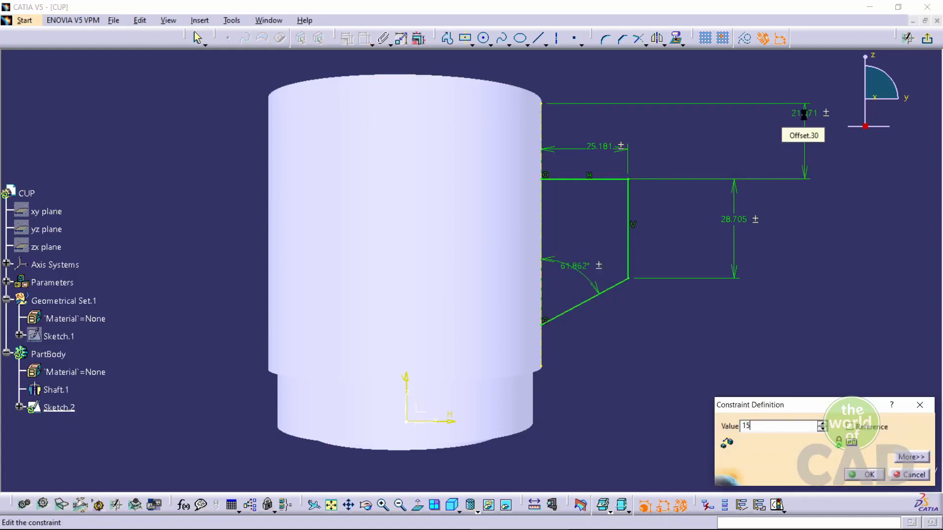
key(Return)
double_click(597, 123)
text(26mm)
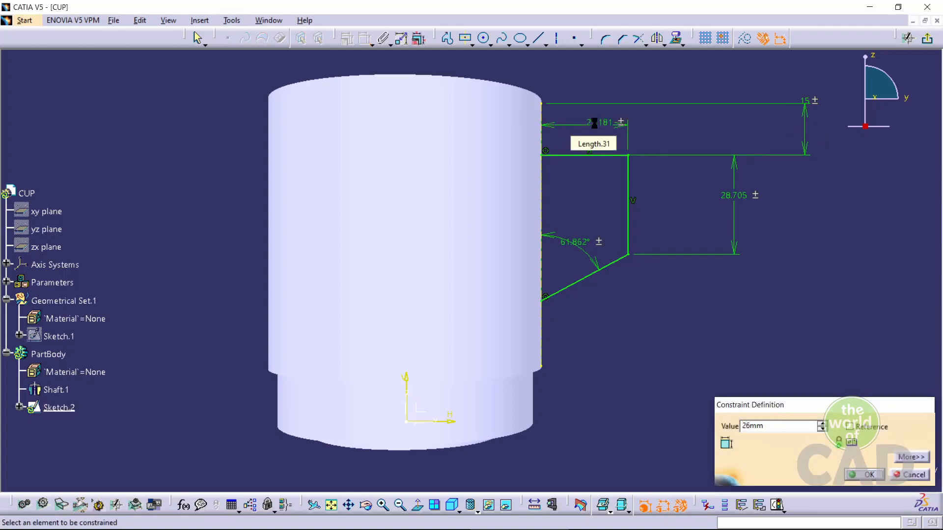
key(Return)
double_click(739, 196)
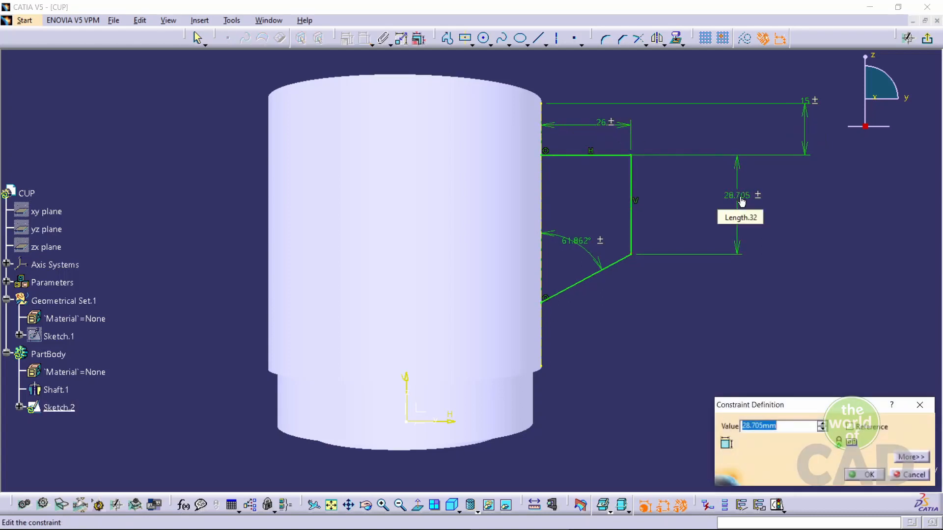
text(30)
key(Return)
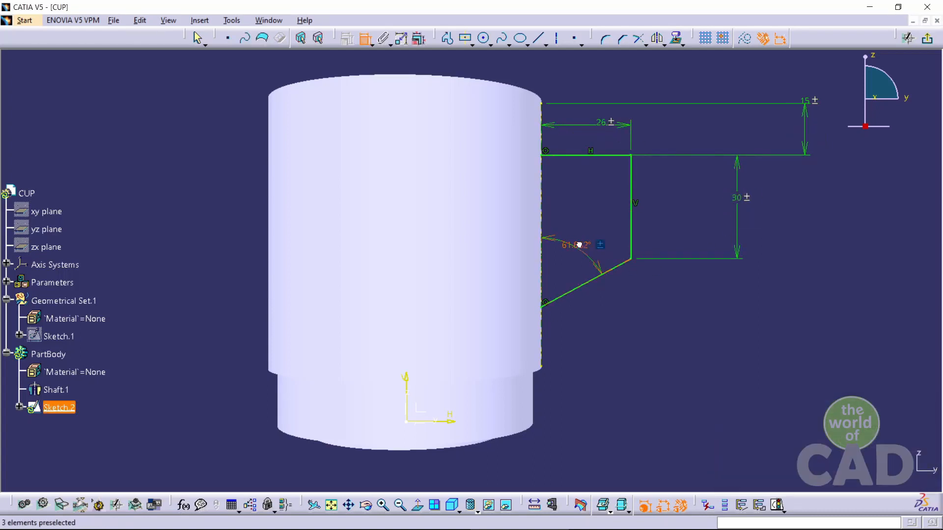
double_click(579, 246)
text(50)
key(Return)
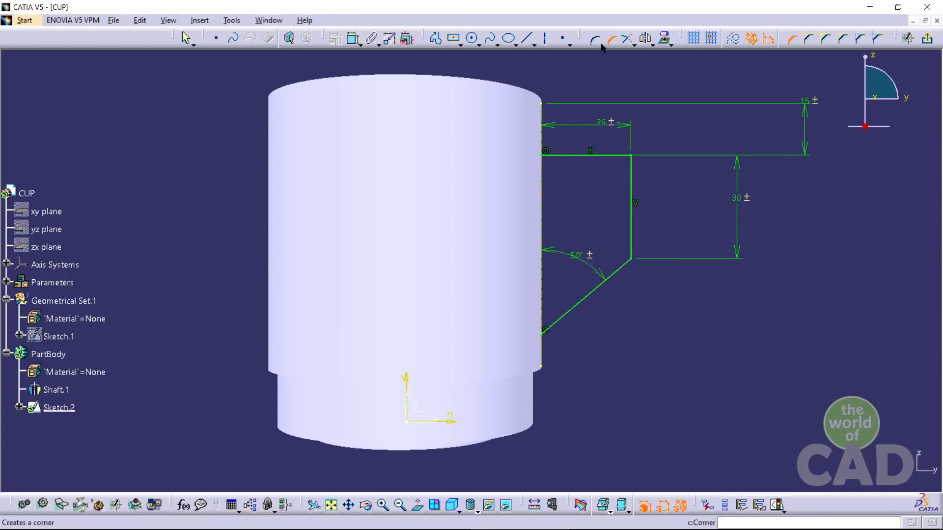
Round the handle's two outer corners with the Corner tool, converting the length constraint to a distance
click(631, 156)
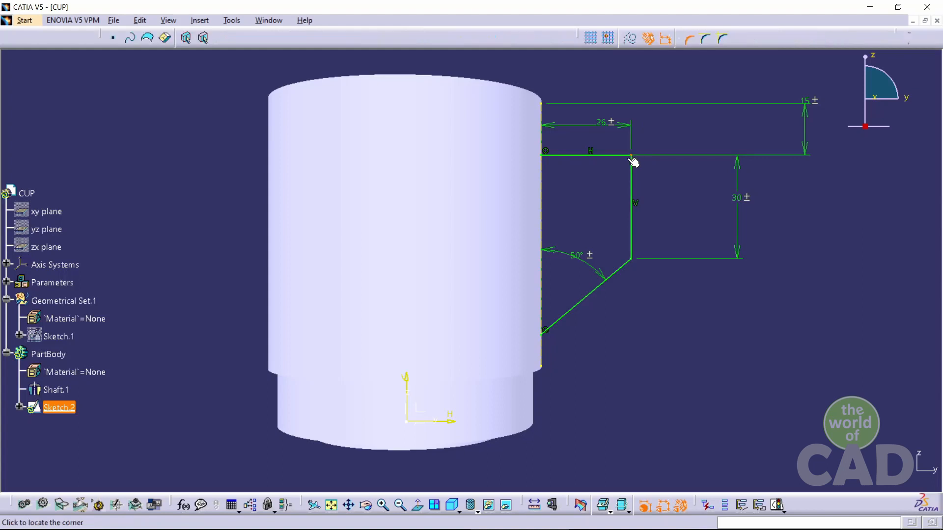
click(610, 169)
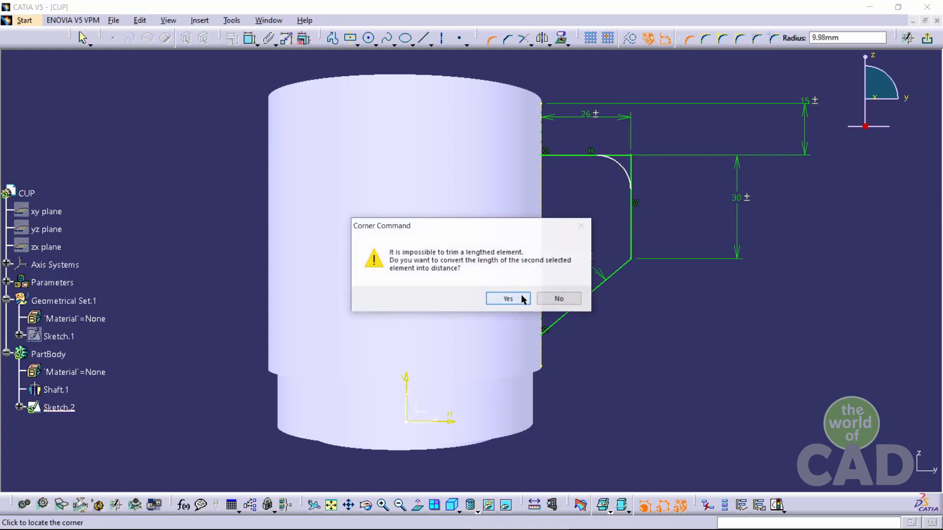
click(512, 299)
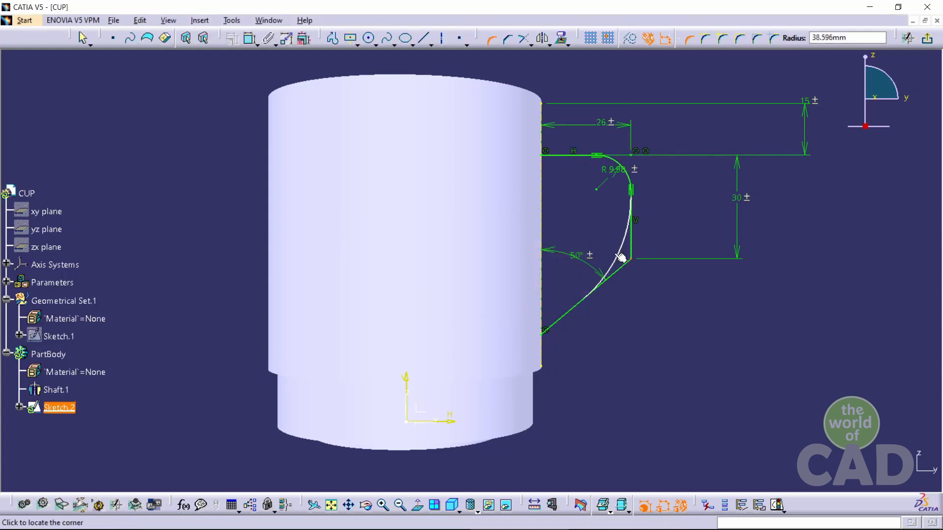
click(616, 256)
Set the handle's two corner radii to 10 mm and 30 mm
double_click(610, 173)
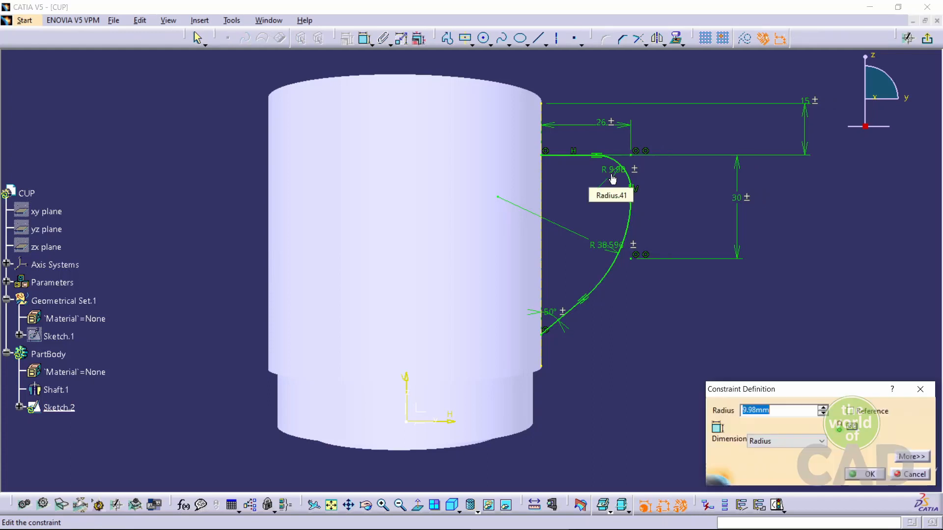
text(10)
key(Return)
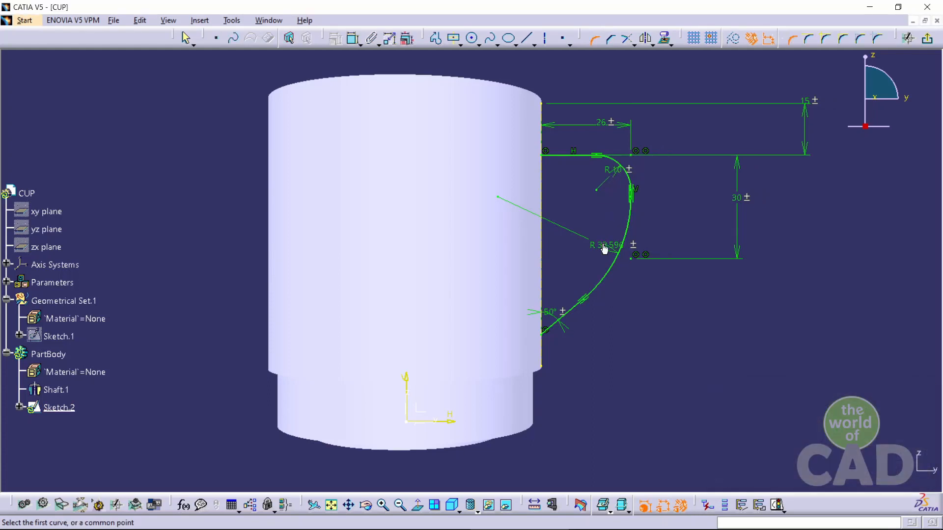
double_click(604, 250)
text(30)
key(Return)
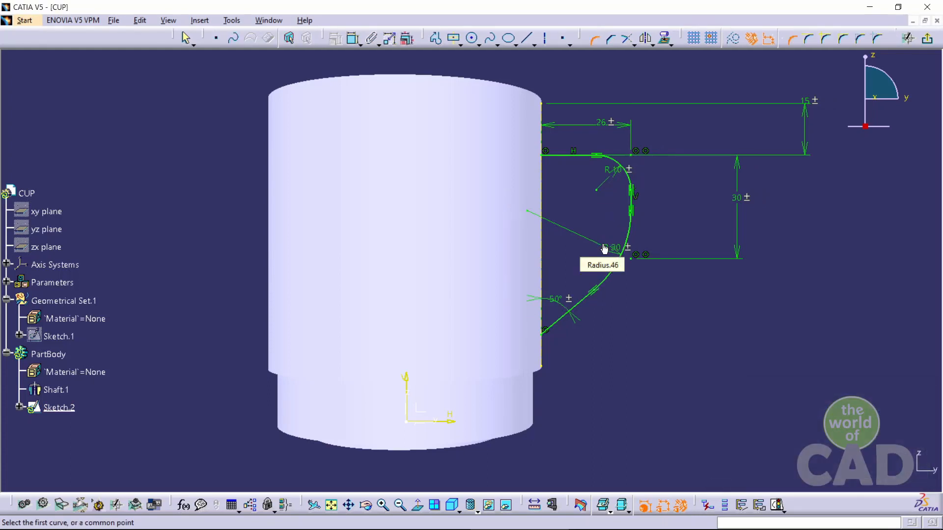
Exit the sketch and return to the 3D part
click(927, 38)
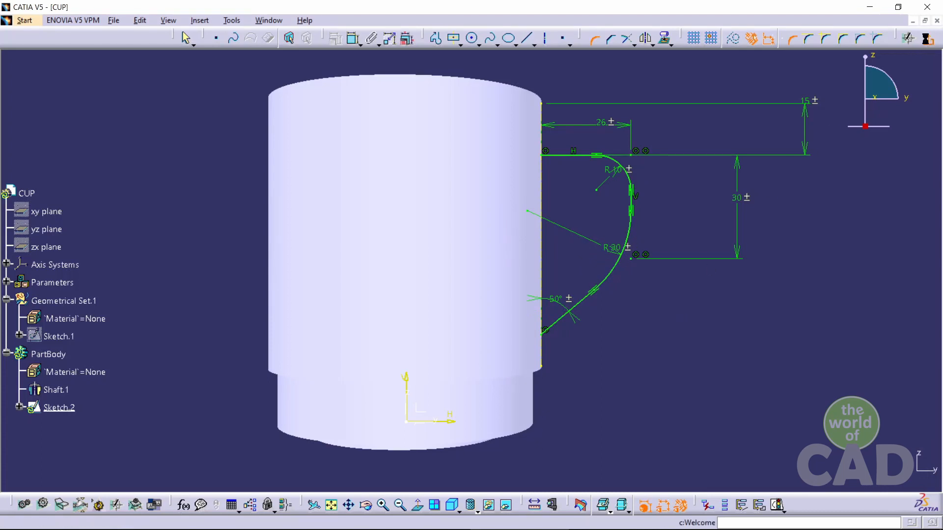
click(669, 238)
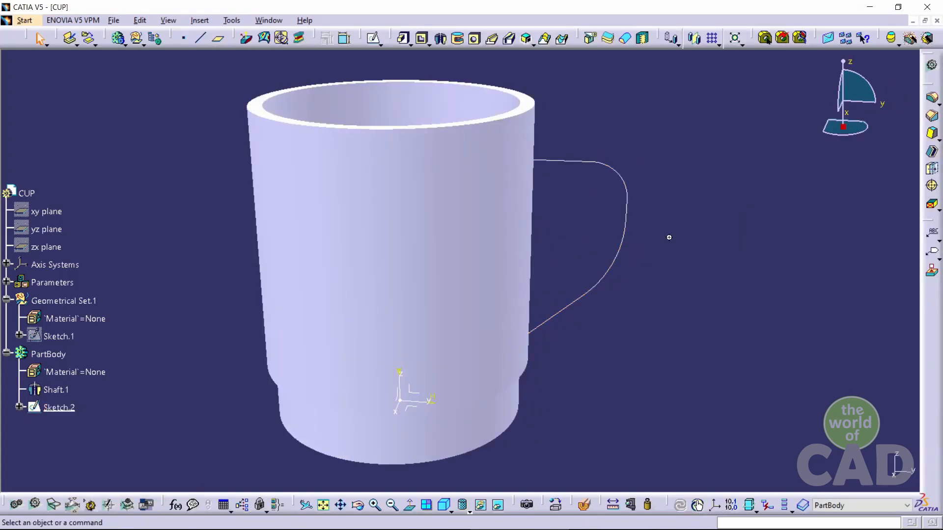
middle_drag(670, 237, 619, 252)
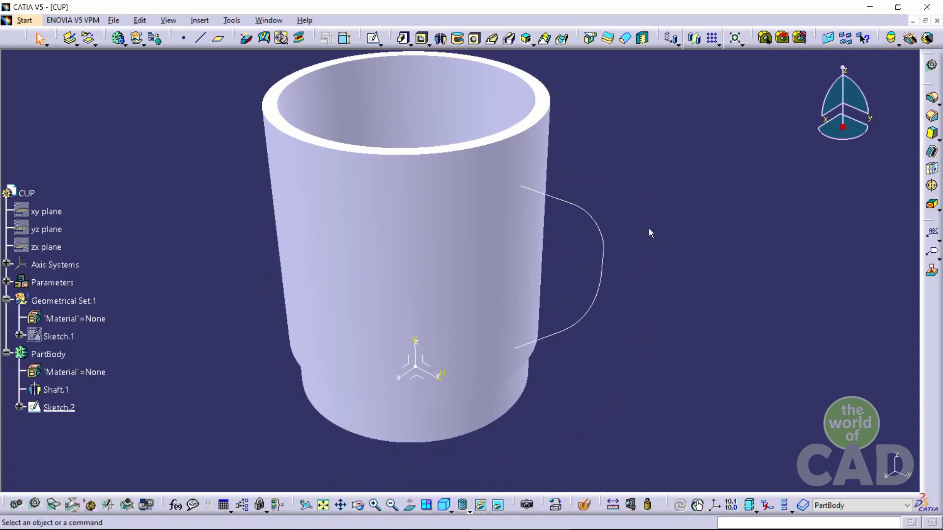
Create a plane tangent to the cup's outer surface at the start point of the handle path
click(218, 38)
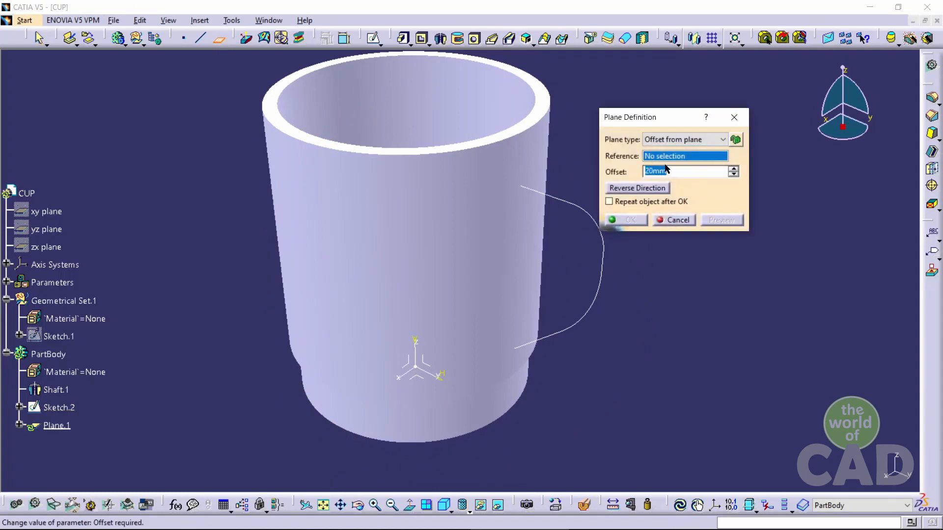
click(684, 140)
click(673, 226)
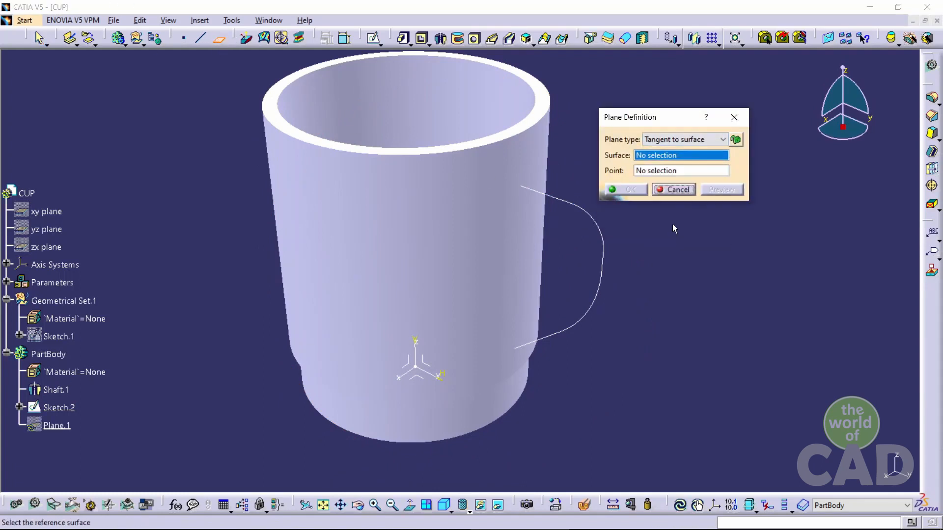
click(455, 235)
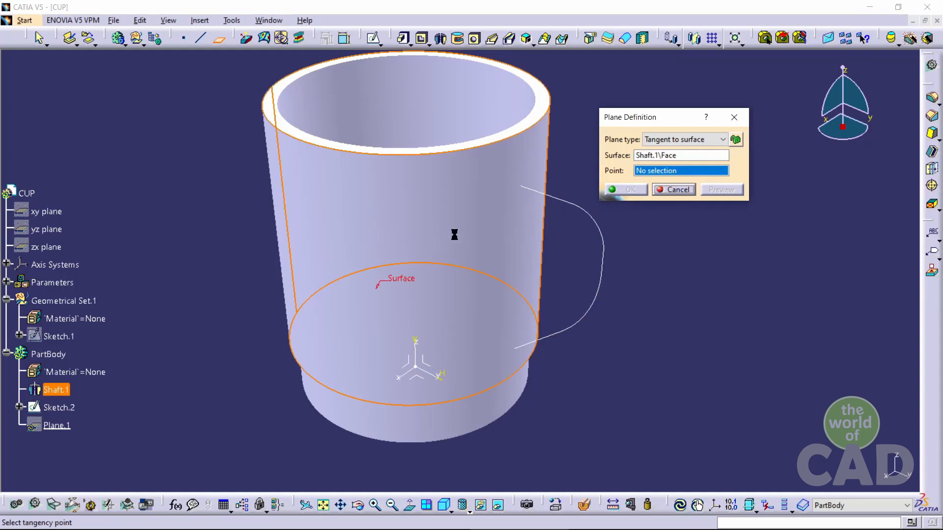
click(519, 188)
click(627, 189)
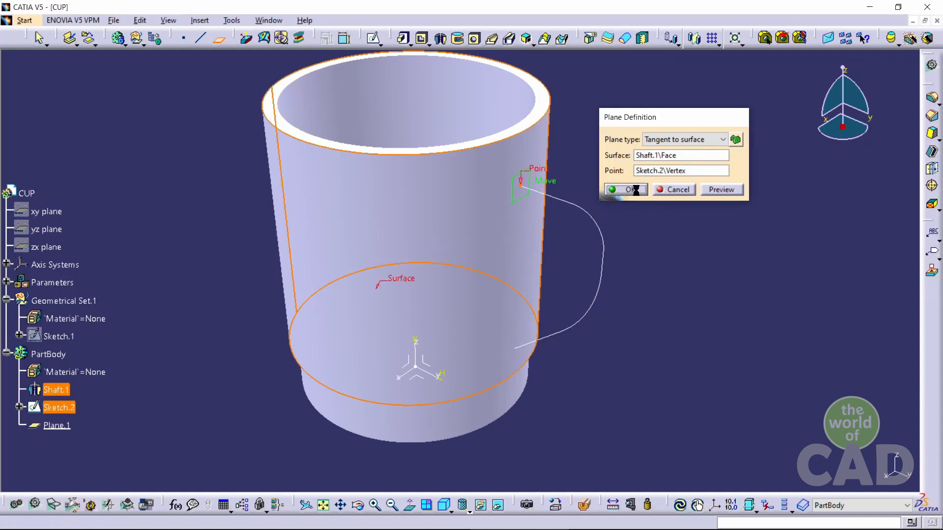
Open a new sketch on the tangent plane
click(526, 176)
click(373, 38)
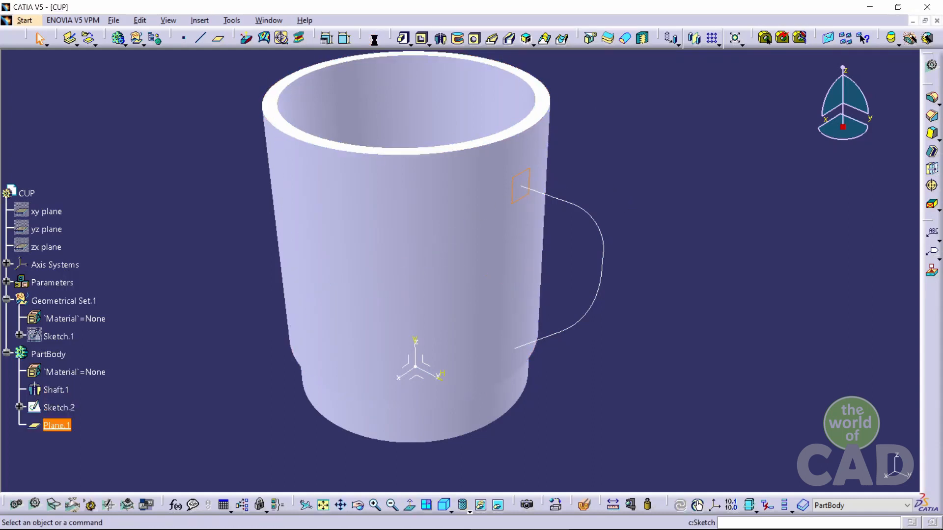
click(419, 506)
middle_drag(529, 315, 714, 292)
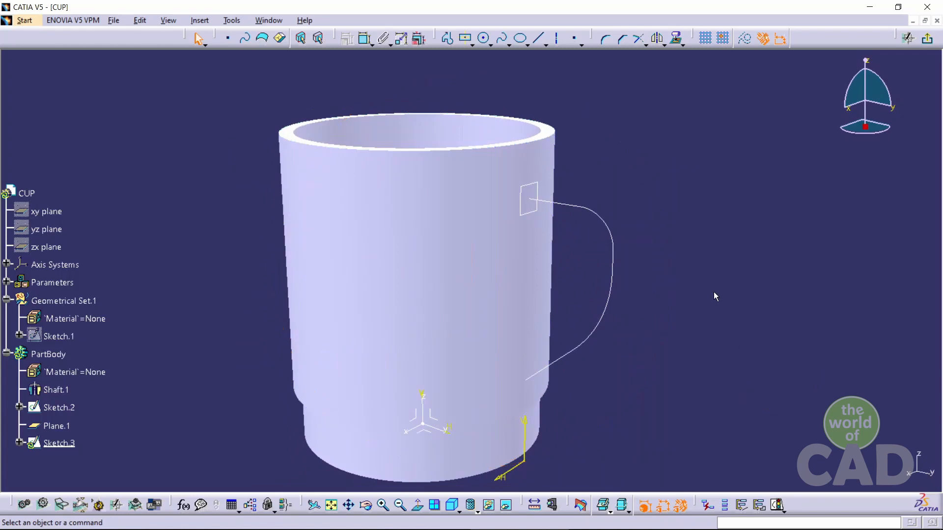
Check the drawing for the sweep cross-section dimensions
key(alt+Tab)
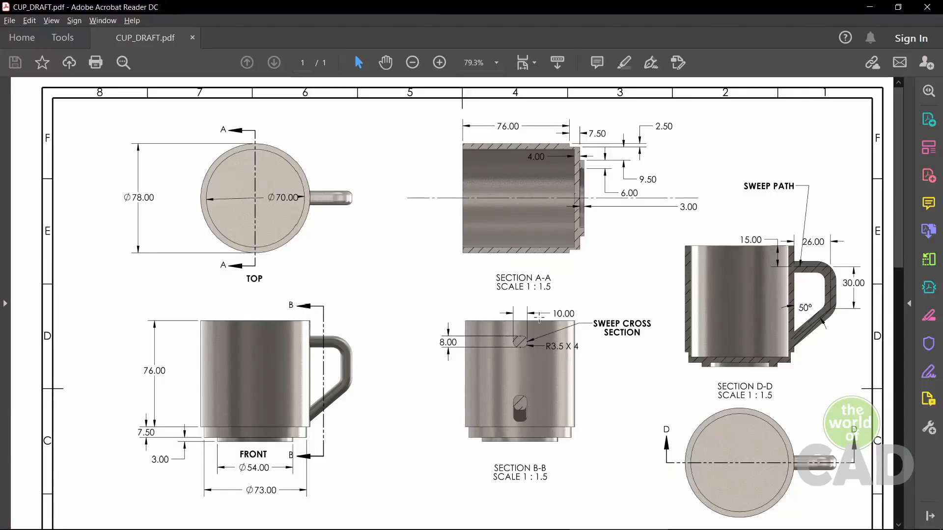
ctrl+scroll(521, 374, up, 5)
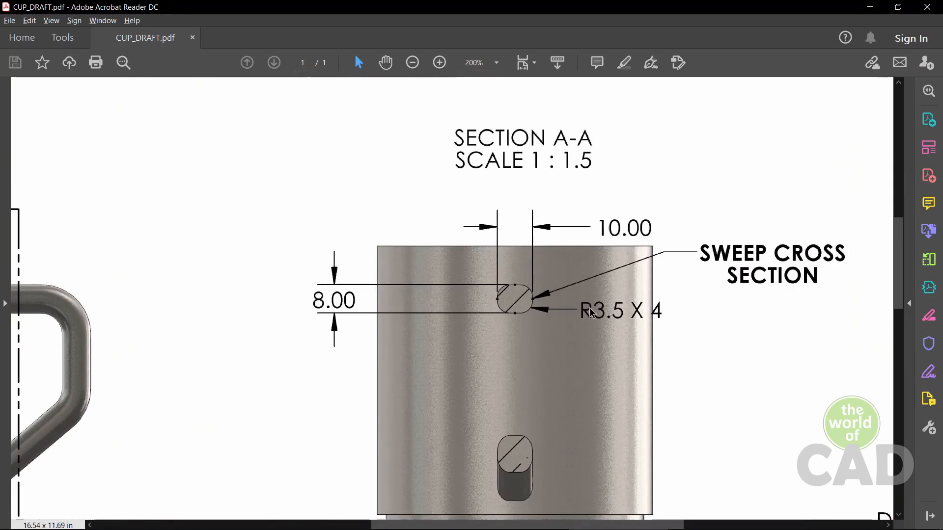
key(alt+Tab)
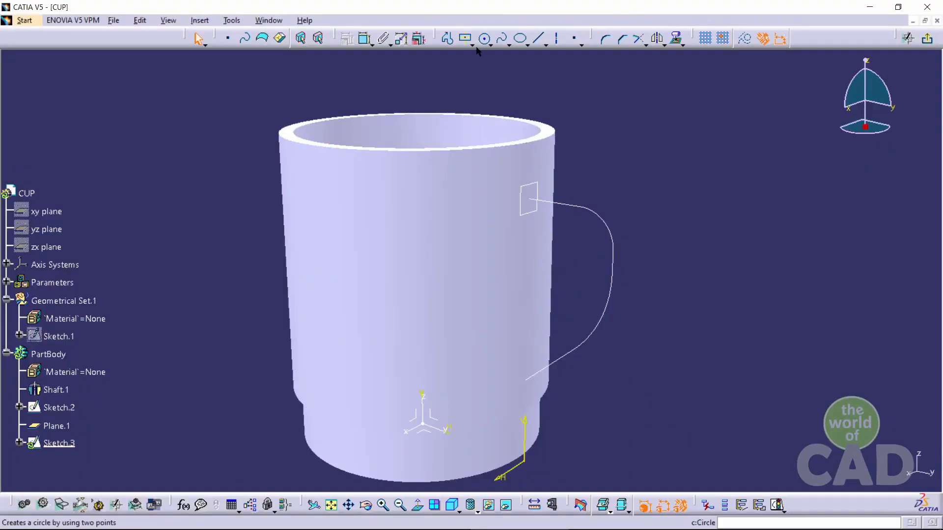
Sketch a centered rectangle at the handle path's start point, about 61 mm by 18 mm
click(465, 38)
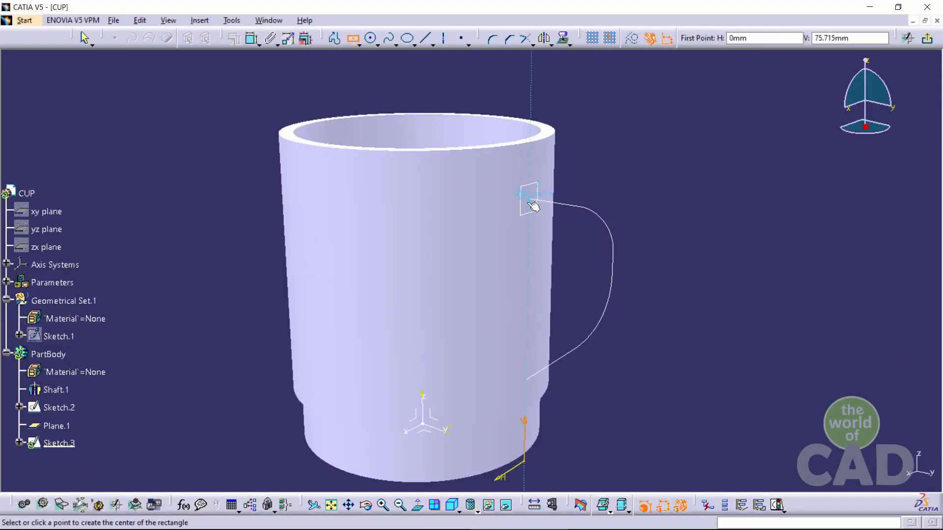
ctrl+middle_drag(535, 205, 550, 157)
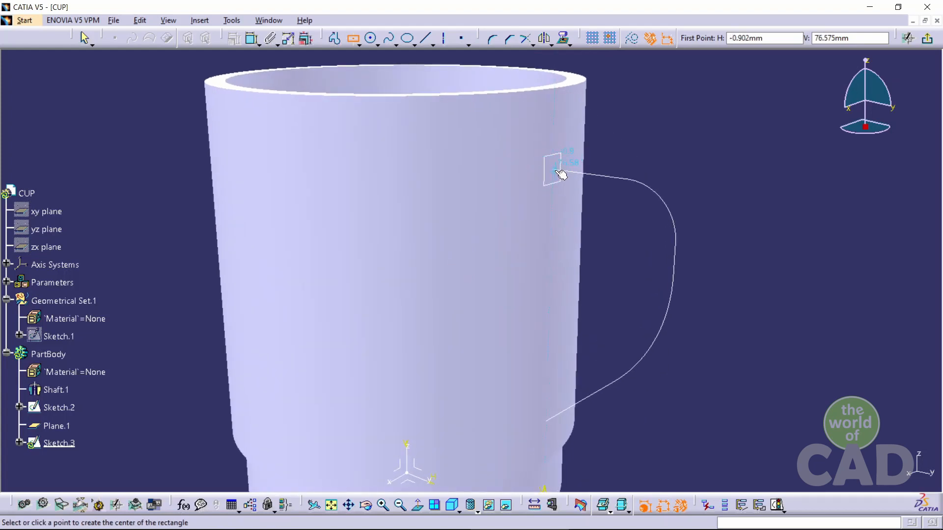
click(558, 173)
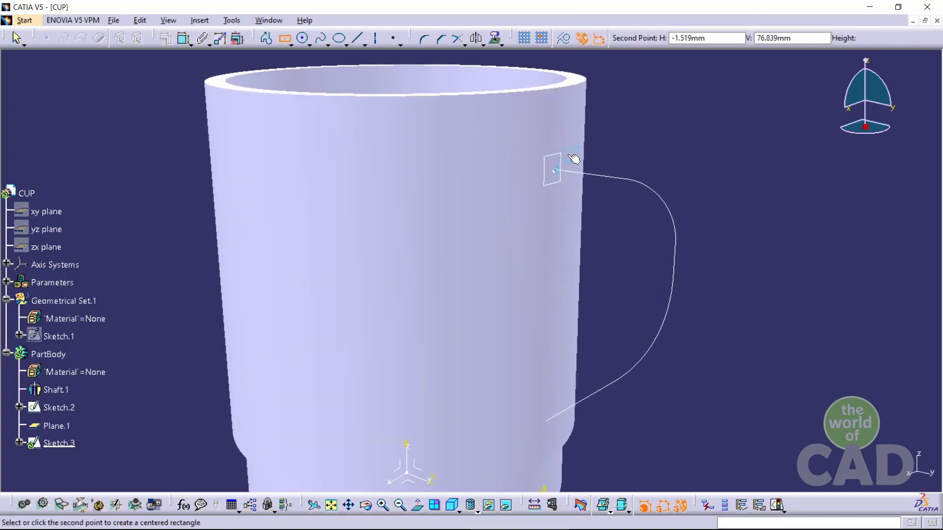
click(638, 107)
middle_drag(638, 107, 641, 259)
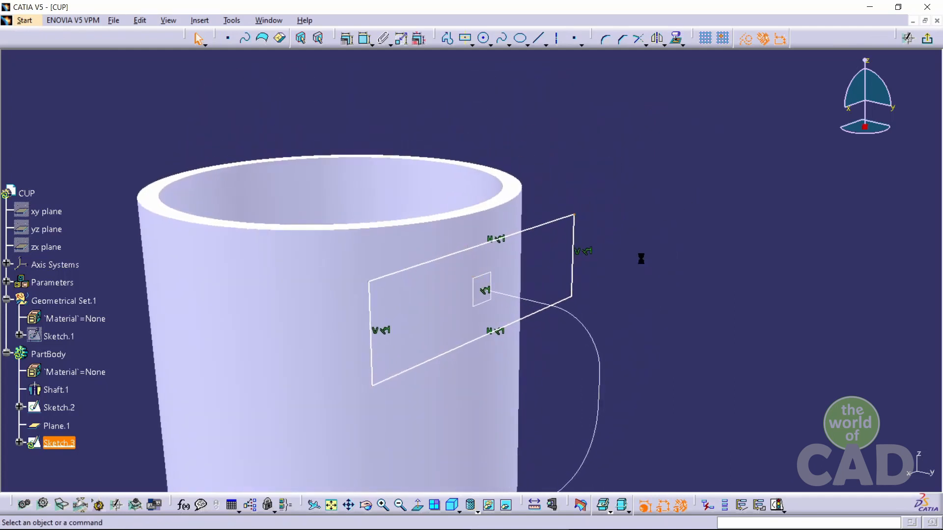
Dimension the rectangle's width and height
click(552, 222)
click(364, 38)
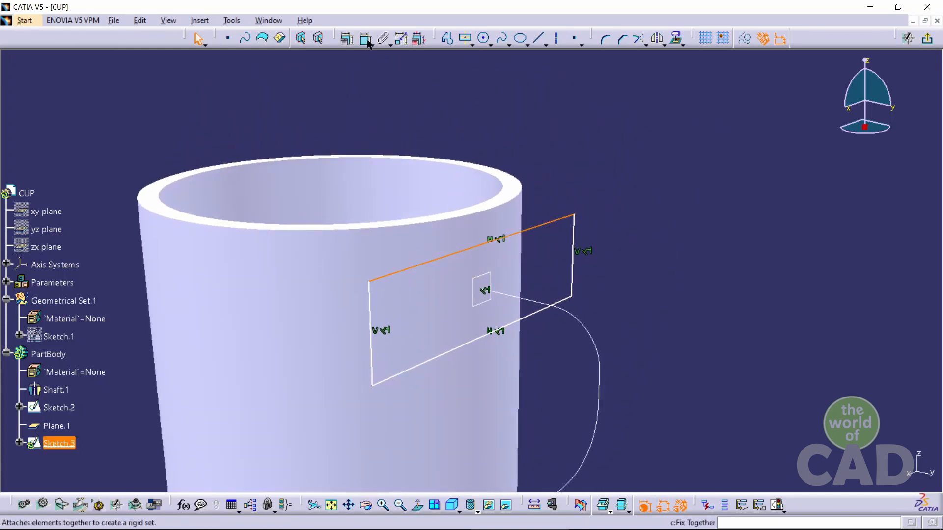
click(474, 87)
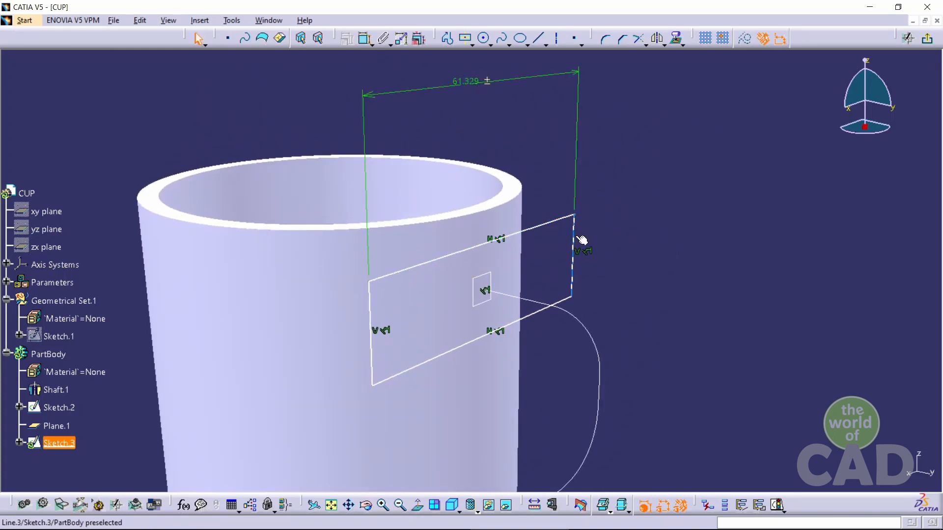
click(363, 38)
click(672, 233)
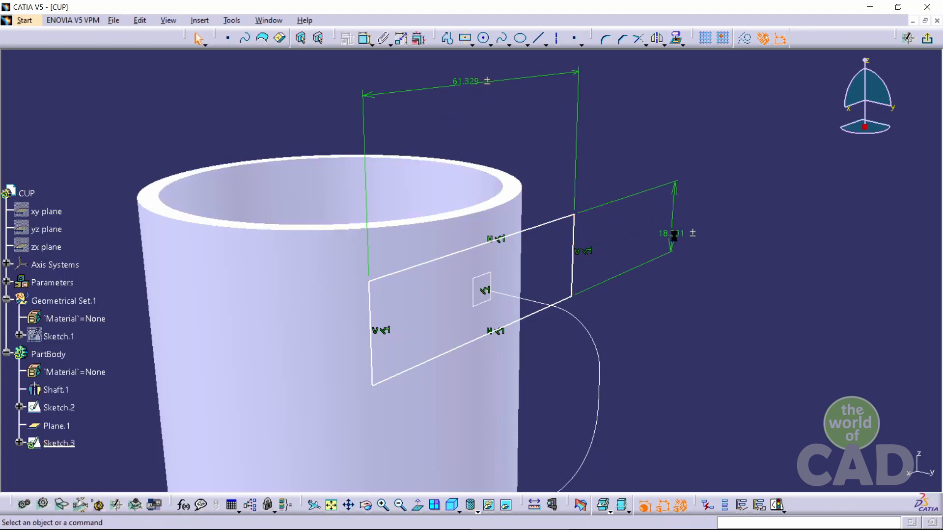
Set the rectangle's width to 10 mm and its height to 8 mm
double_click(471, 81)
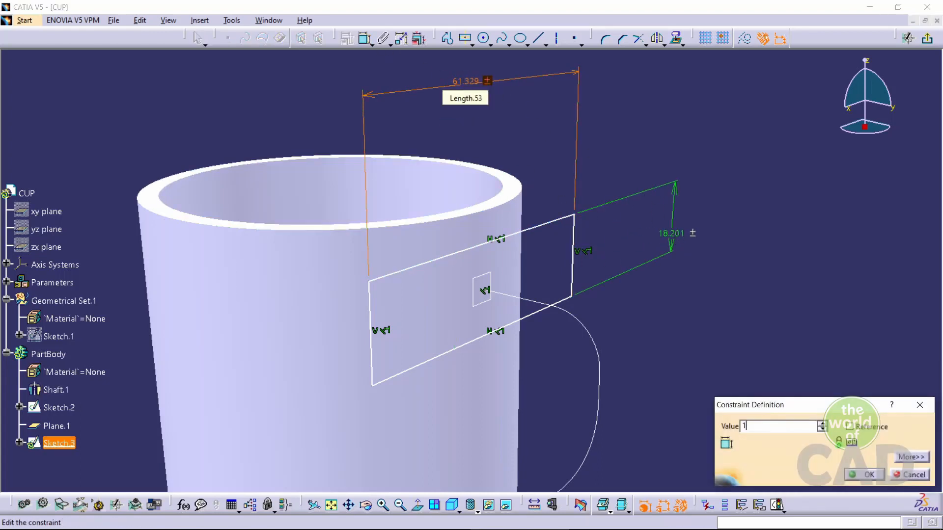
key(Return)
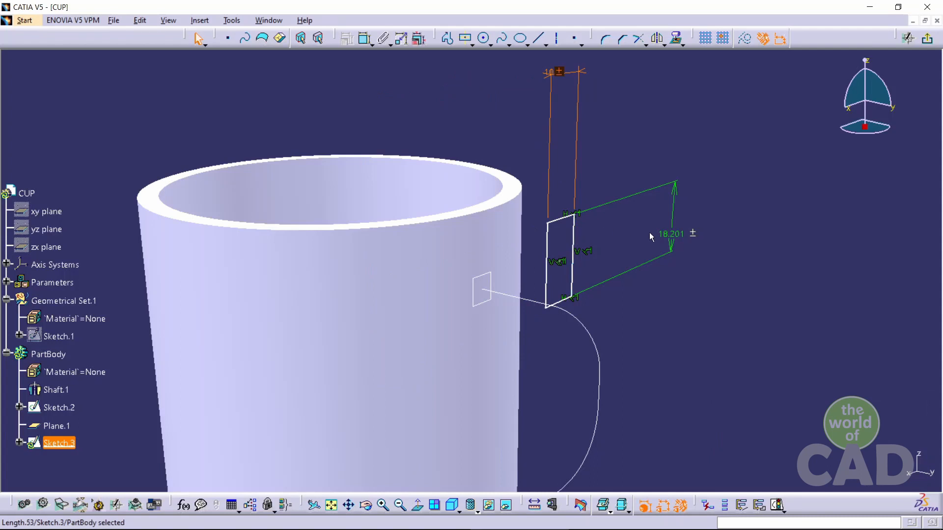
double_click(673, 236)
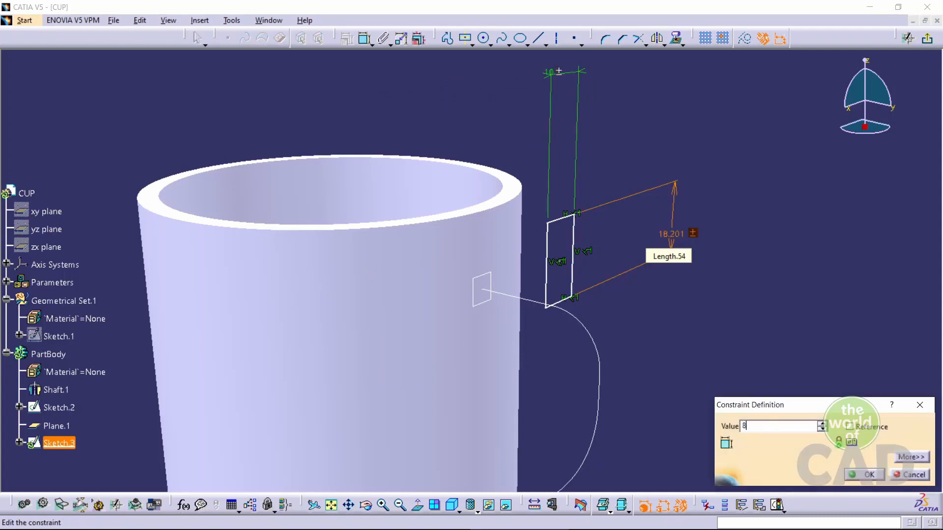
key(Return)
Make the rectangle's center coincident with the handle path's start point
mouse_move(585, 286)
middle_down()
mouse_move(534, 233)
mouse_move(589, 275)
mouse_move(655, 236)
middle_up()
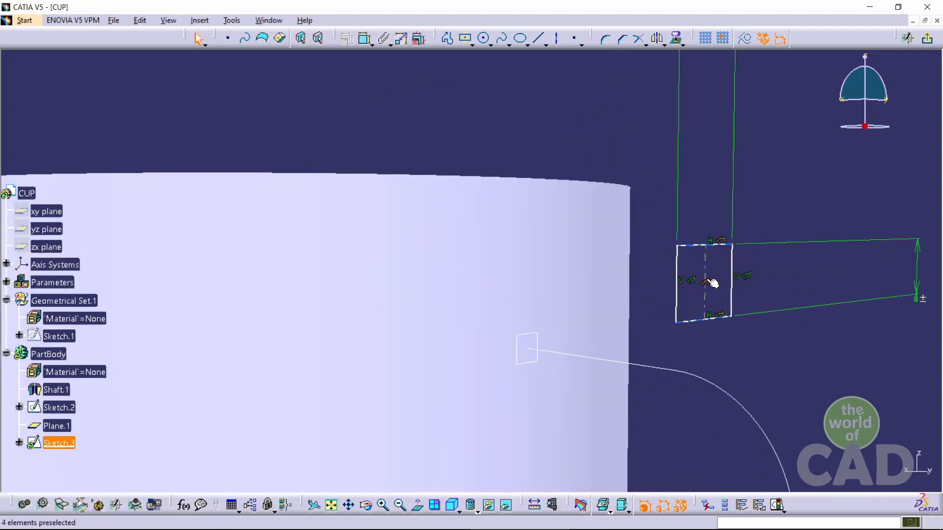
click(529, 346)
click(346, 39)
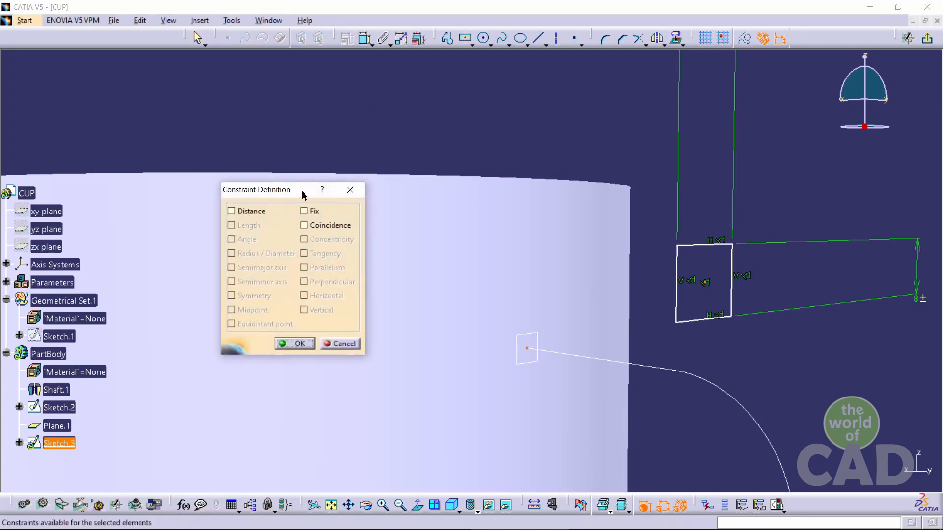
drag(303, 195, 293, 97)
click(293, 126)
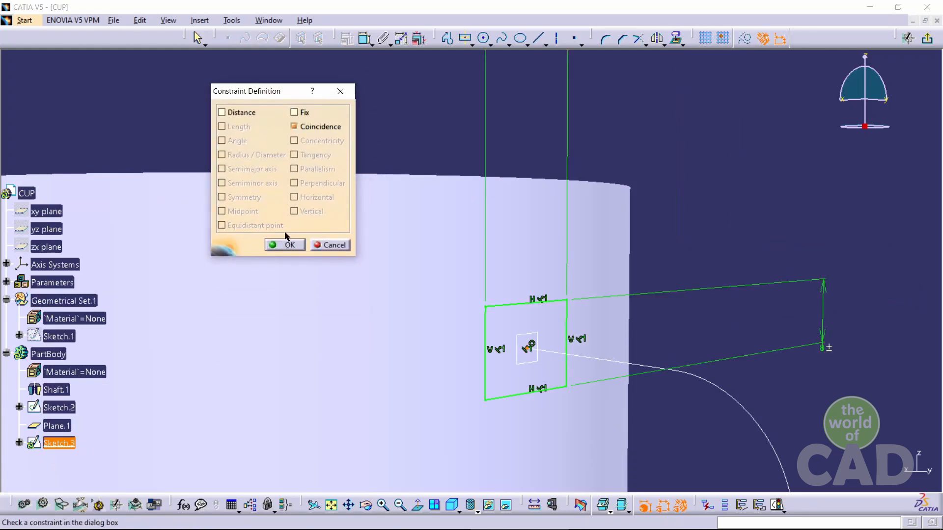
click(288, 245)
Round the rectangle's top-right corner with the Corner tool, converting the length constraint to a distance
click(604, 39)
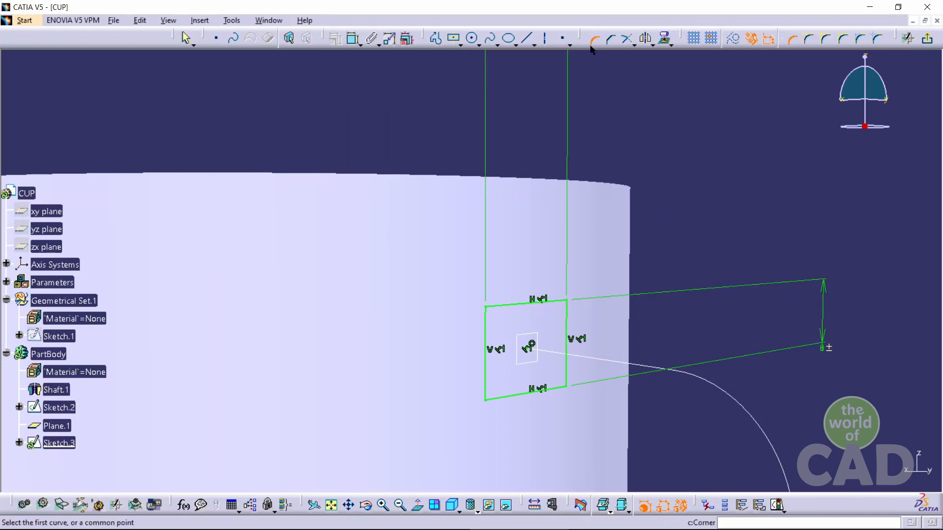
click(569, 302)
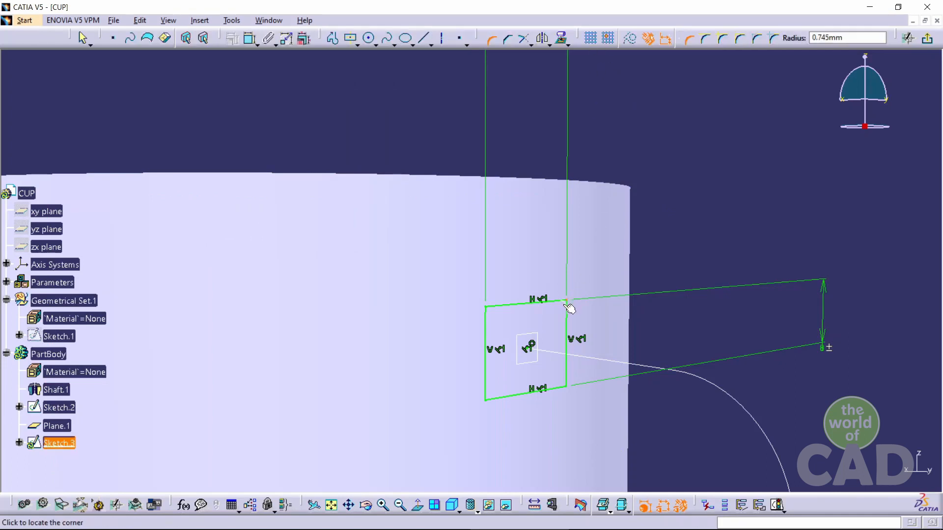
click(568, 310)
click(512, 299)
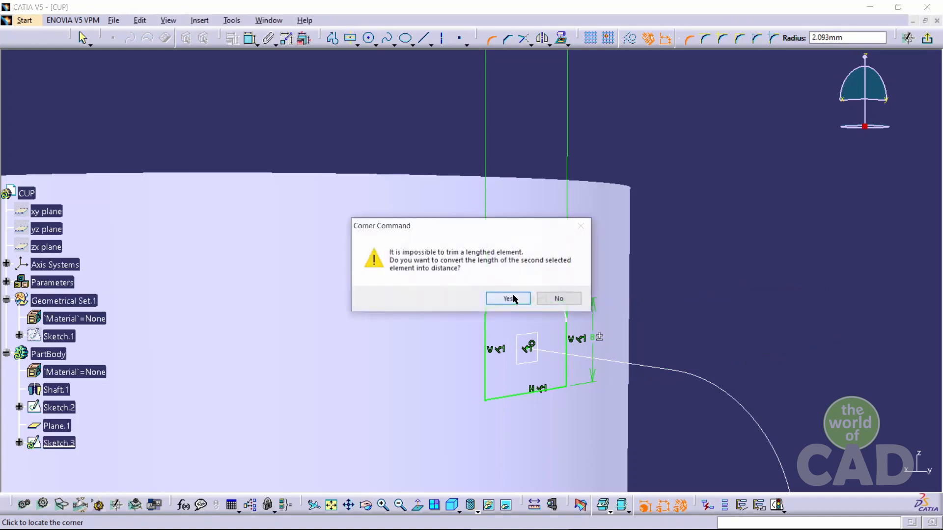
click(514, 297)
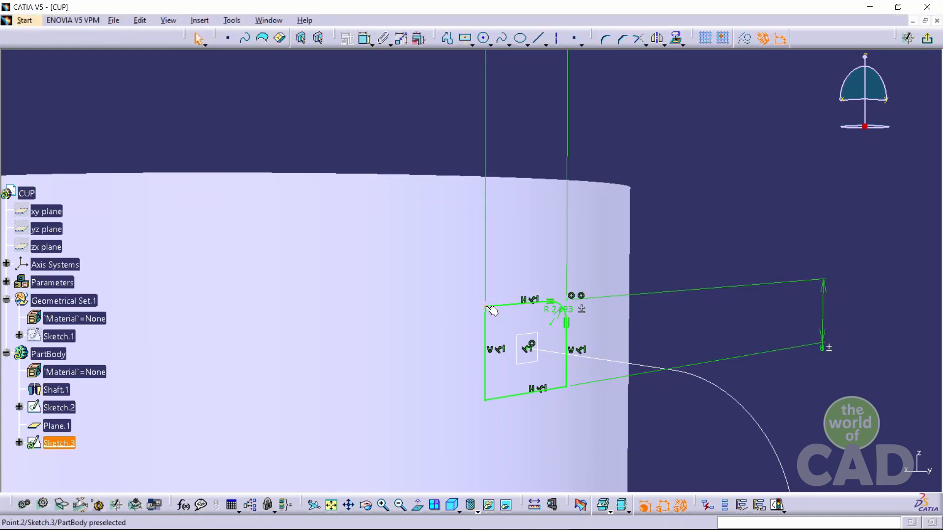
Round the rectangle's top-left and bottom-left corners with the Corner tool
click(606, 41)
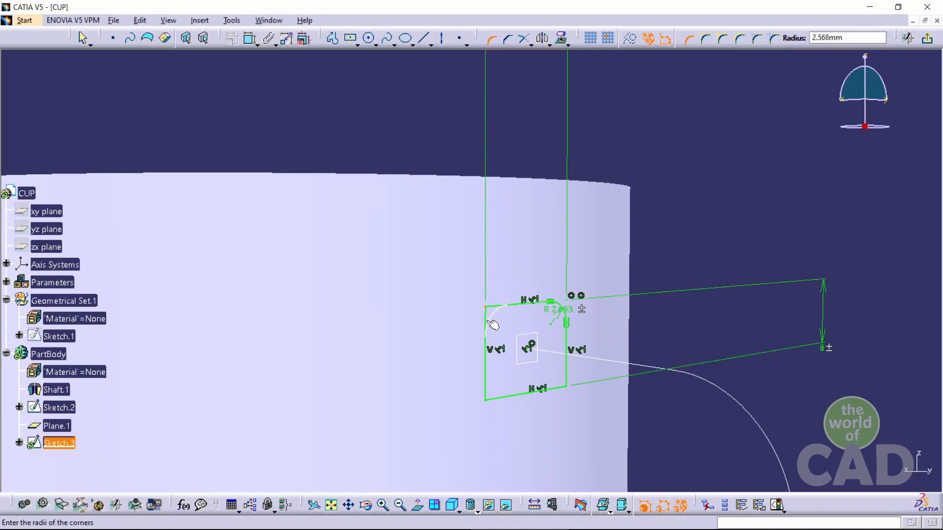
click(499, 326)
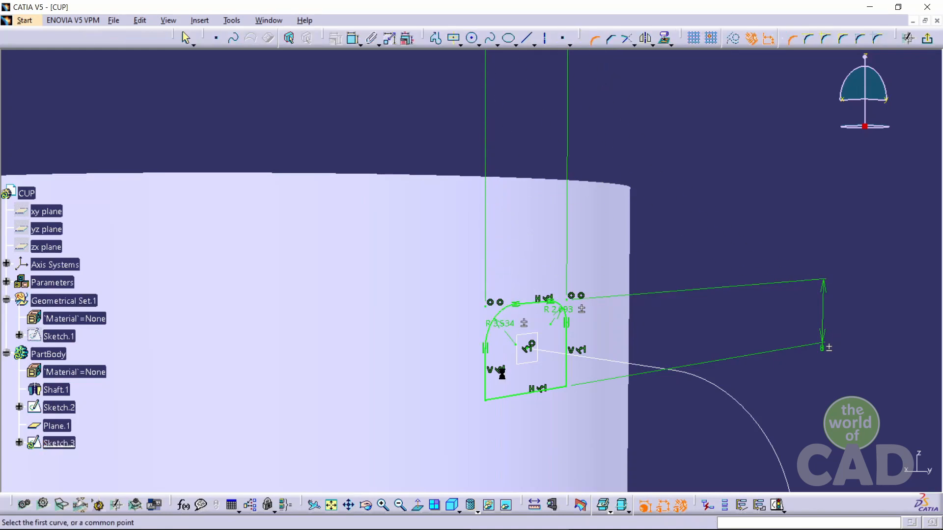
click(484, 404)
click(501, 399)
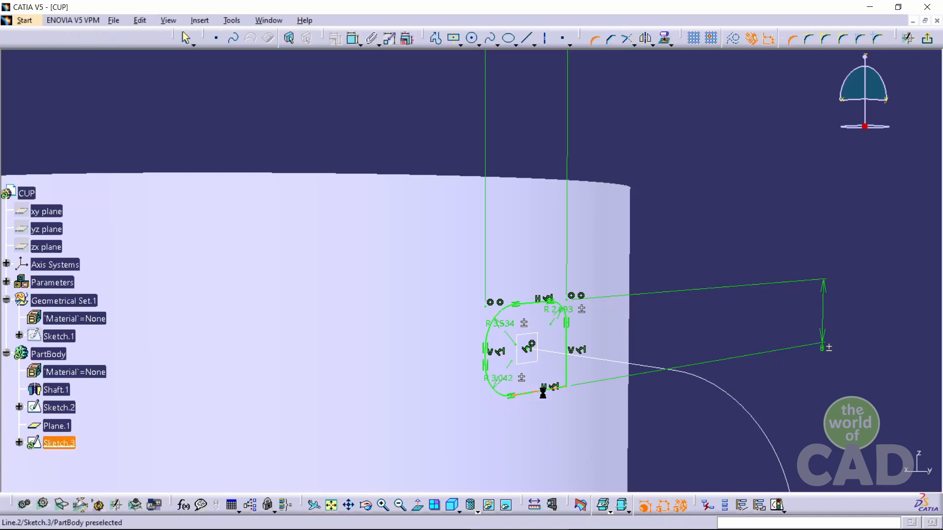
Round the rectangle's bottom-right corner with the Corner tool
click(566, 387)
click(565, 386)
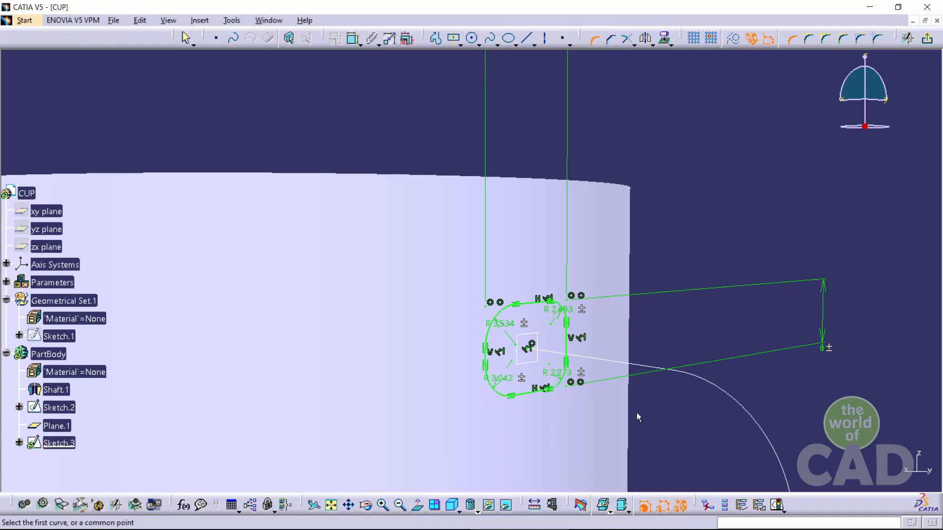
middle_drag(637, 412, 574, 383)
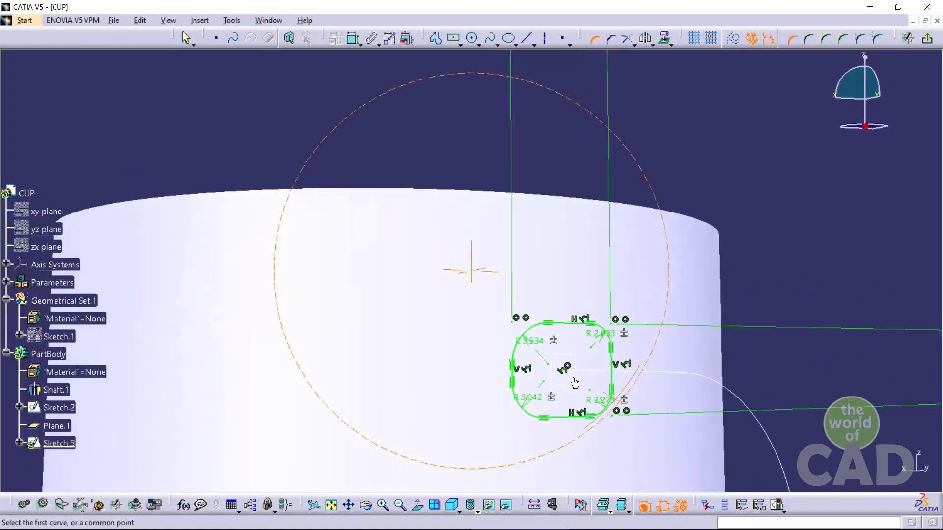
Set the radii of the rectangle's top-right and top-left corners to 3.5 mm
double_click(598, 335)
text(3.5)
key(Return)
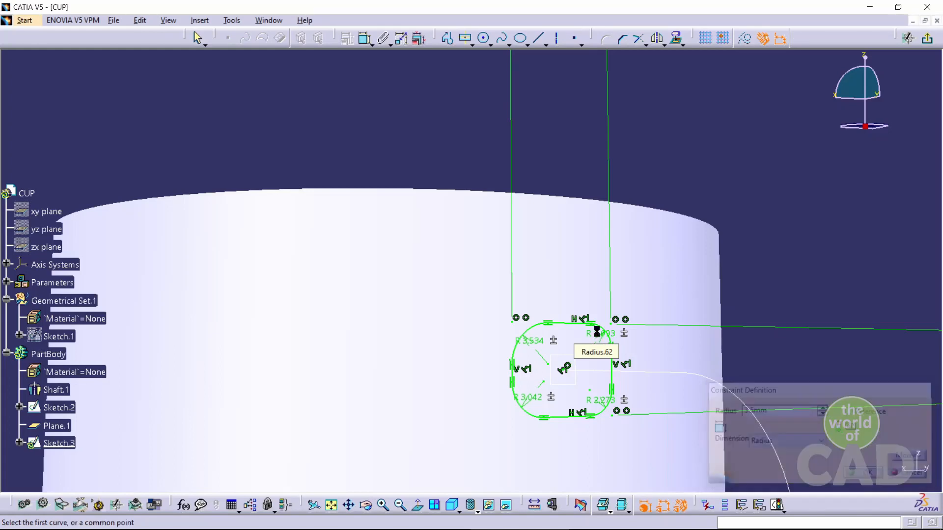
double_click(535, 346)
text(3.5)
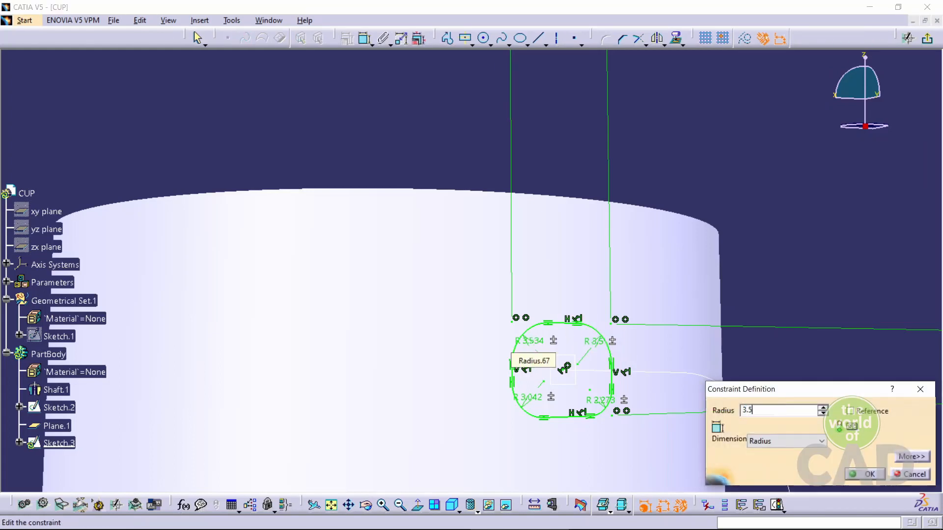
key(Return)
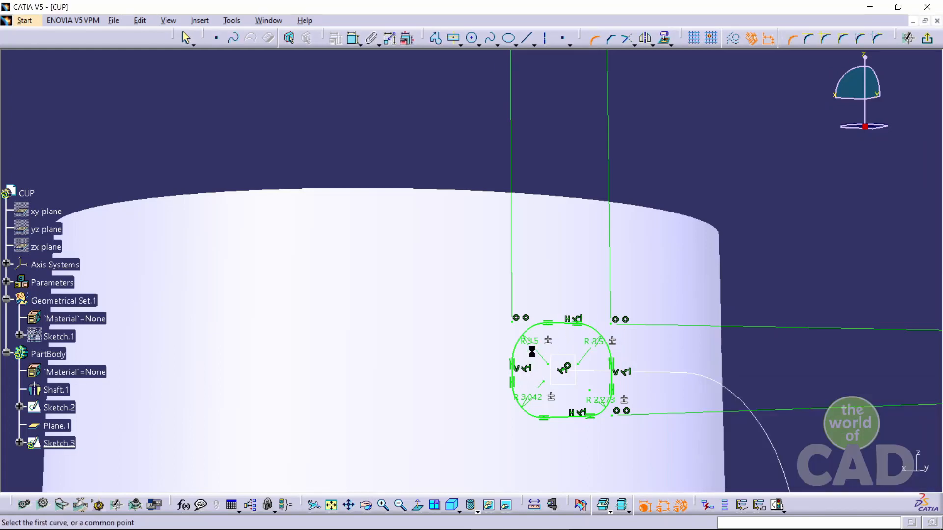
Set the radii of the rectangle's bottom-left and bottom-right corners to 3.5 mm
double_click(529, 398)
text(3.5)
key(Return)
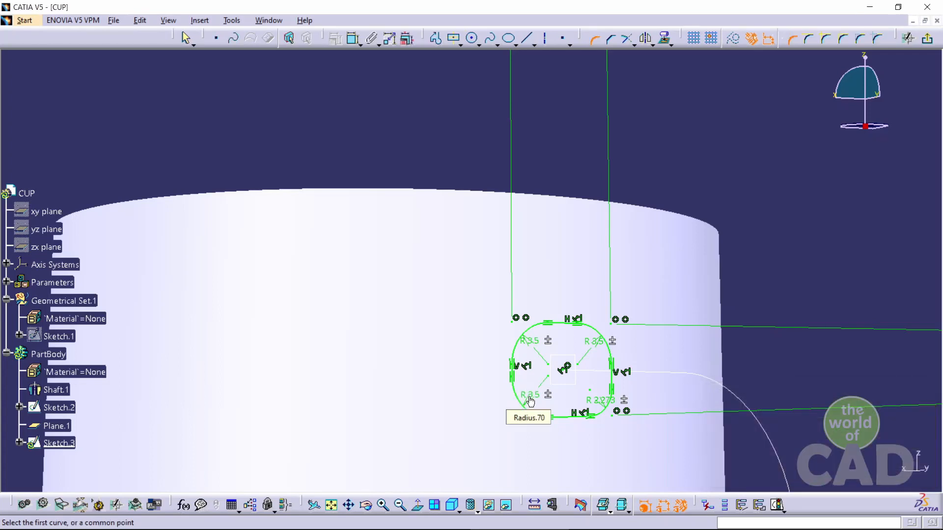
double_click(597, 402)
text(3.)
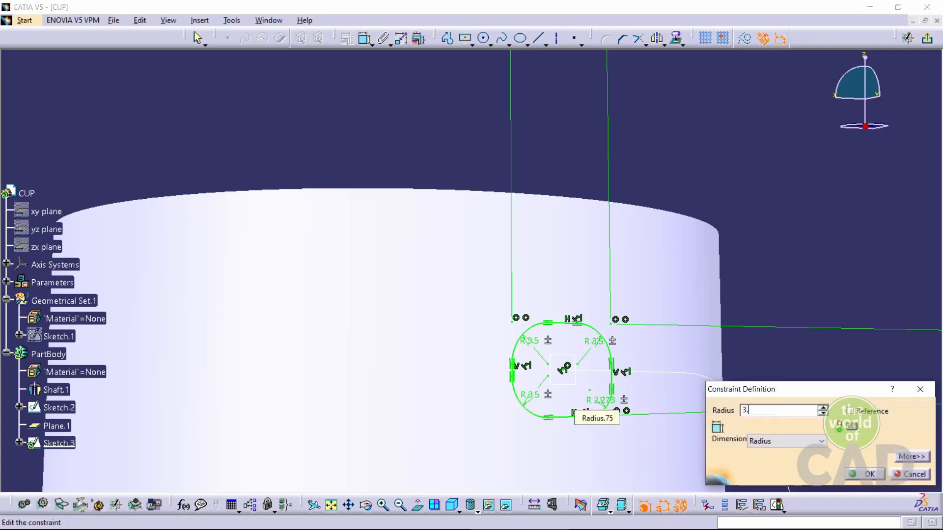
text(5)
key(Return)
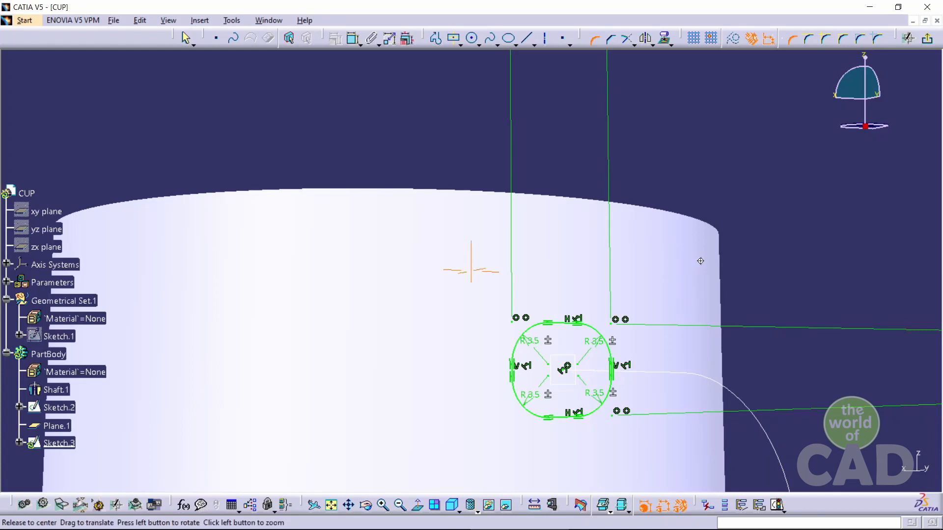
Exit the cross-section sketch
middle_drag(700, 261, 726, 378)
middle_drag(610, 260, 749, 291)
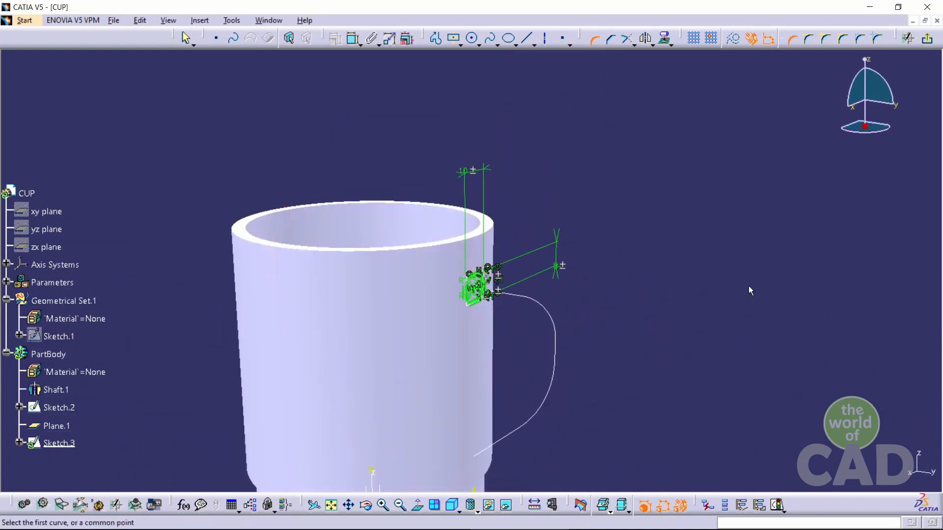
click(926, 39)
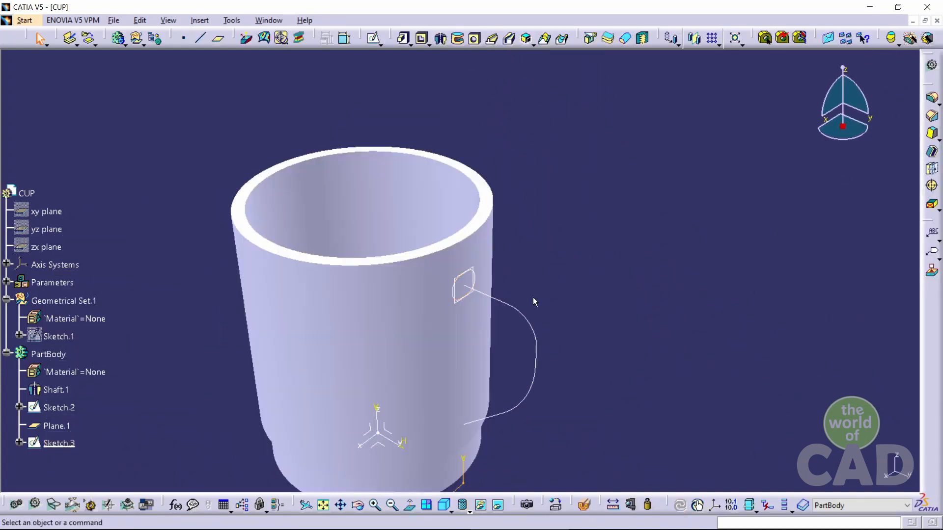
Hide Plane.1
right_click(51, 427)
click(86, 212)
middle_drag(427, 385, 446, 328)
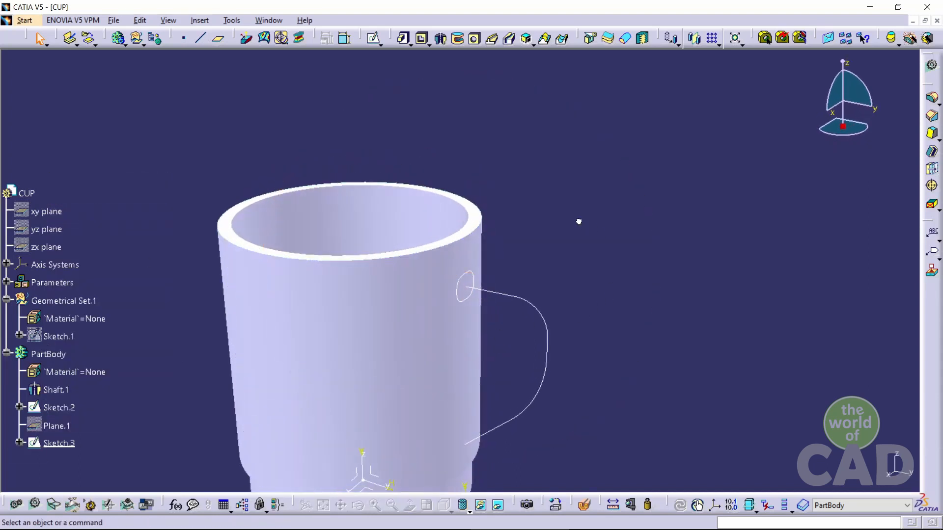
Create a Rib sweeping Sketch.3 along Sketch.2 with the rib's ends merged
click(493, 40)
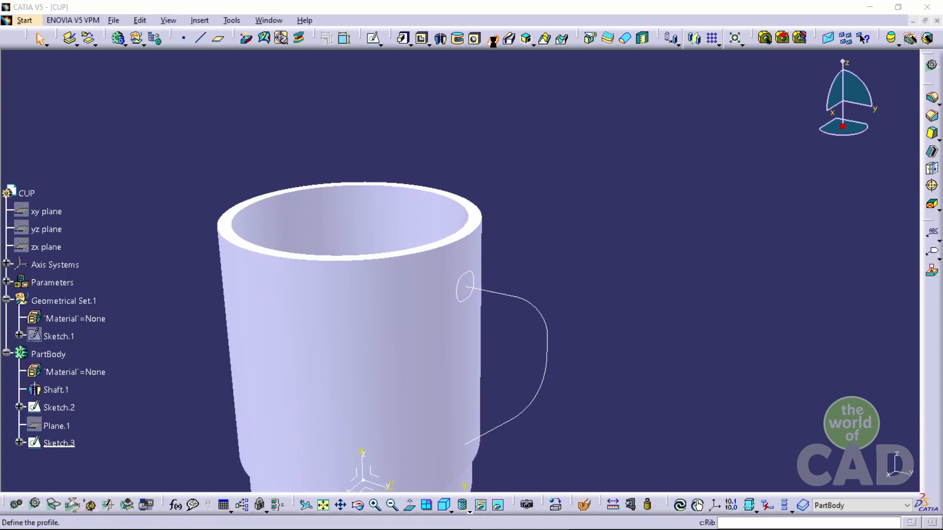
click(475, 273)
click(520, 300)
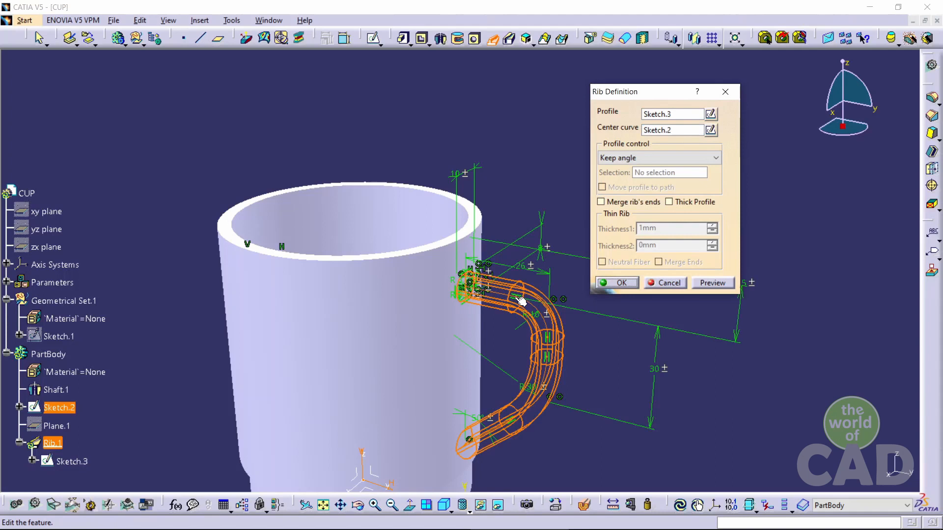
click(600, 202)
middle_drag(472, 461, 595, 225)
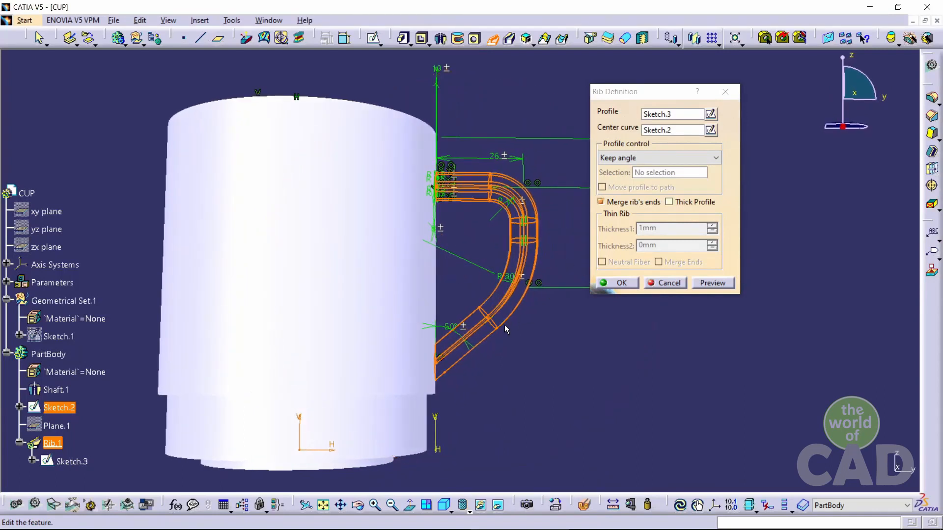
middle_drag(469, 357, 587, 263)
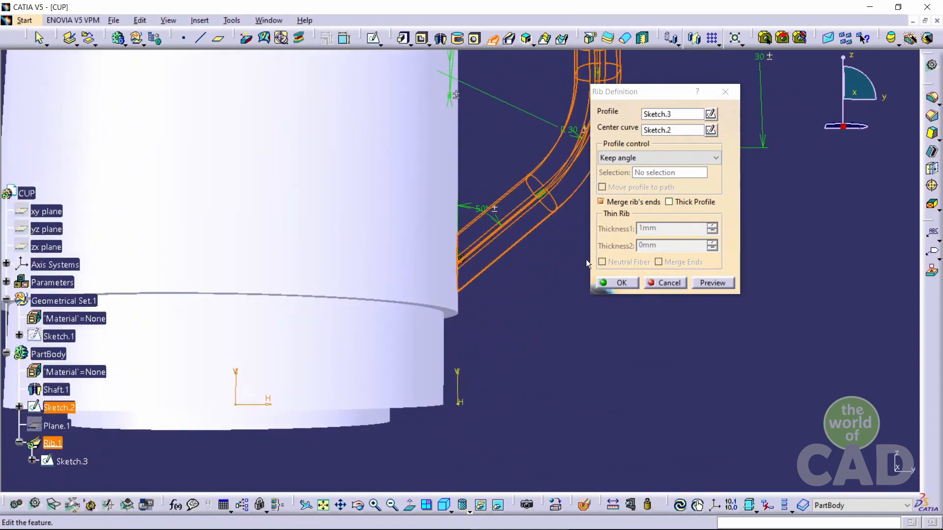
click(601, 201)
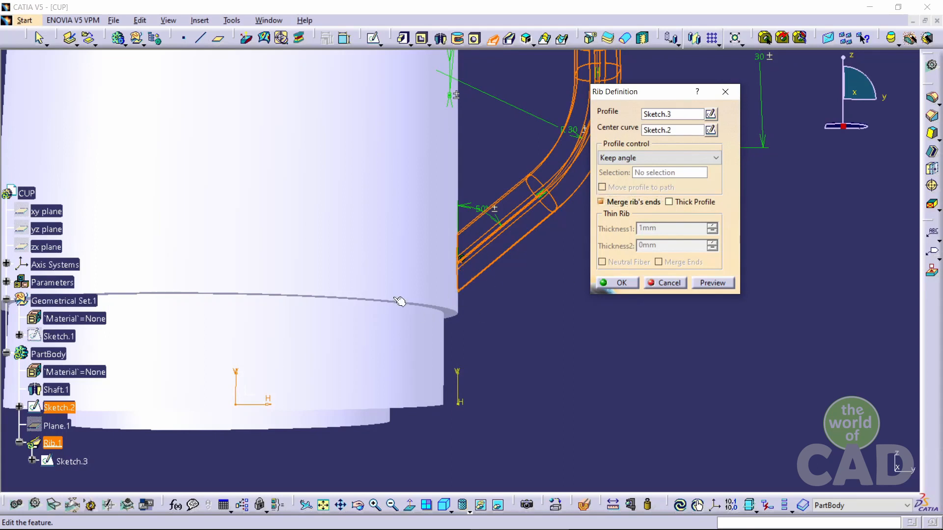
middle_drag(448, 202, 507, 425)
middle_drag(509, 322, 503, 373)
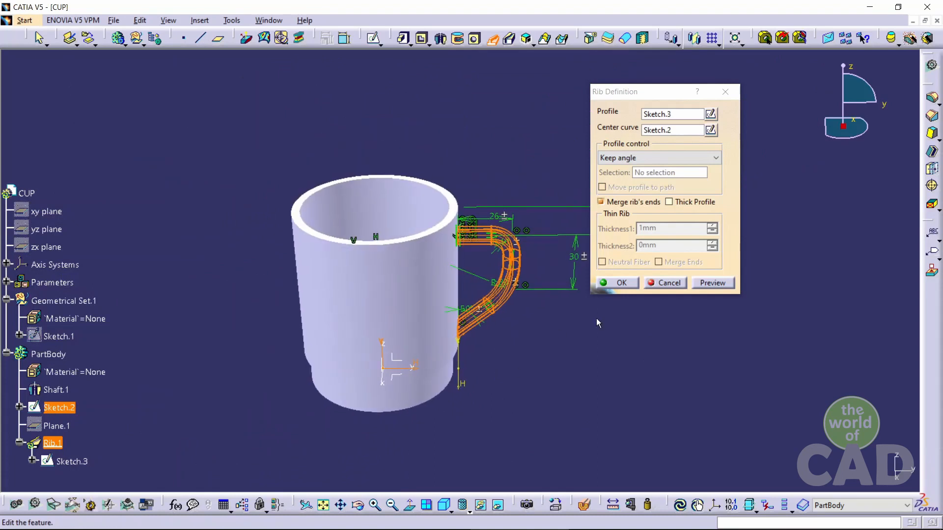
click(631, 283)
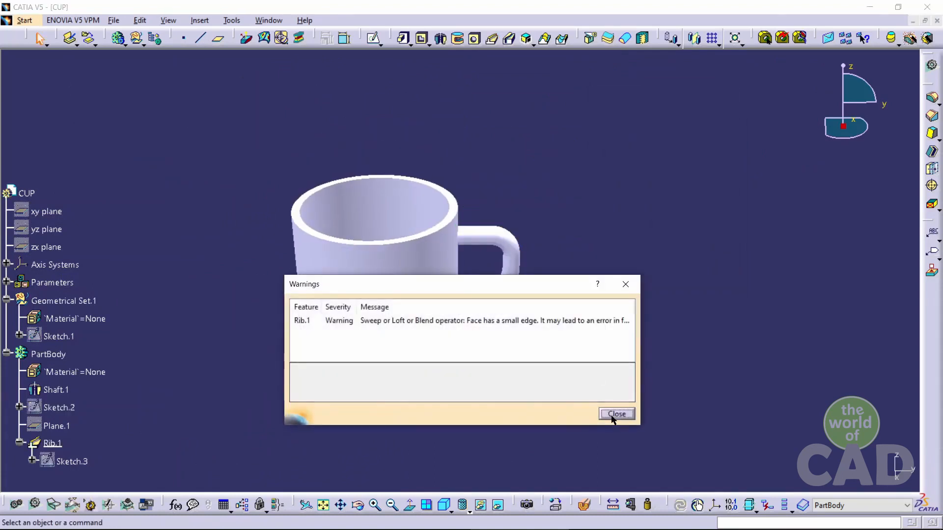
click(612, 413)
Insert a new body into the part
middle_drag(550, 415, 401, 382)
scroll(218, 335, down, 3)
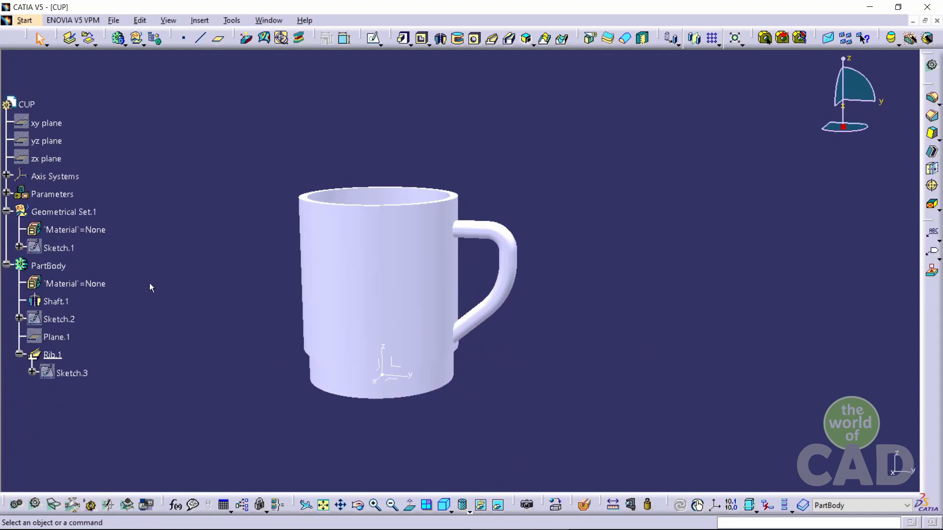
mouse_move(224, 408)
middle_down()
mouse_move(450, 240)
mouse_move(271, 339)
middle_up()
click(6, 265)
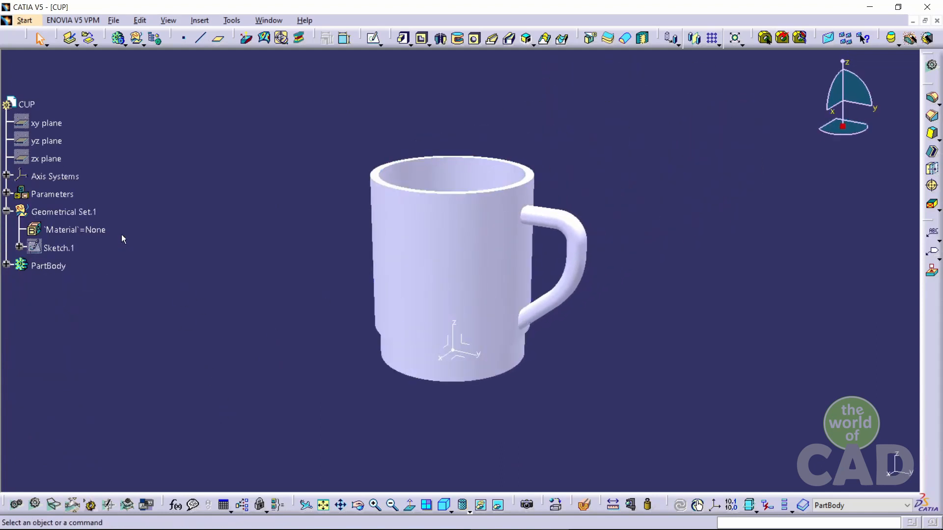
click(126, 44)
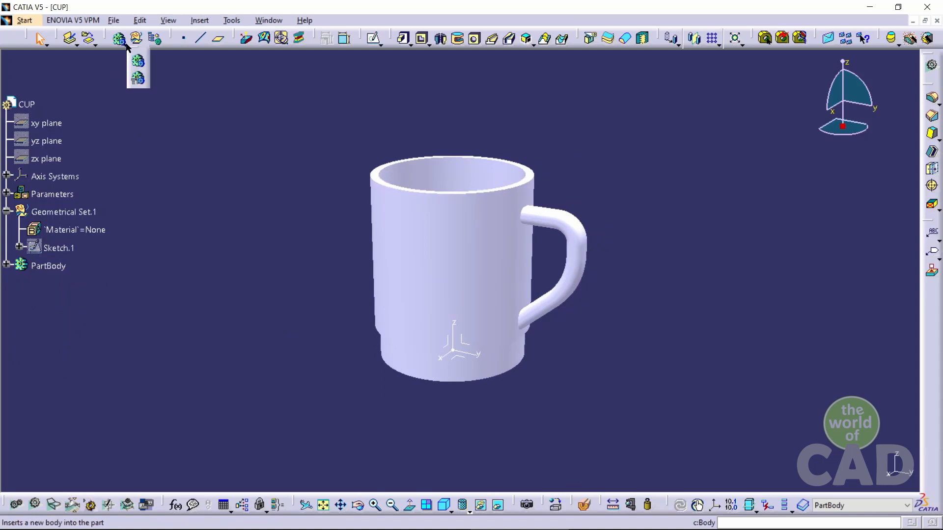
click(139, 63)
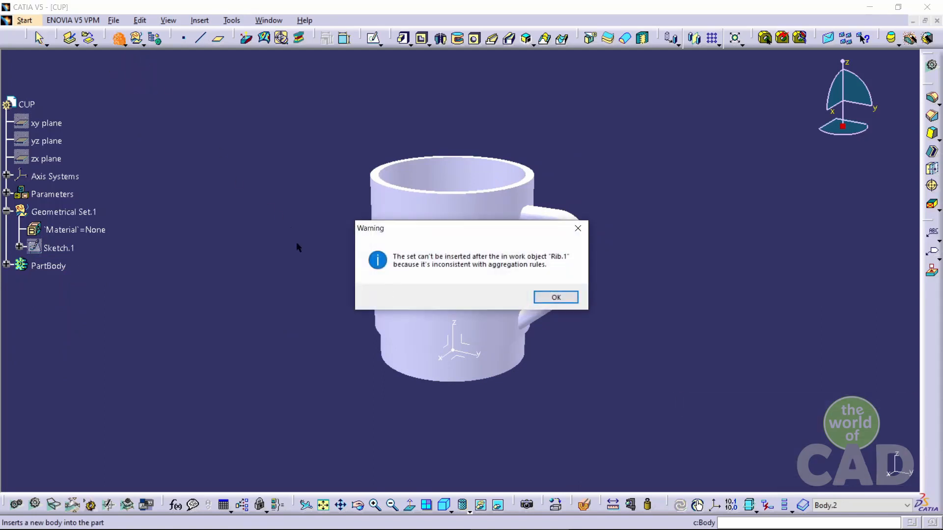
click(552, 301)
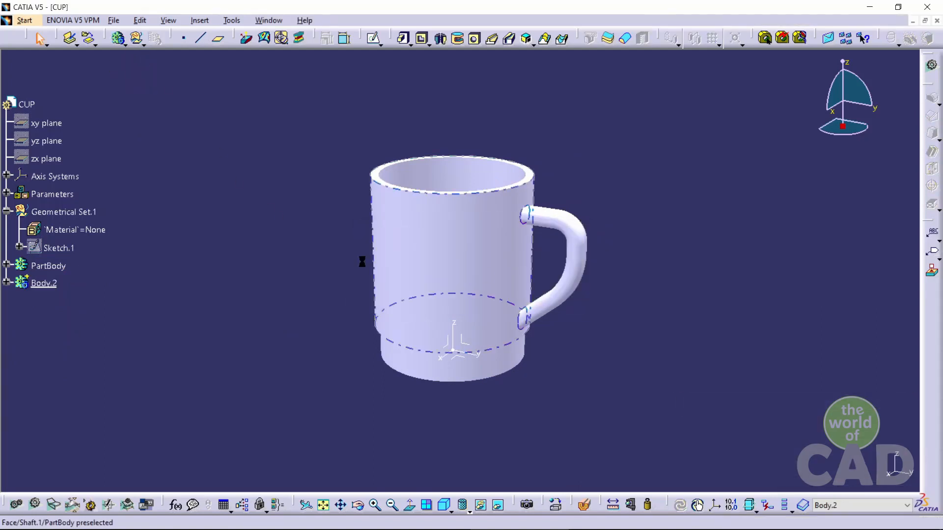
Define Body.2 as the in-work object
click(7, 283)
right_click(40, 283)
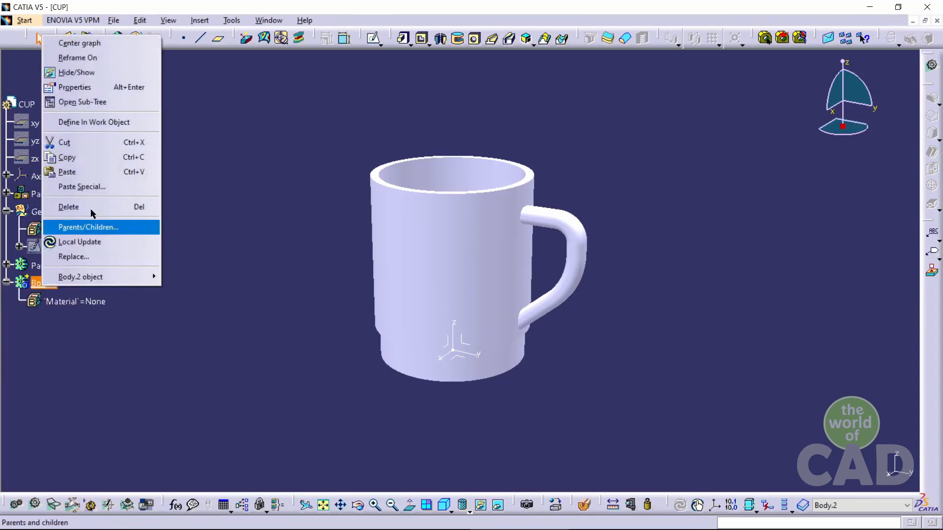
click(120, 124)
Start a new sketch on the cup's top rim face
middle_drag(274, 273, 428, 140)
click(429, 141)
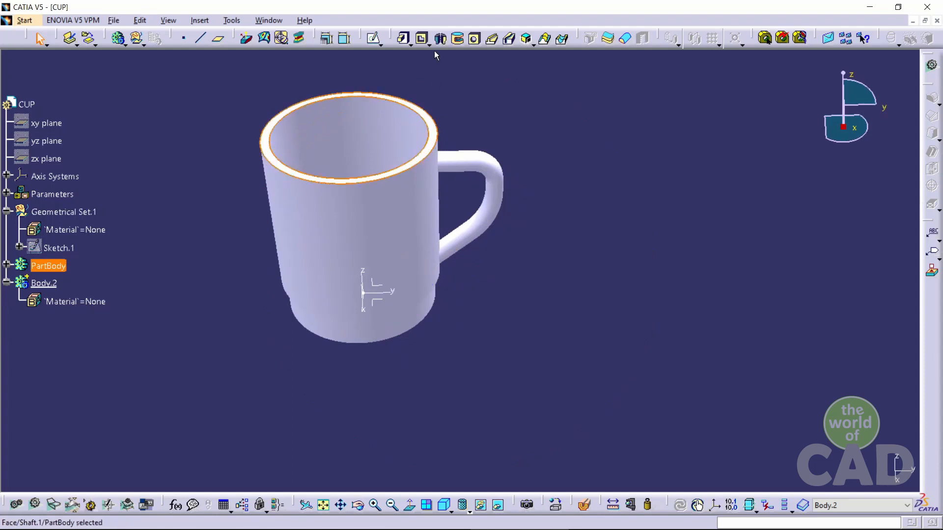
click(373, 38)
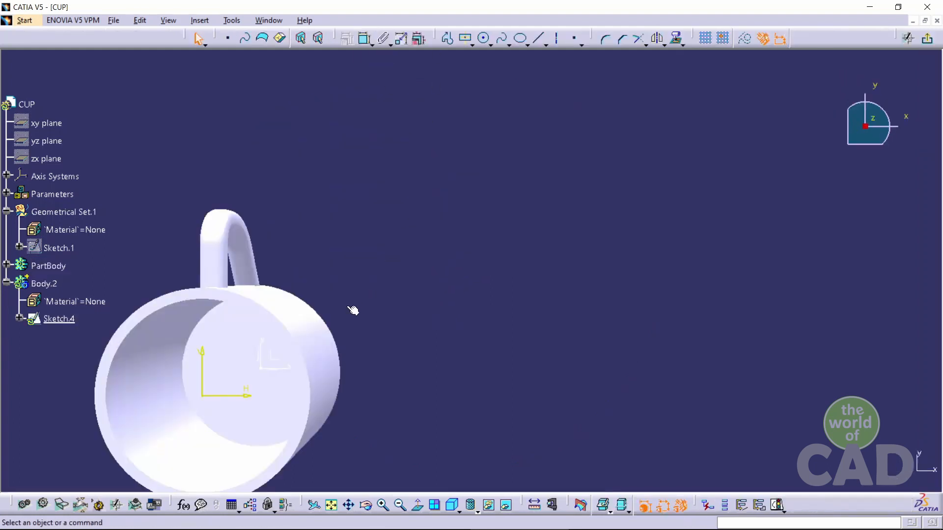
Project the cup's top rim edges into the sketch and exit the sketcher
middle_drag(353, 310, 578, 214)
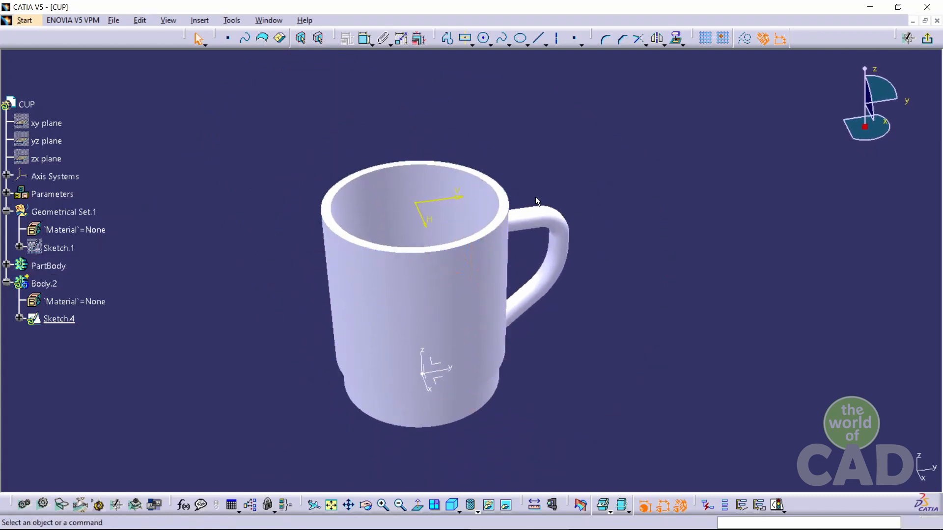
click(495, 229)
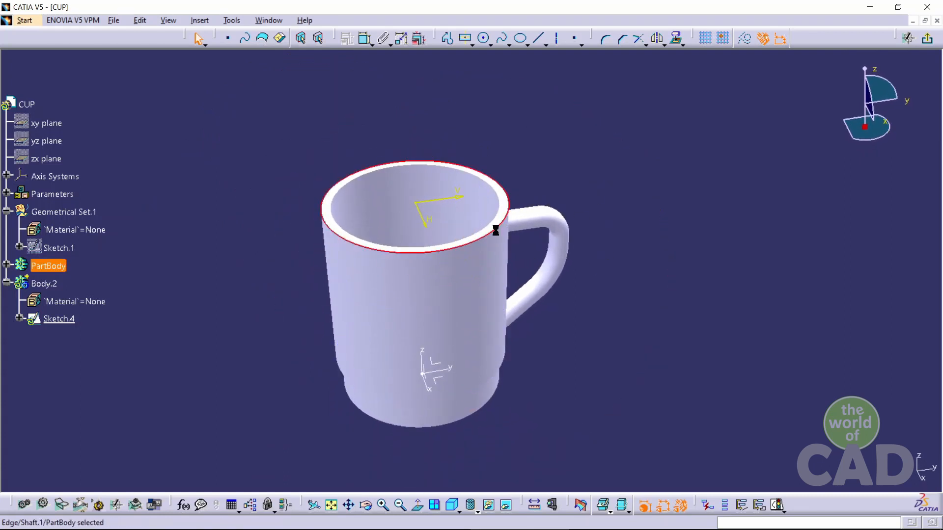
click(683, 45)
click(693, 63)
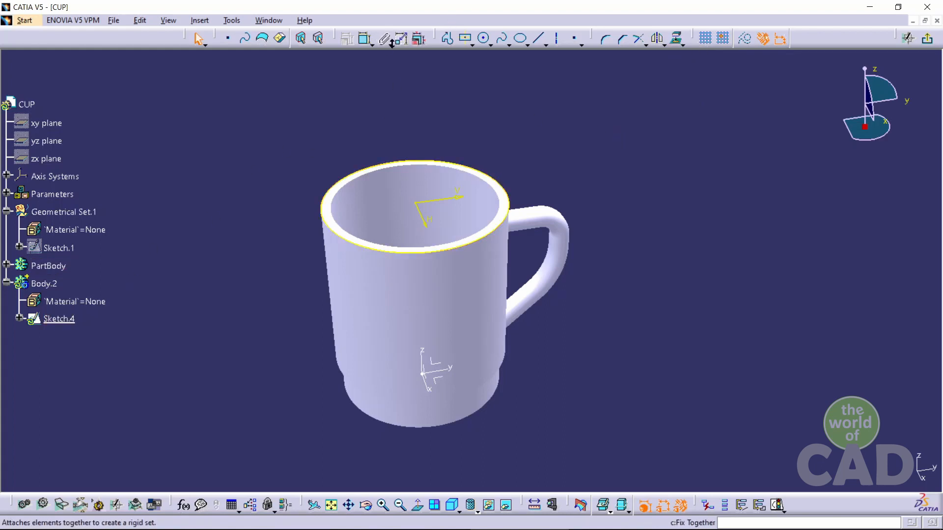
click(926, 38)
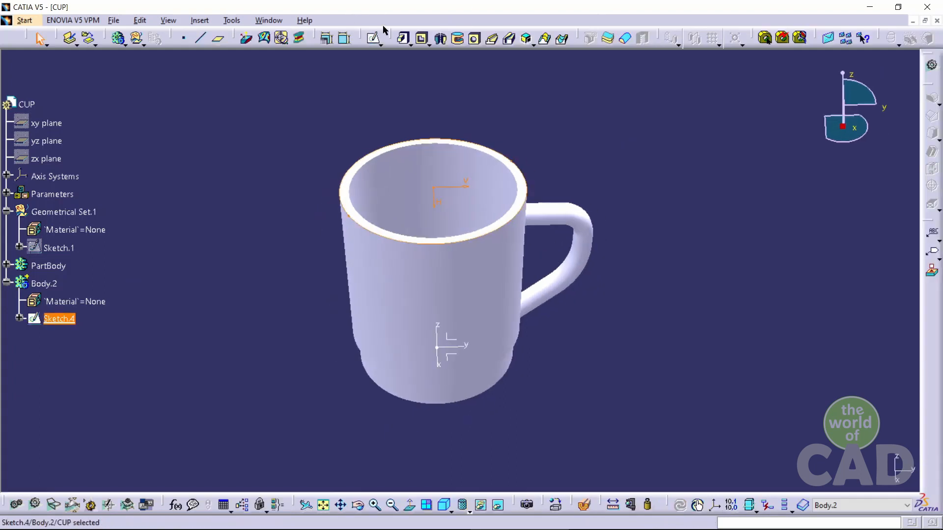
Pad the rim sketch as a thick pad with a length of 76 mm
click(403, 37)
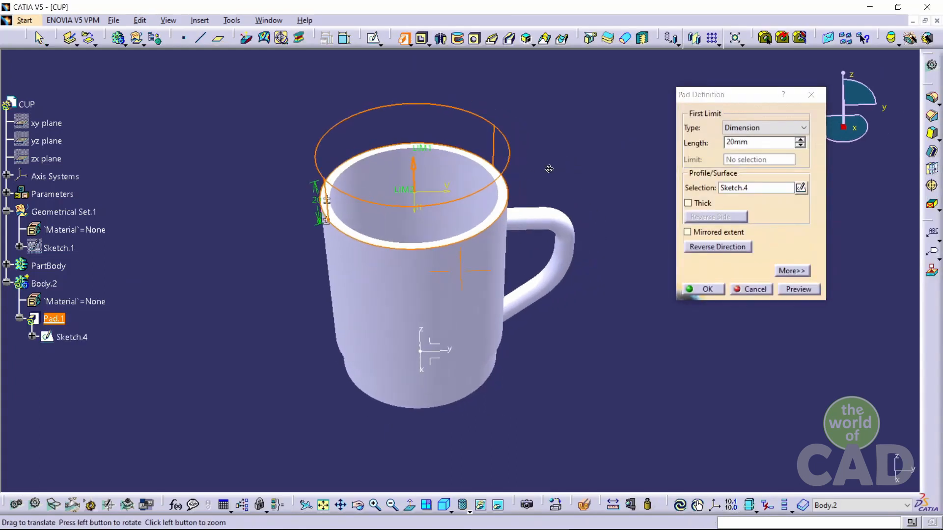
middle_drag(549, 168, 511, 195)
click(688, 203)
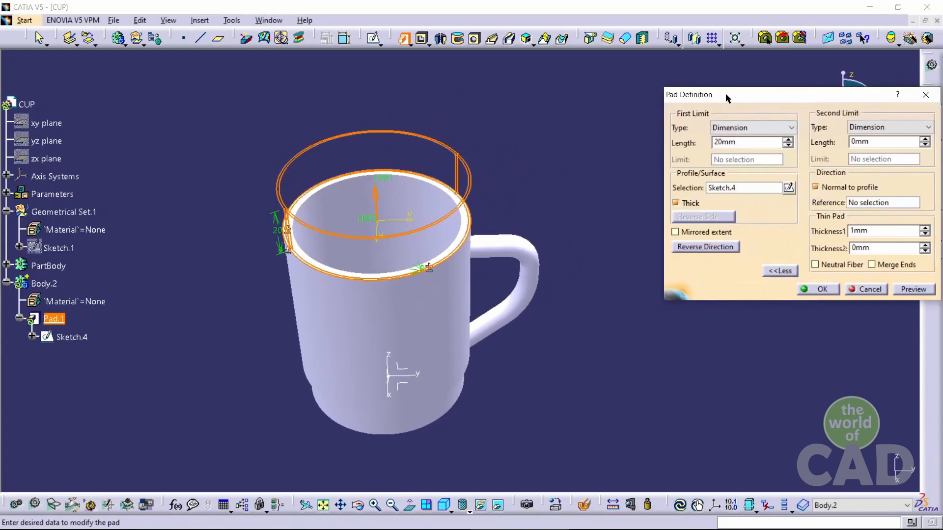
drag(727, 98, 623, 73)
drag(646, 118, 570, 119)
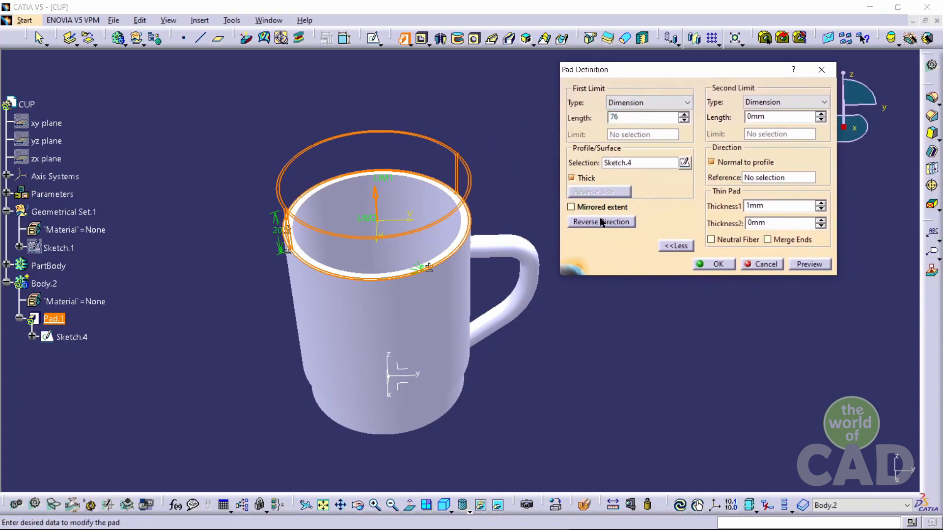
key(Return)
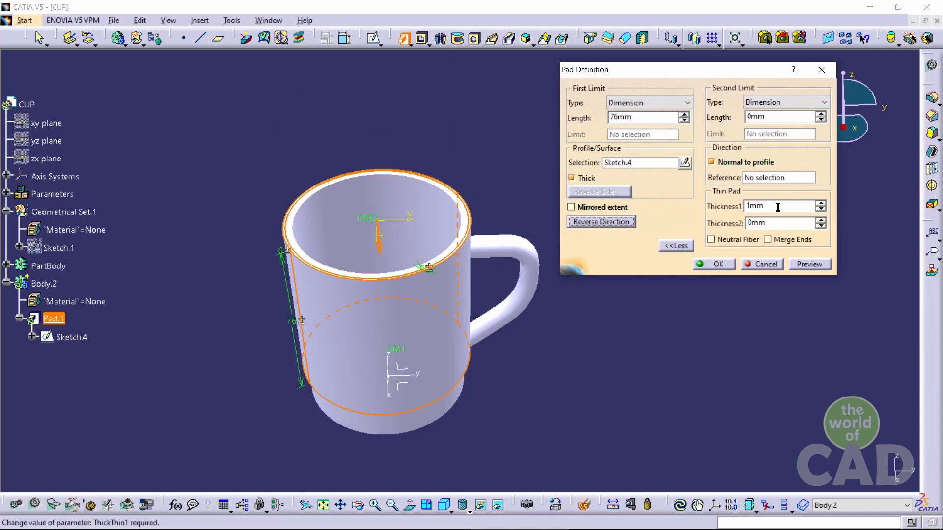
Set the thin pad thicknesses to 0 mm and 2 mm, preview and confirm the pad
double_click(756, 223)
text(2)
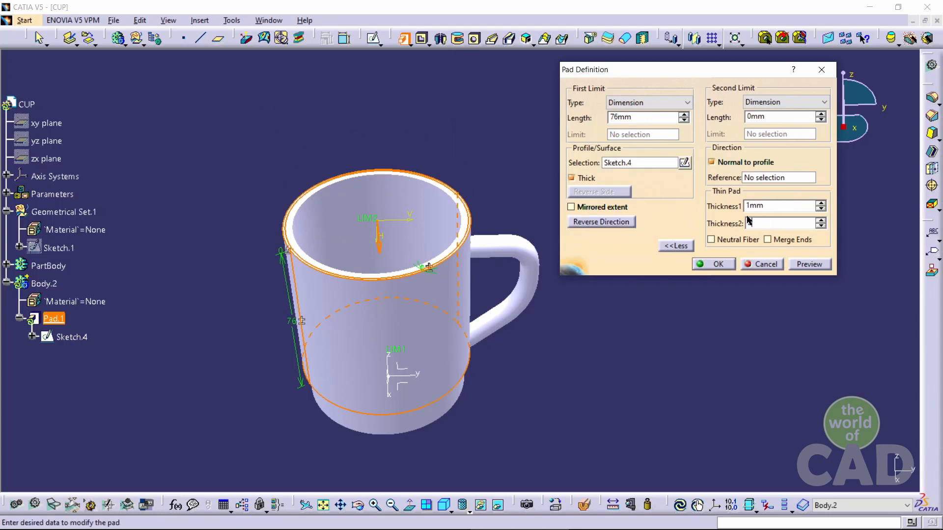
click(771, 204)
key(Return)
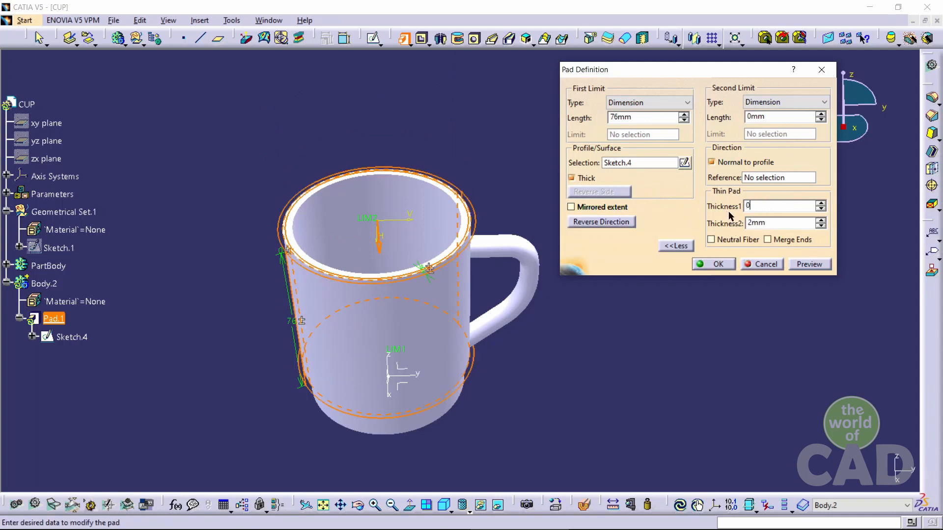
text(0)
click(804, 265)
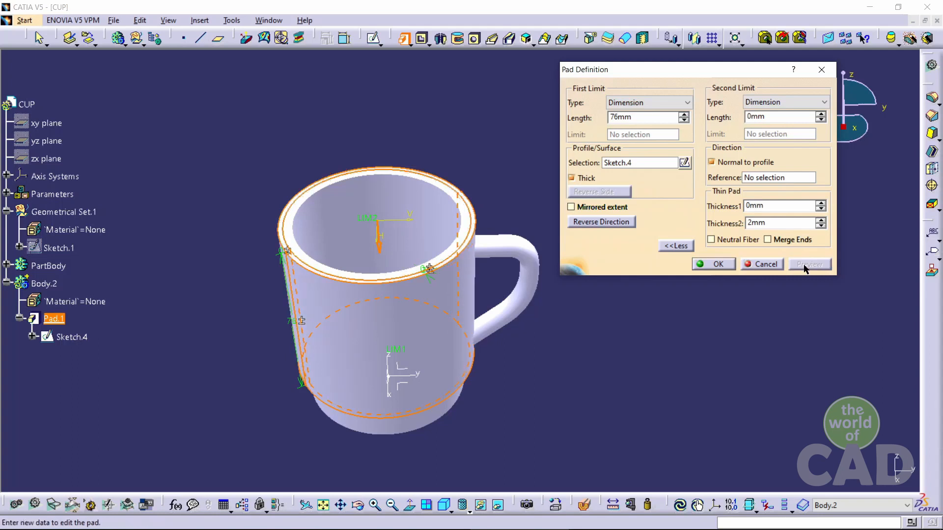
click(717, 264)
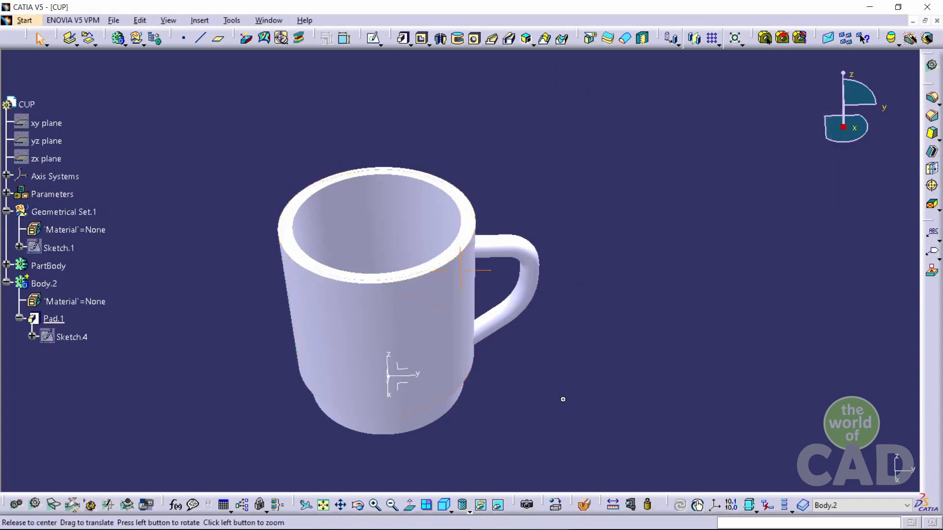
Fillet the pad's top and bottom edges with a 2 mm edge fillet
middle_drag(561, 398, 587, 323)
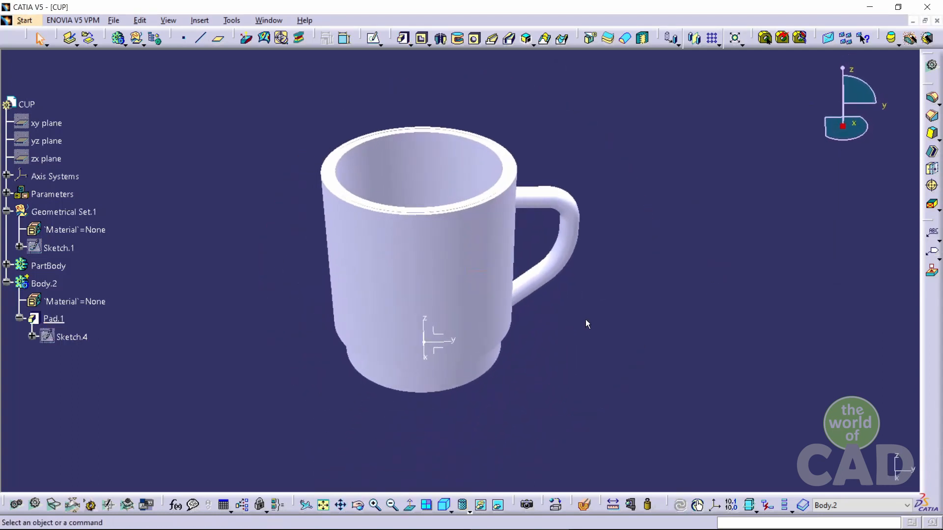
click(936, 102)
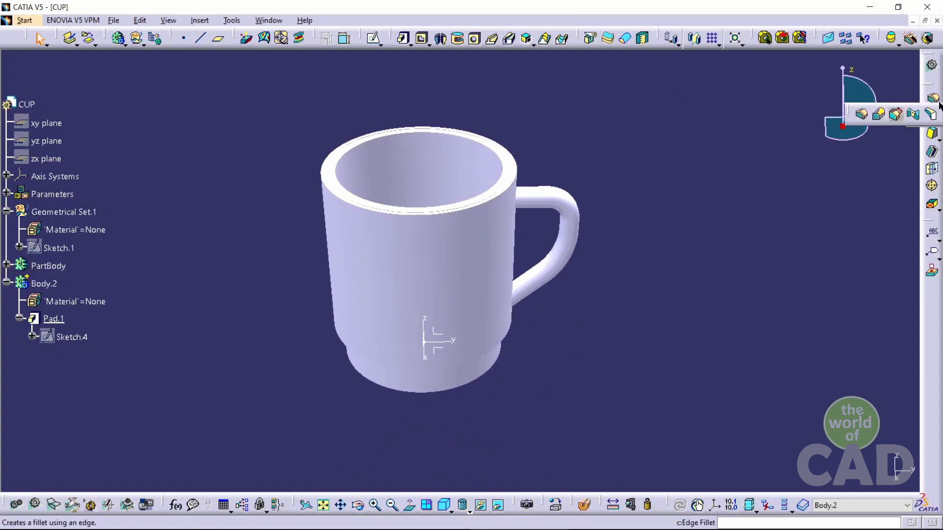
click(863, 115)
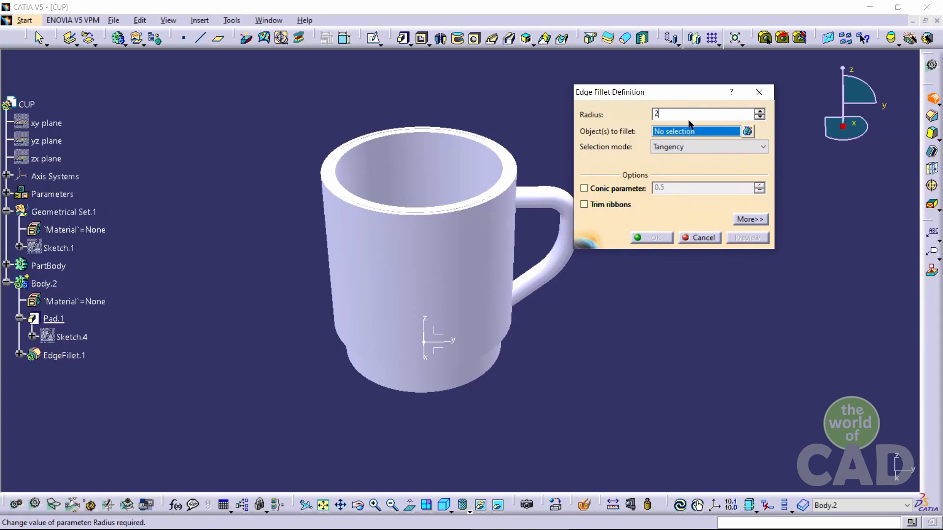
click(486, 202)
middle_drag(489, 408, 507, 226)
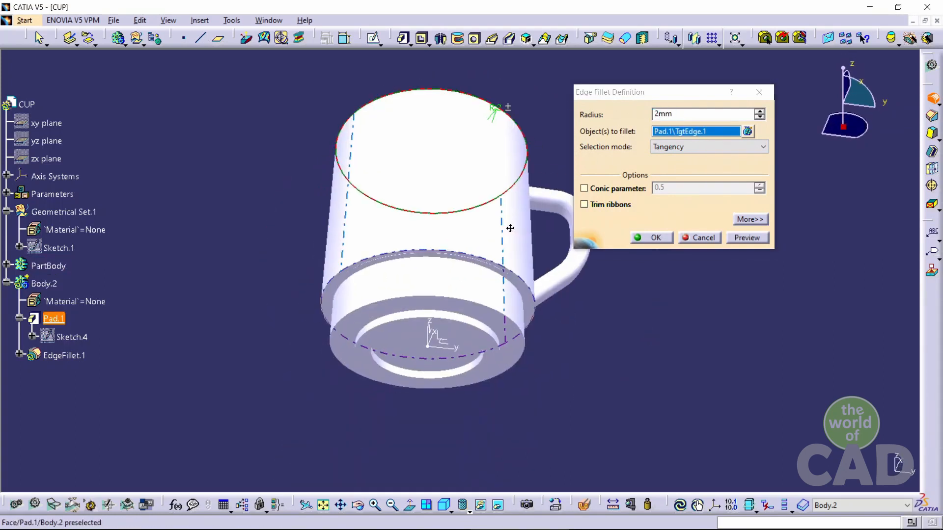
click(530, 284)
click(746, 237)
click(655, 237)
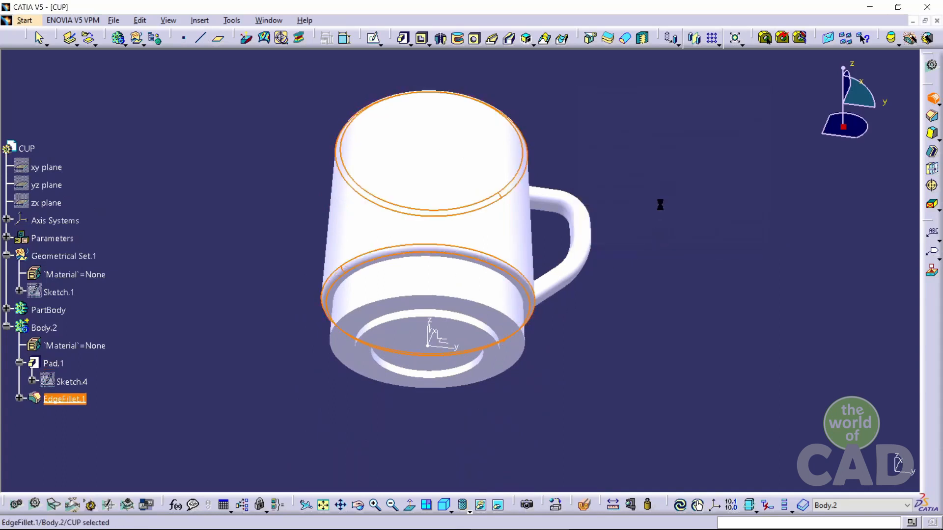
Define PartBody as the in-work object
middle_drag(656, 155, 589, 274)
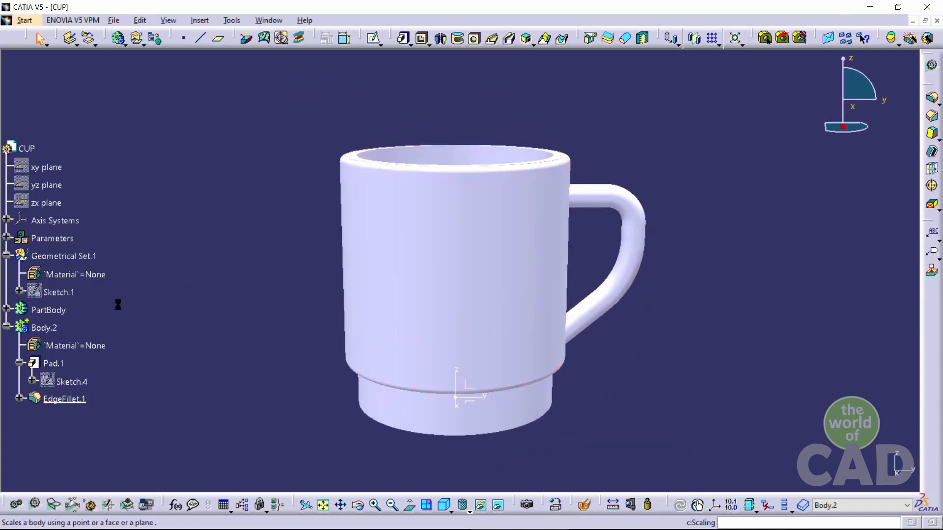
right_click(48, 310)
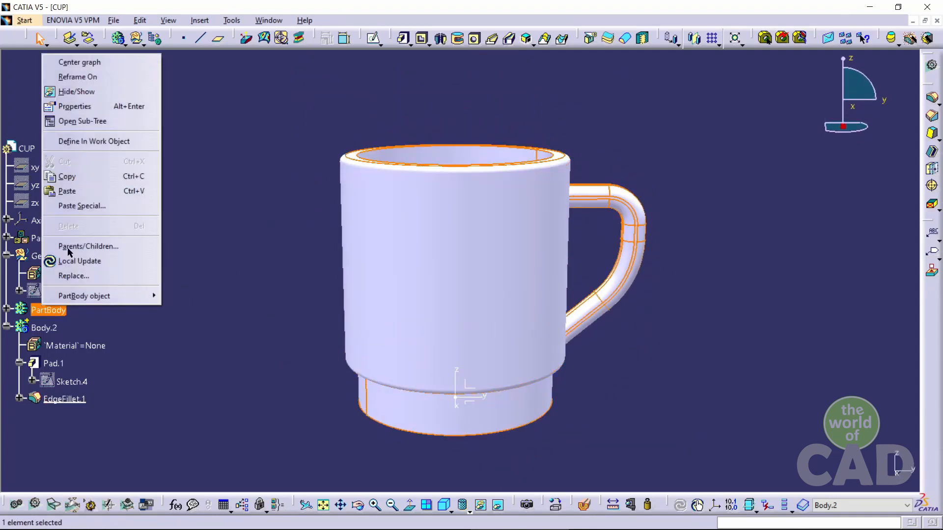
click(91, 142)
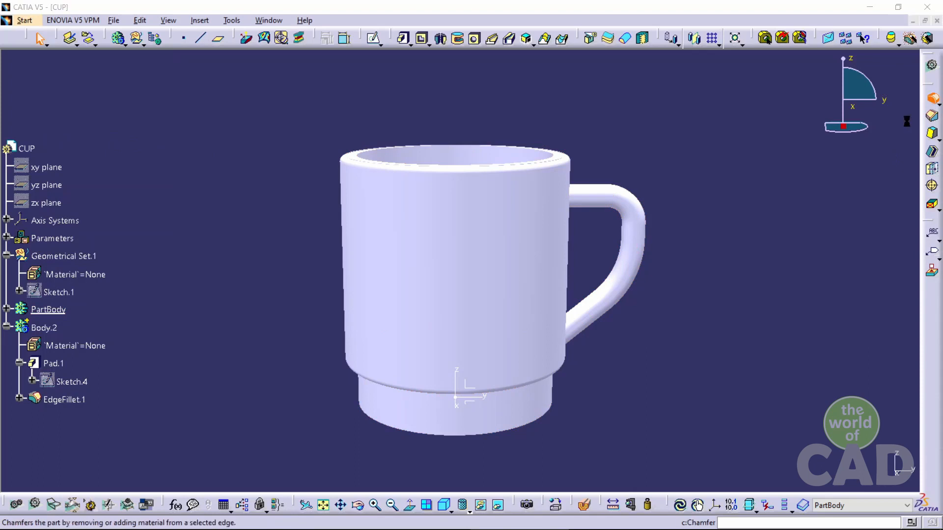
Apply a 2 mm edge fillet to three circular edges at the cup's base
click(932, 101)
middle_drag(533, 461, 530, 223)
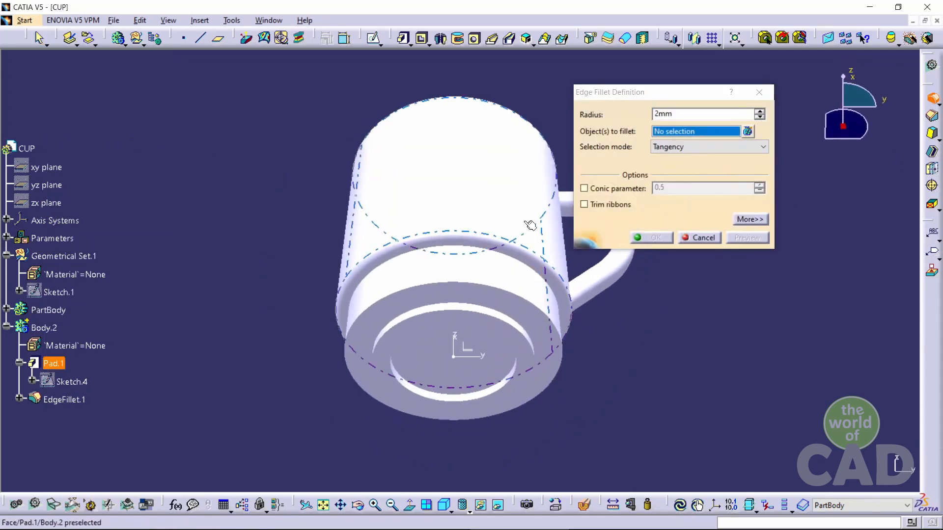
click(508, 314)
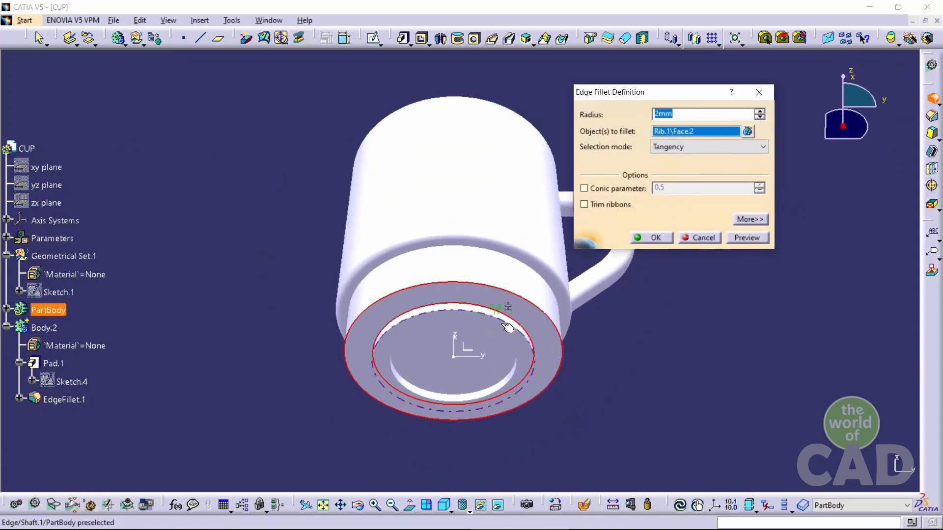
click(456, 405)
middle_drag(457, 405, 537, 266)
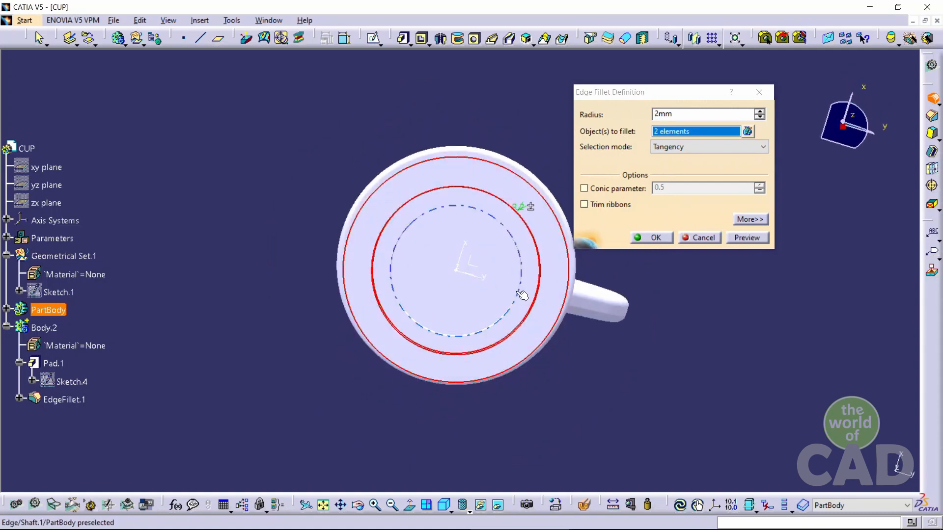
click(537, 267)
click(742, 237)
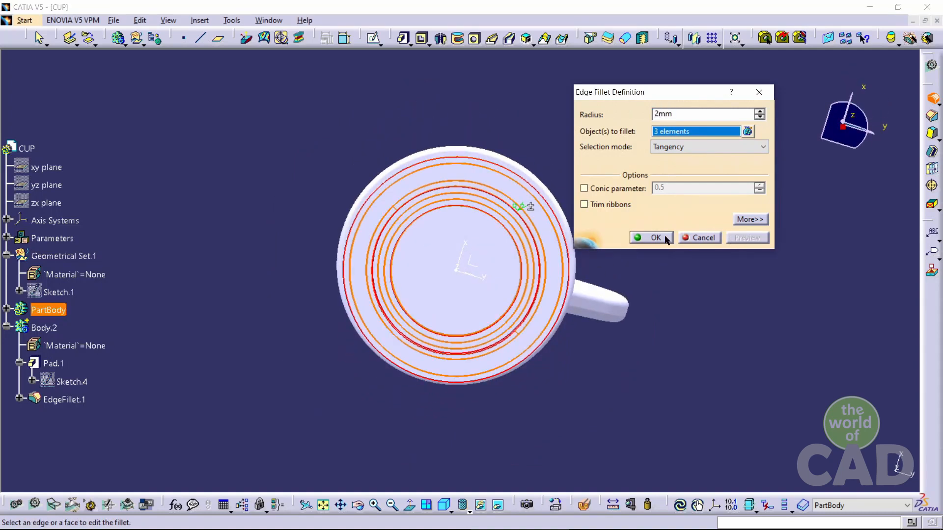
click(655, 237)
middle_drag(702, 107, 619, 301)
click(743, 231)
middle_drag(734, 201, 670, 219)
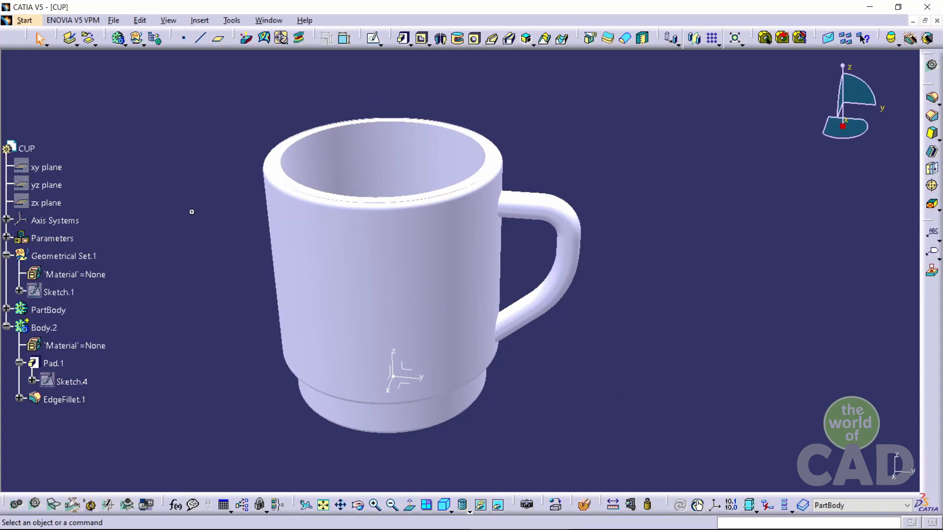
middle_drag(192, 212, 238, 227)
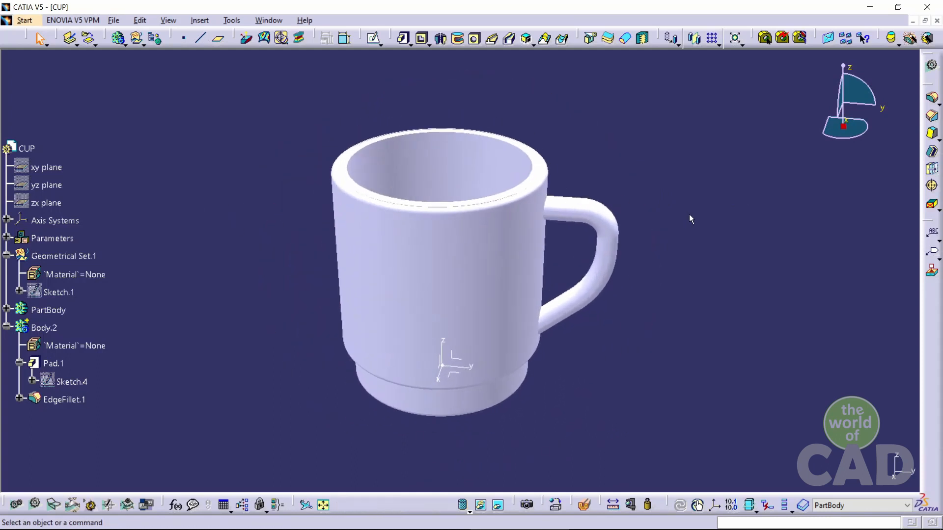
scroll(86, 309, down, 2)
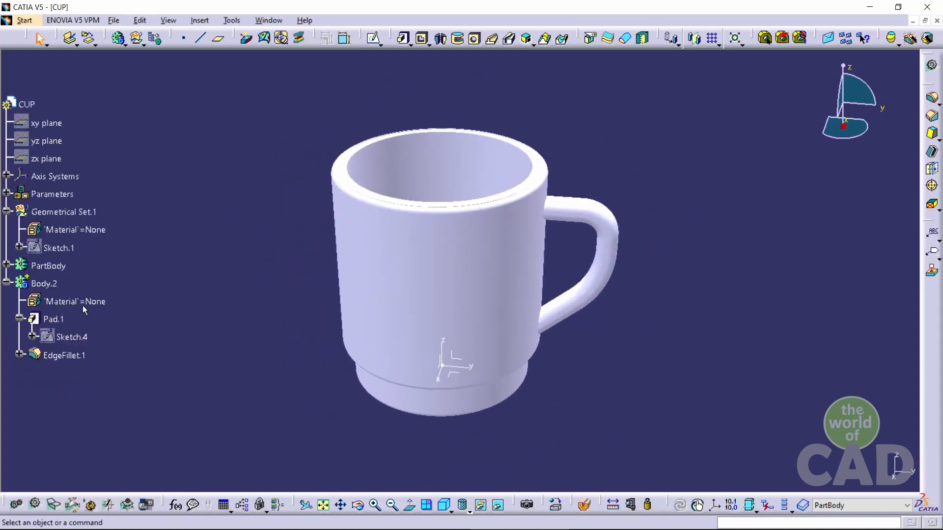
click(7, 281)
Apply the Plastic material from the Other category to PartBody
click(49, 265)
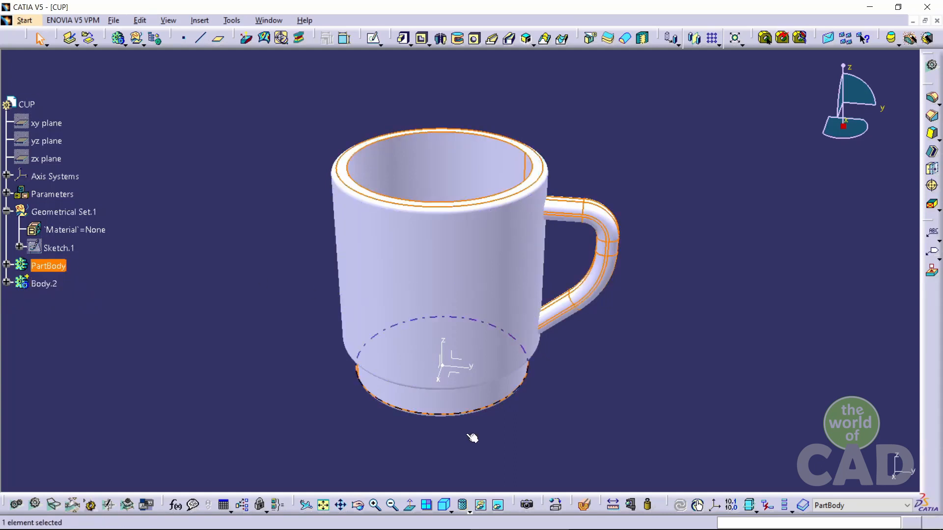
click(556, 504)
drag(599, 57, 668, 59)
click(681, 101)
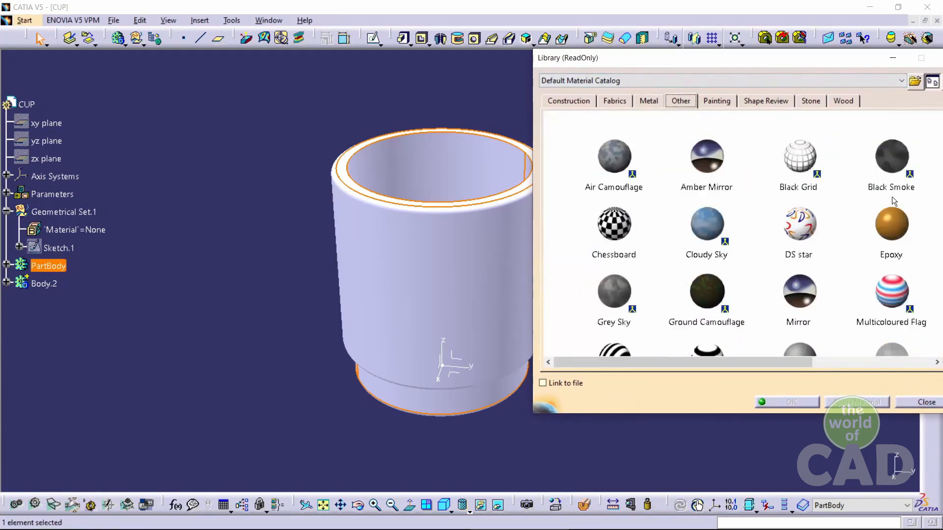
scroll(835, 187, down, 3)
click(881, 274)
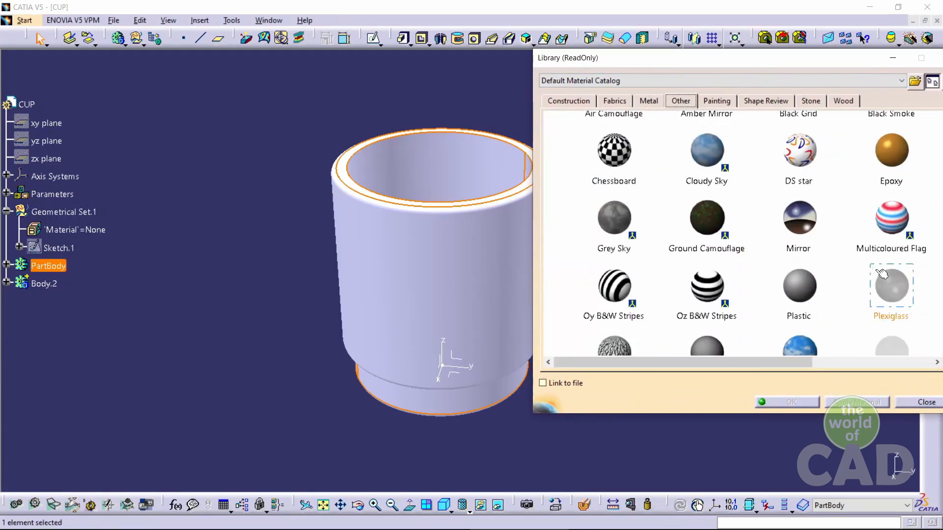
click(818, 290)
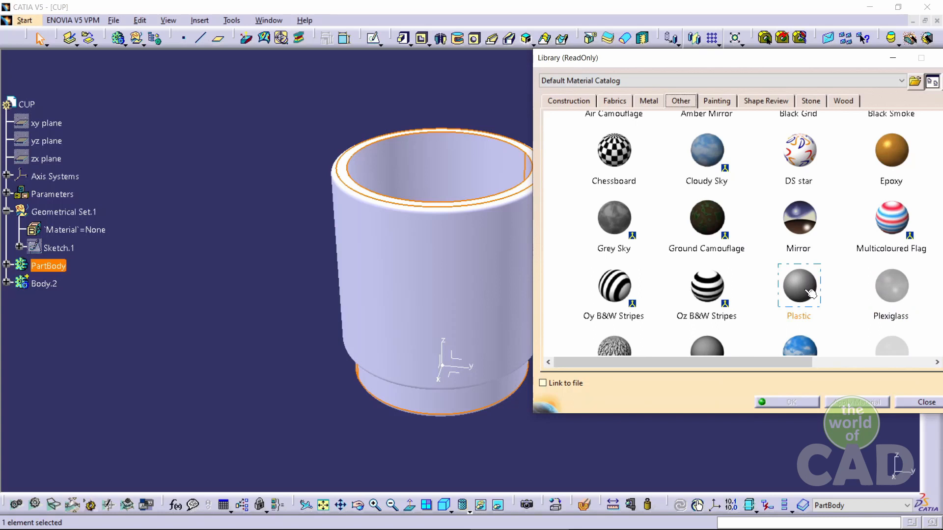
click(859, 402)
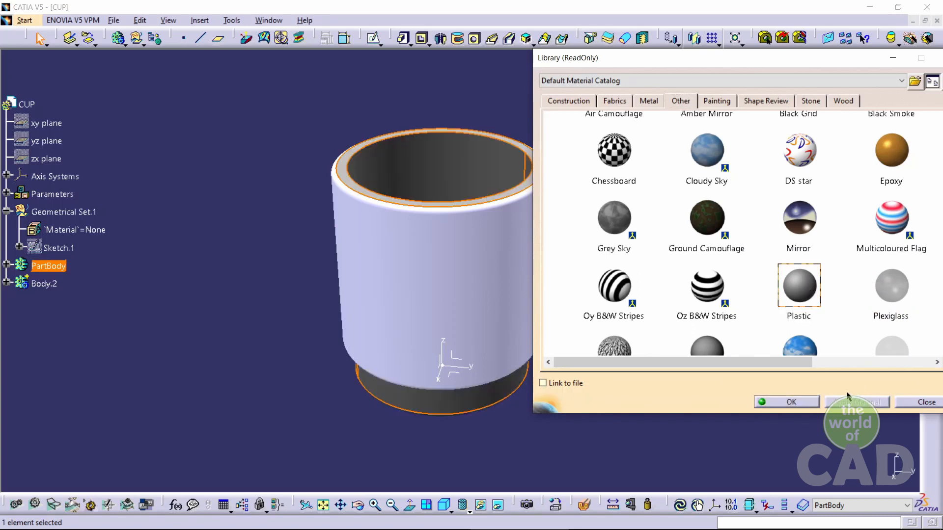
click(785, 402)
Apply the Plastic material to Body.2 and expand both bodies in the specification tree
click(46, 284)
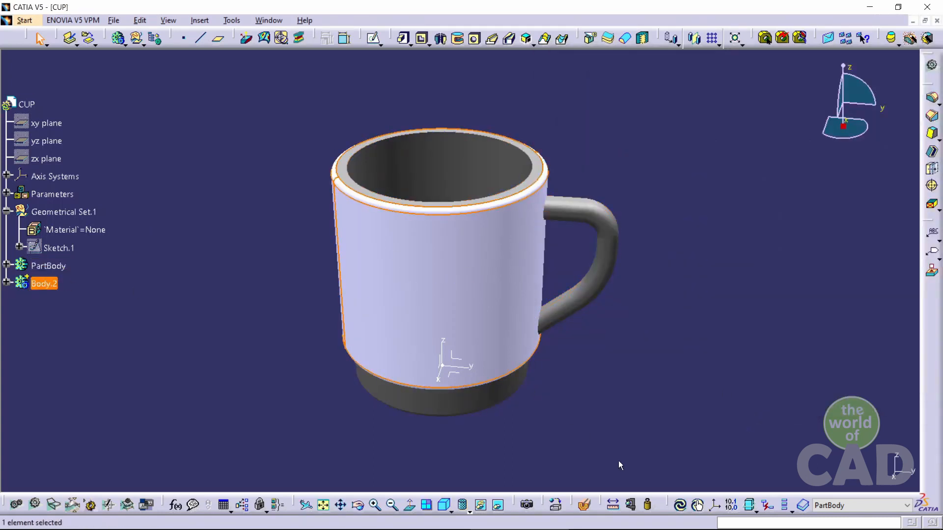
click(556, 506)
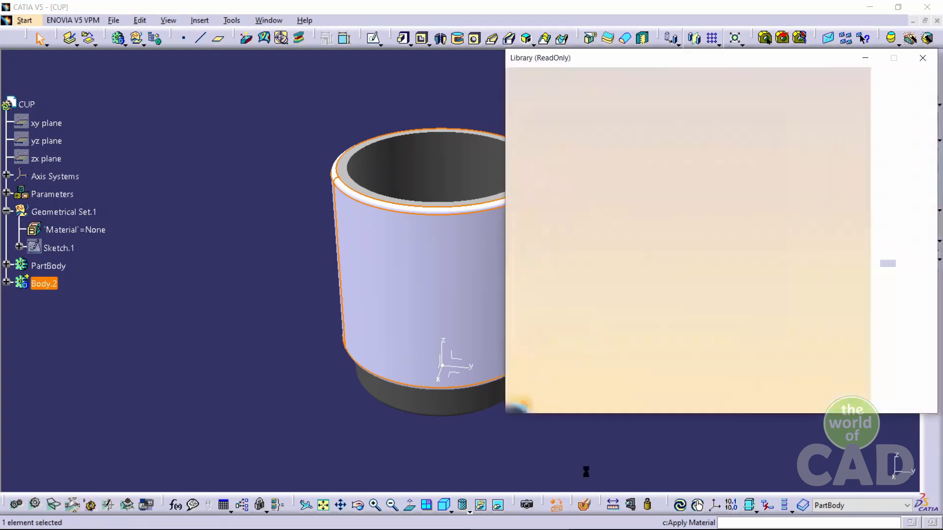
click(653, 101)
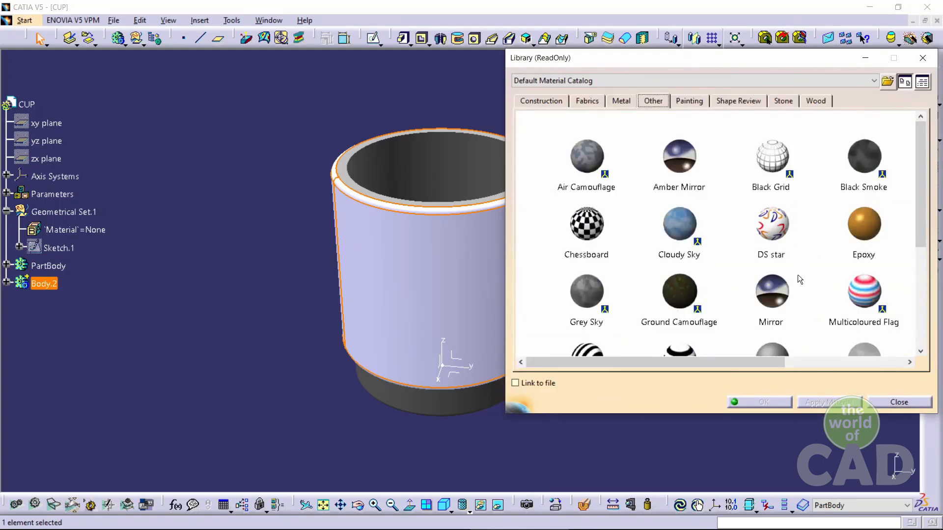
scroll(798, 282, down, 1)
click(771, 309)
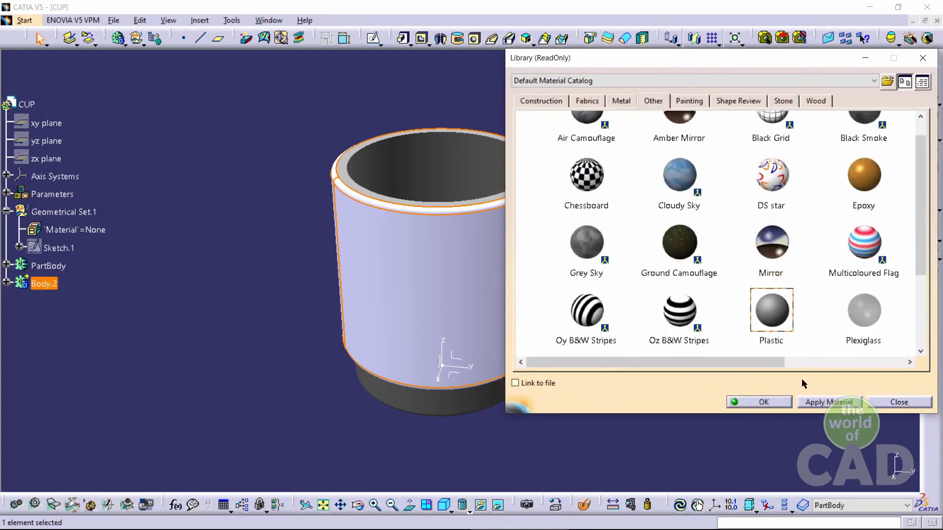
click(815, 403)
click(756, 402)
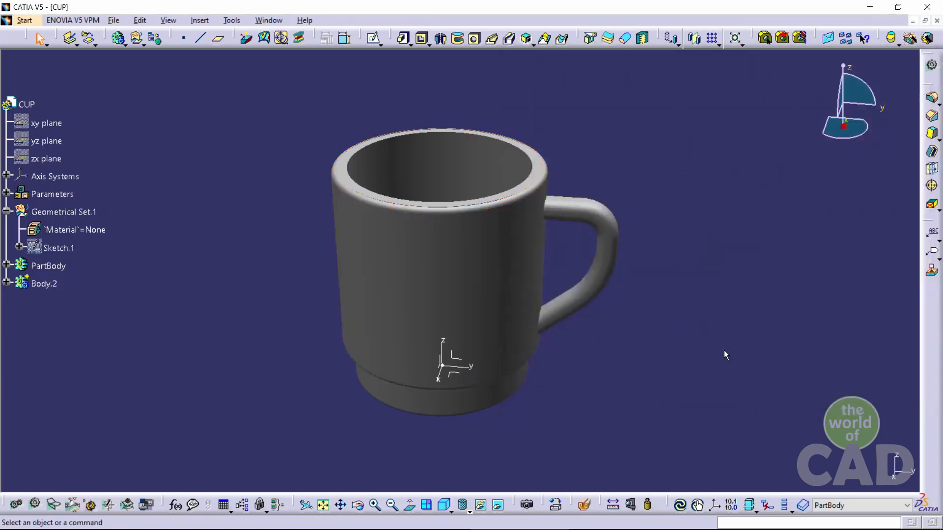
click(7, 265)
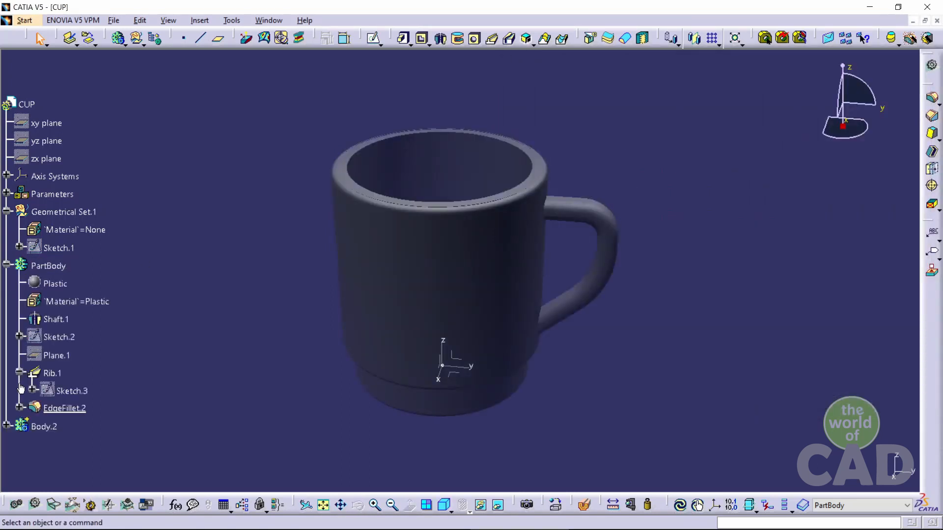
click(6, 426)
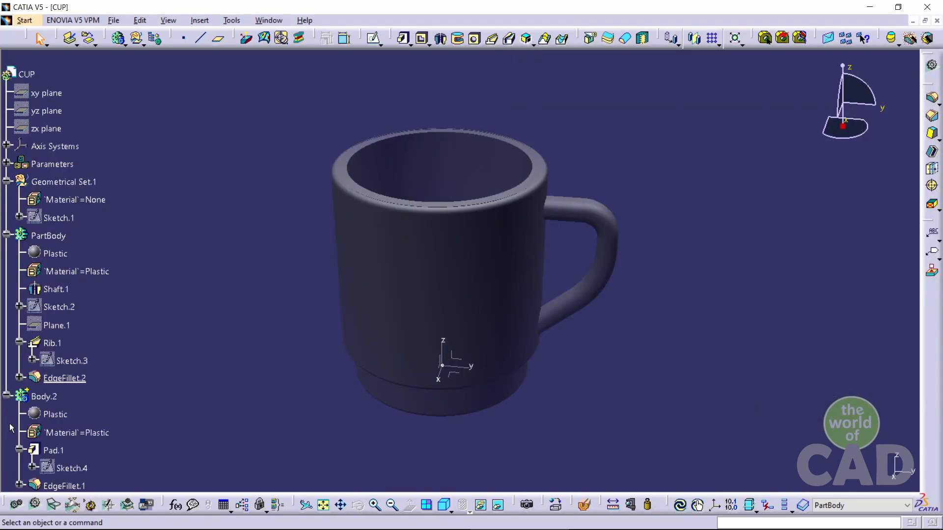
Open the properties of PartBody's Plastic material and set its reflectivity to 0.65, applying the change
click(894, 480)
scroll(44, 375, down, 3)
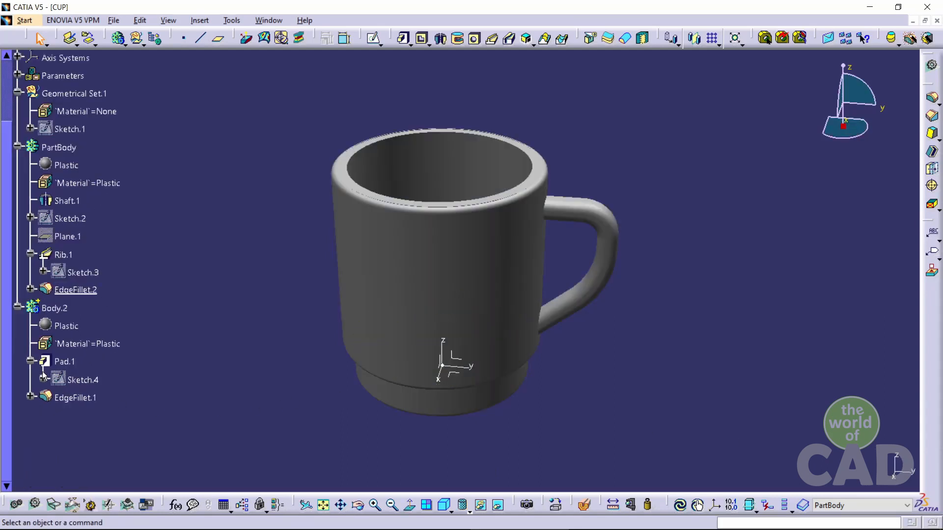
right_click(66, 168)
click(93, 219)
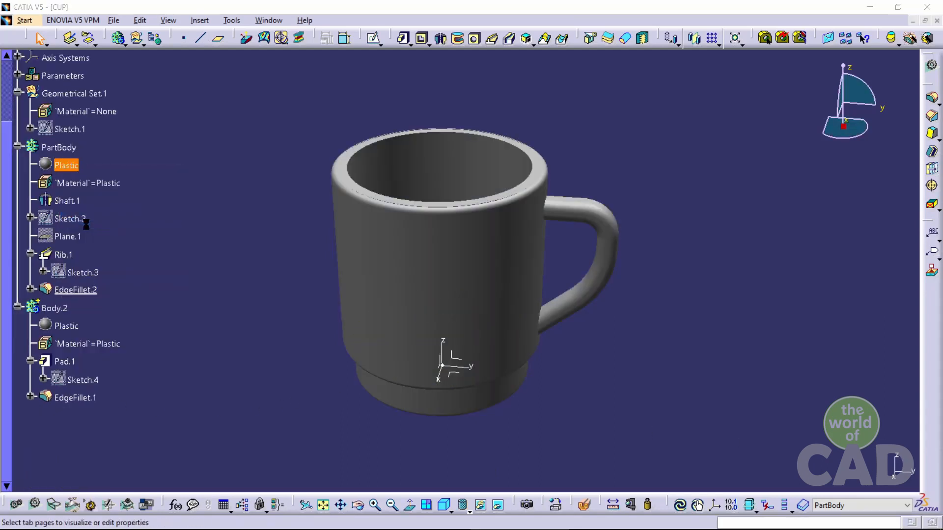
click(624, 199)
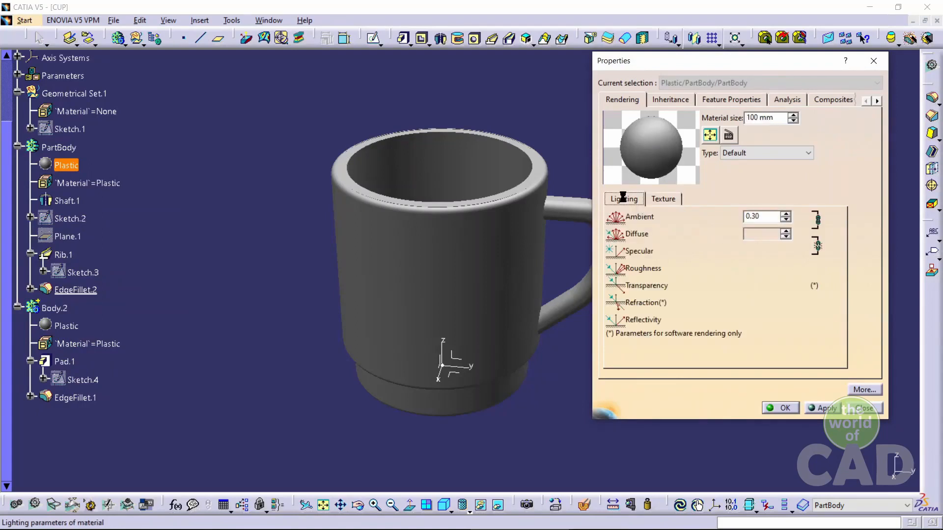
drag(677, 322, 698, 324)
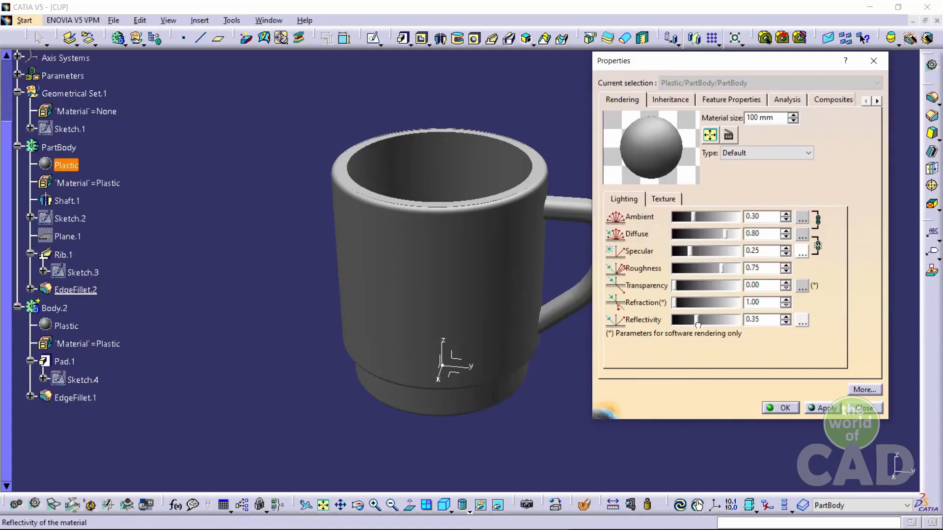
click(823, 408)
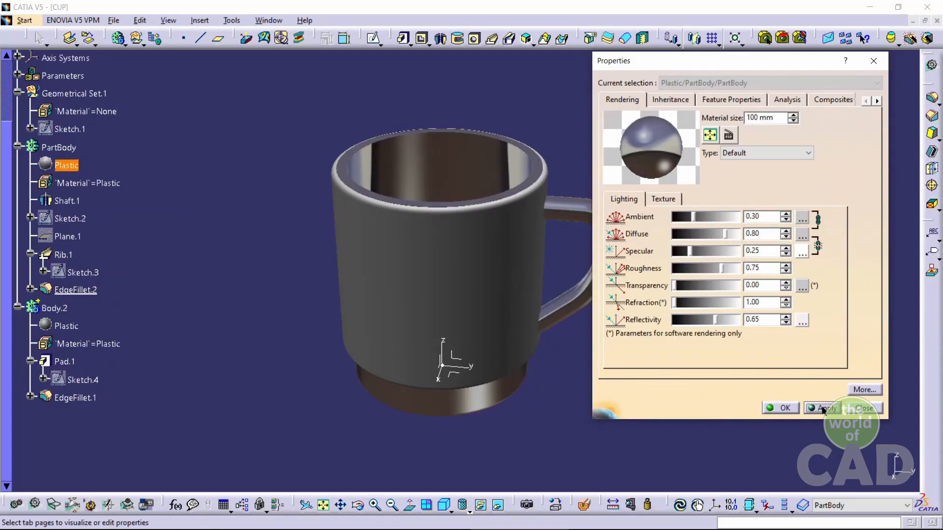
Choose the Garden predefined environment in the advanced reflection settings and apply it
click(802, 322)
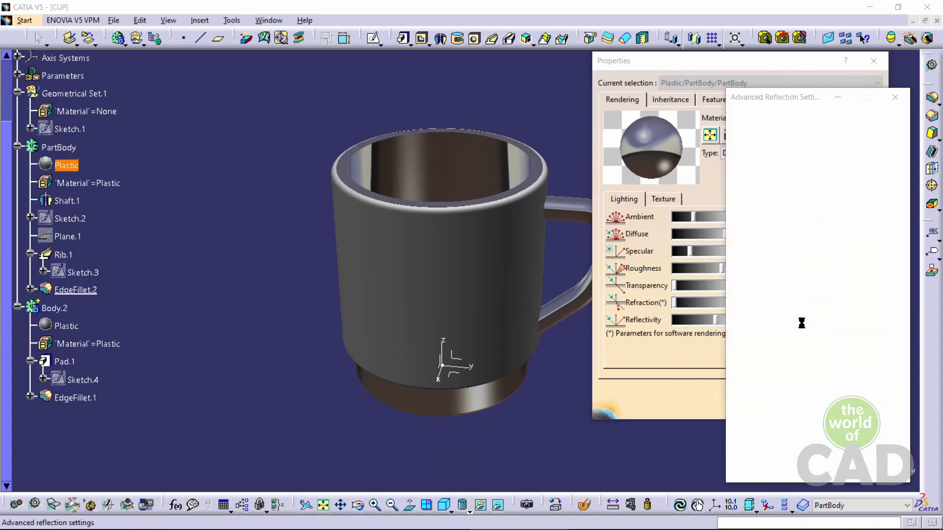
click(851, 250)
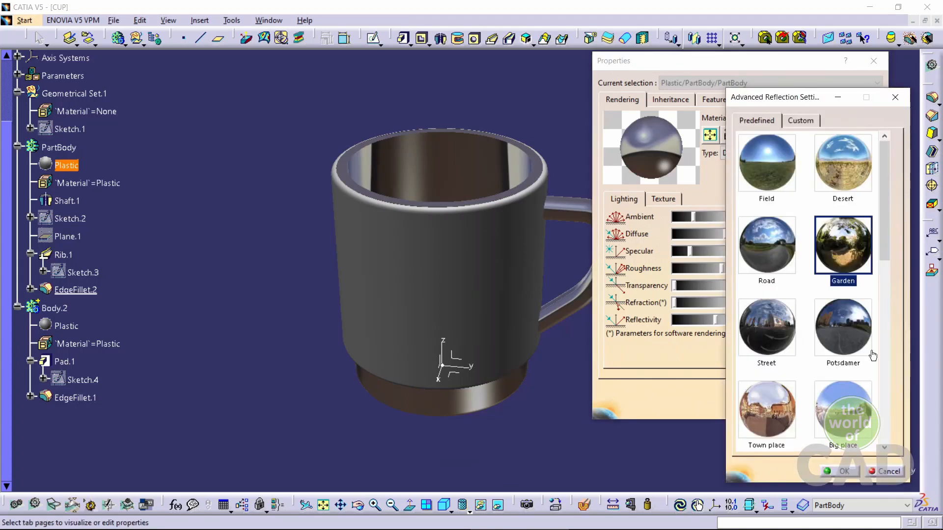
click(839, 472)
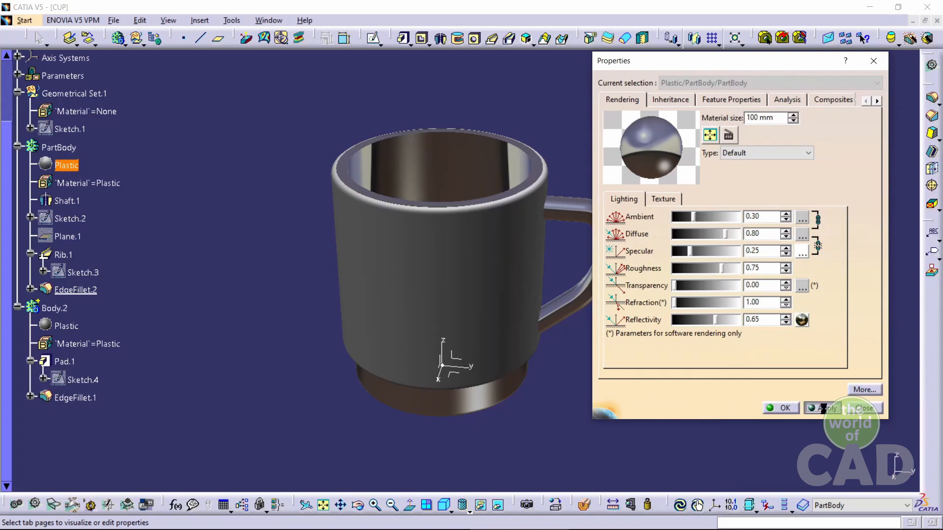
click(822, 408)
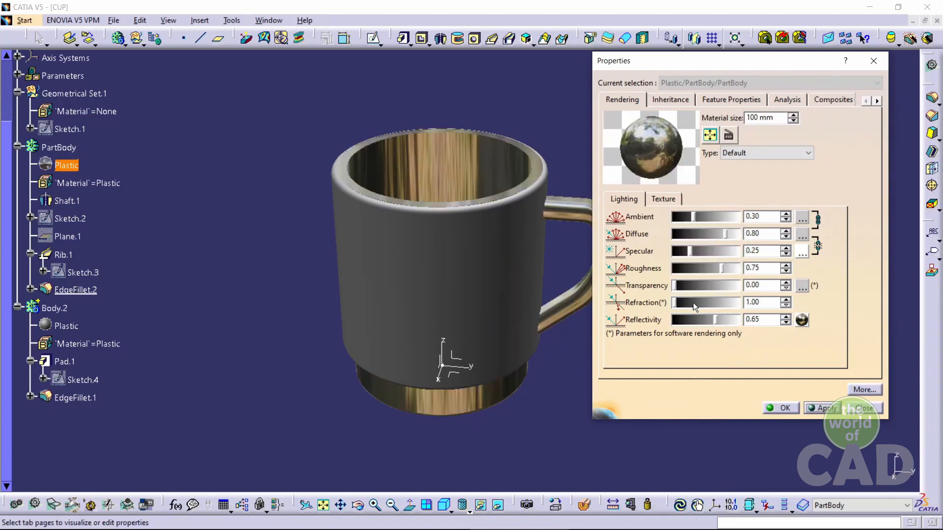
Set the material's refraction to 2.48, ambient to 0.57 and diffuse to 0.65, then confirm
drag(678, 303, 718, 302)
drag(695, 219, 724, 226)
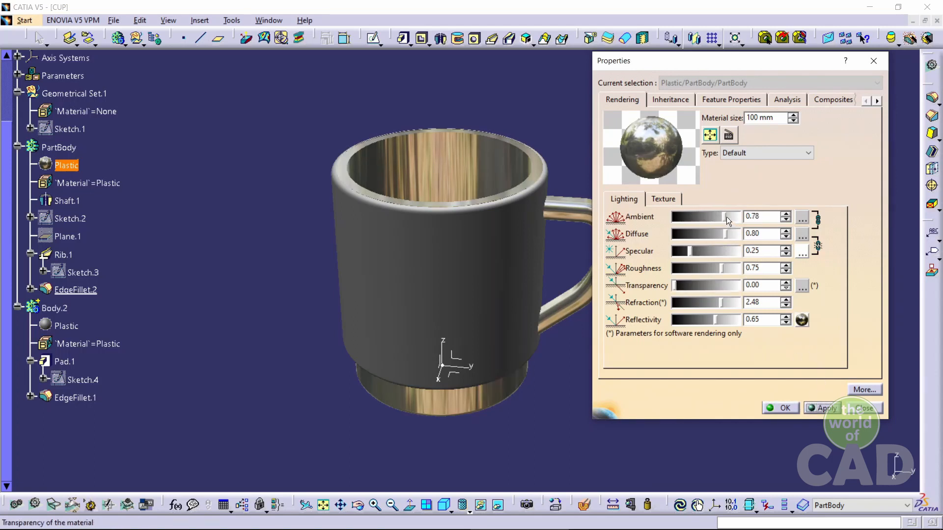
drag(725, 234, 725, 235)
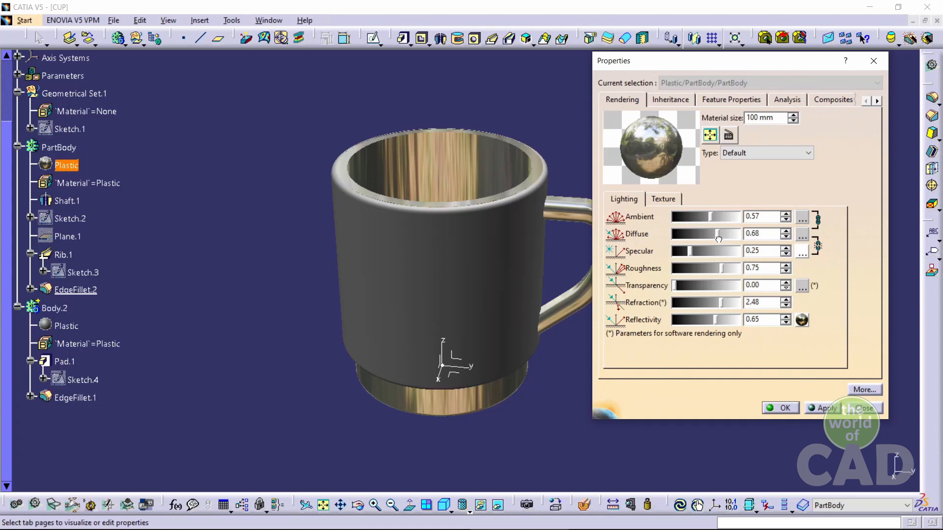
click(782, 408)
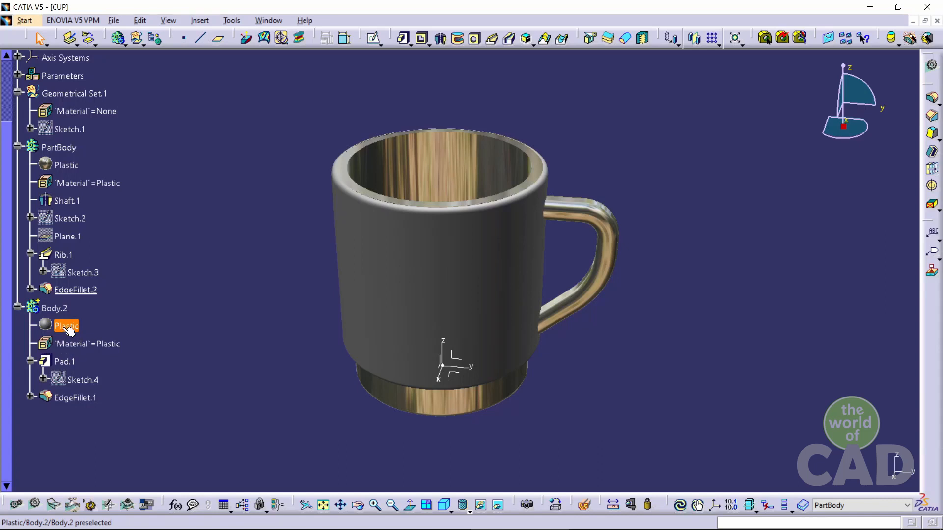
Open Body.2's Plastic material properties and set an Image texture with cylindrical mapping
right_click(67, 332)
click(111, 157)
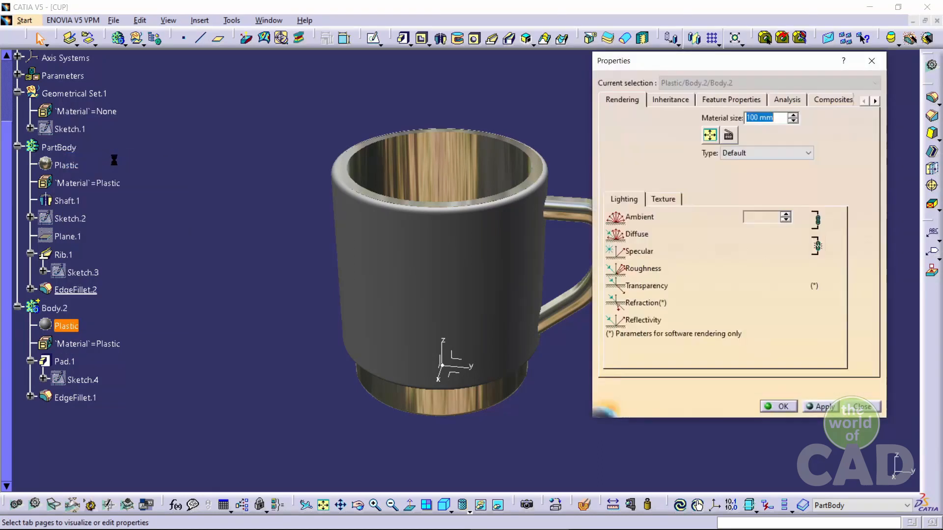
click(662, 200)
click(660, 219)
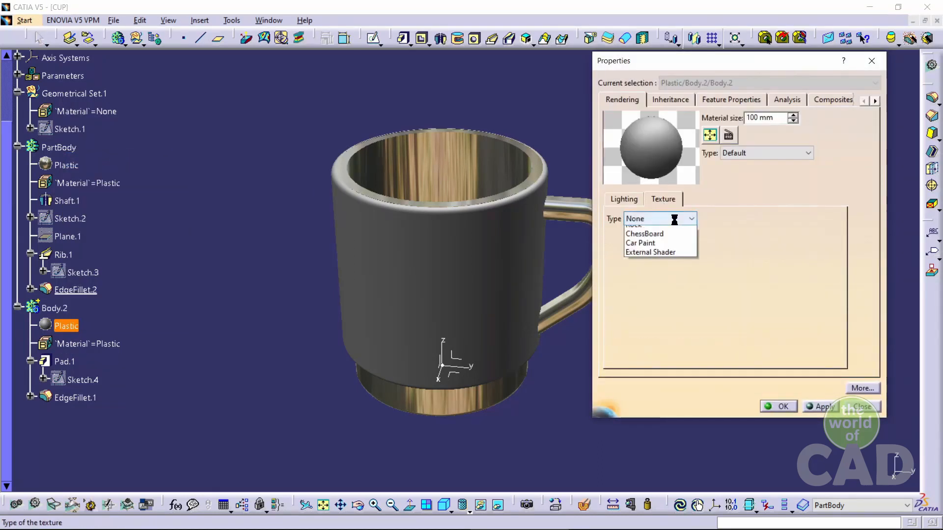
click(640, 242)
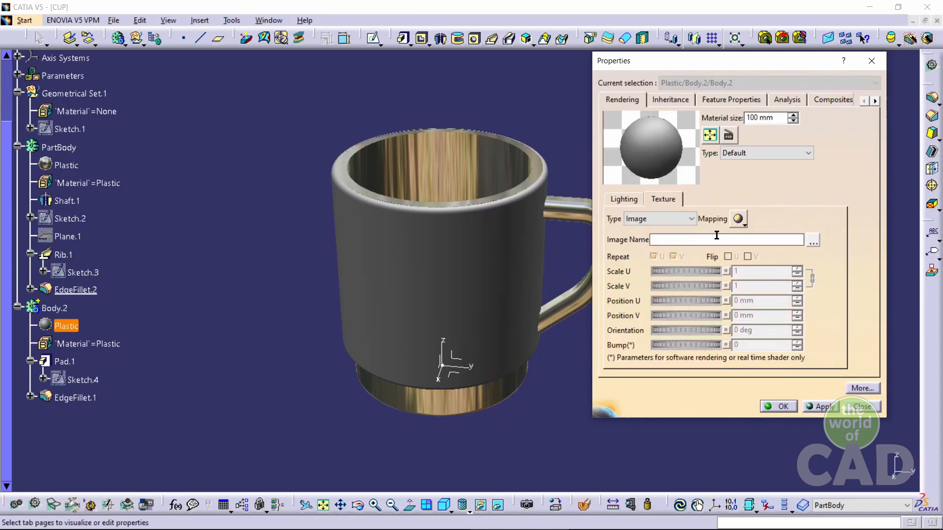
click(739, 219)
click(756, 278)
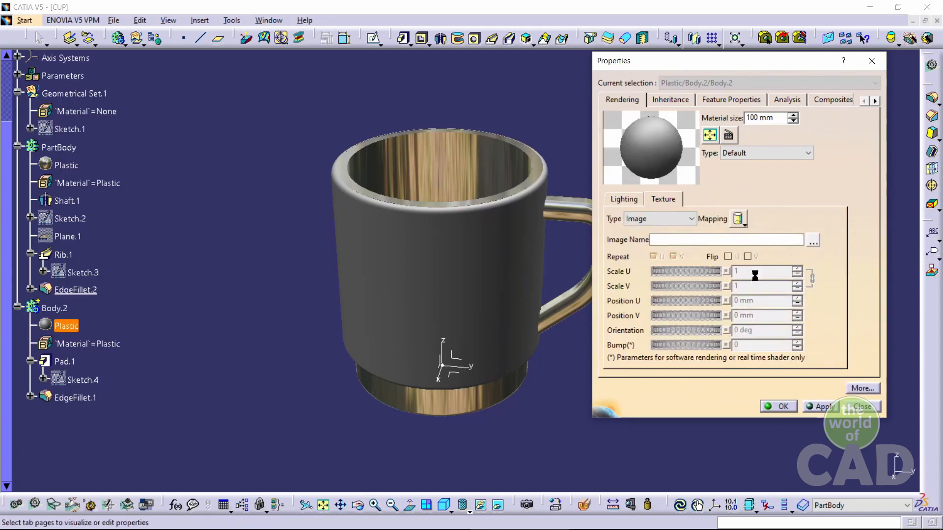
Load the Tea_Cup_Decal1 file as the texture image
click(813, 240)
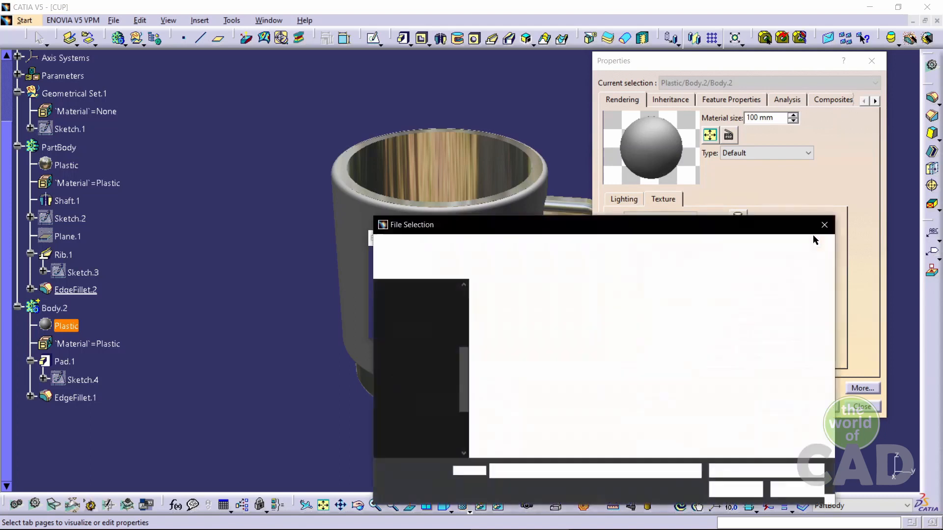
click(512, 393)
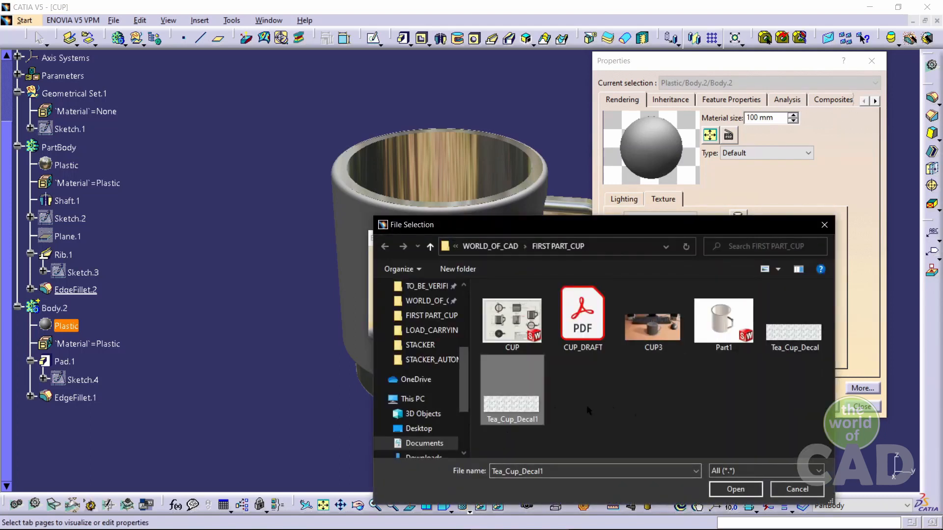
click(735, 489)
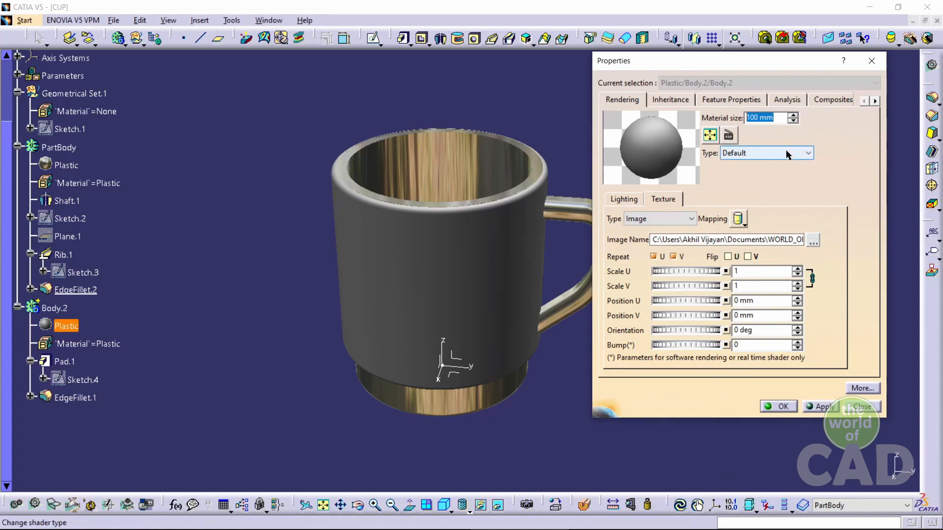
Set the material size to 79 mm and apply
text(79)
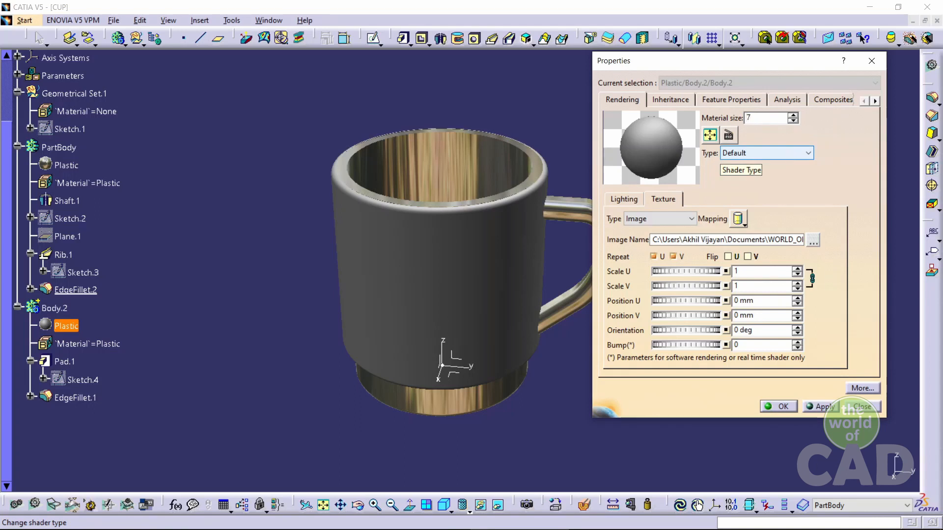
click(761, 299)
click(751, 285)
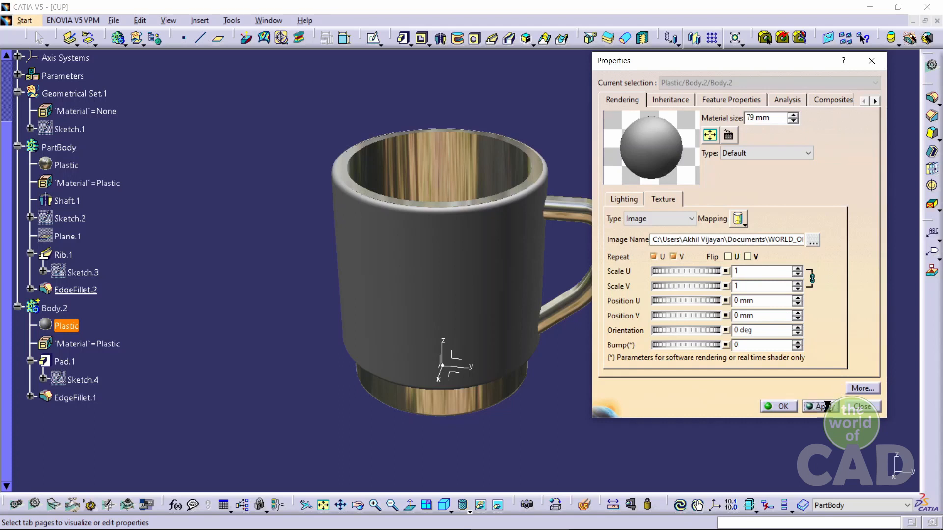
click(826, 406)
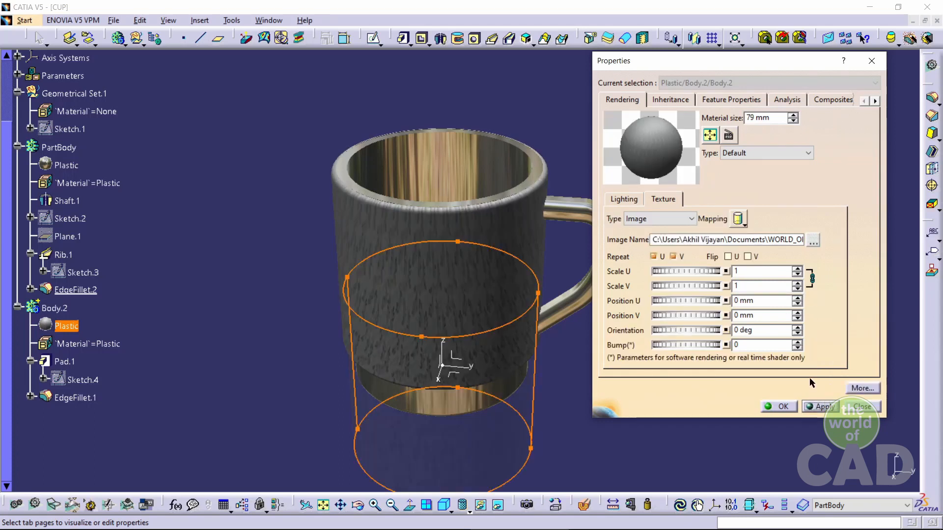
Set the texture's Scale U to 1.5 and confirm the material properties
click(748, 272)
text(.1)
click(751, 286)
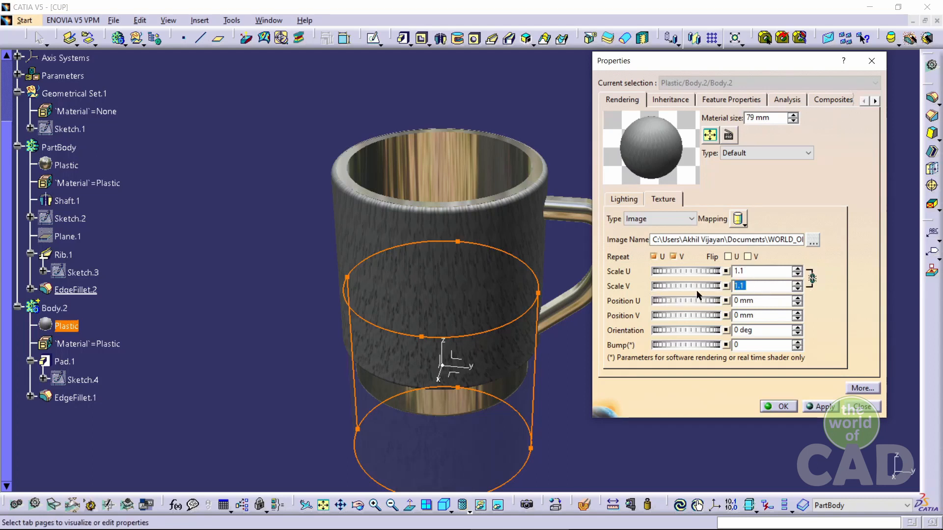
click(836, 406)
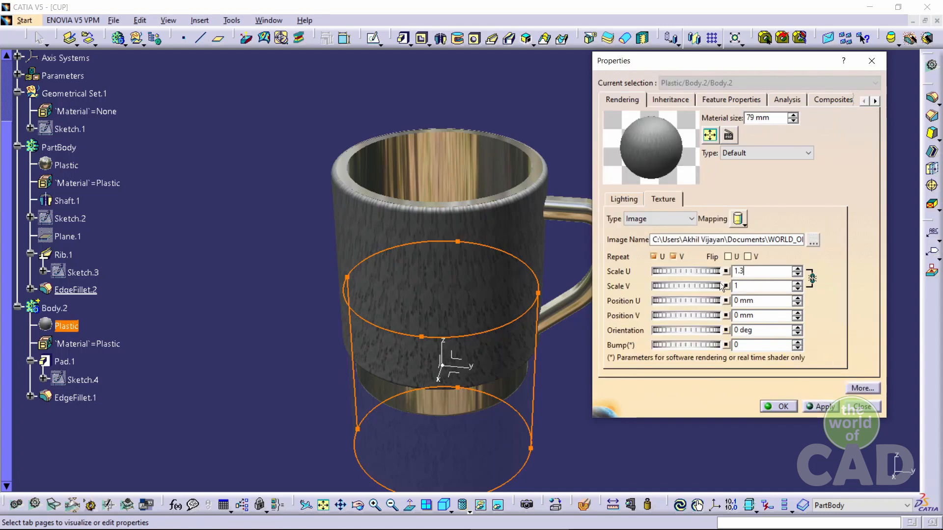
click(821, 406)
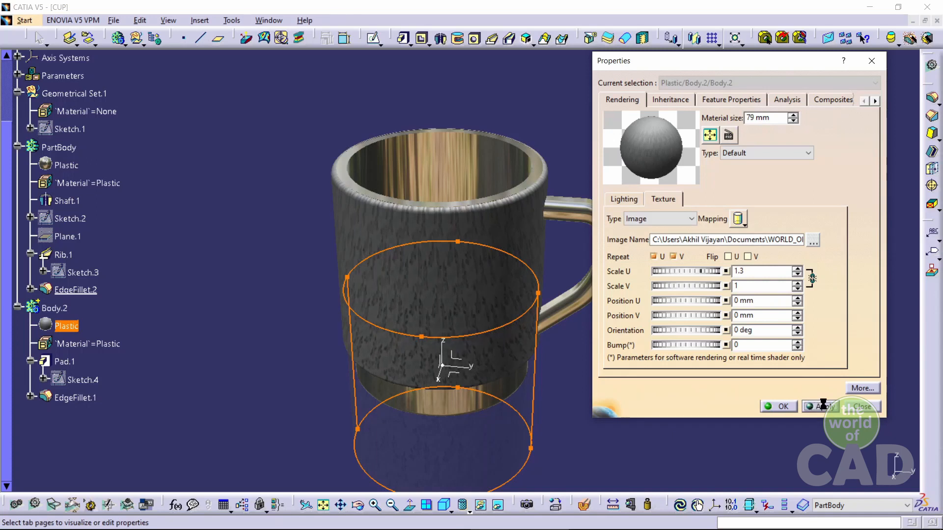
text(1)
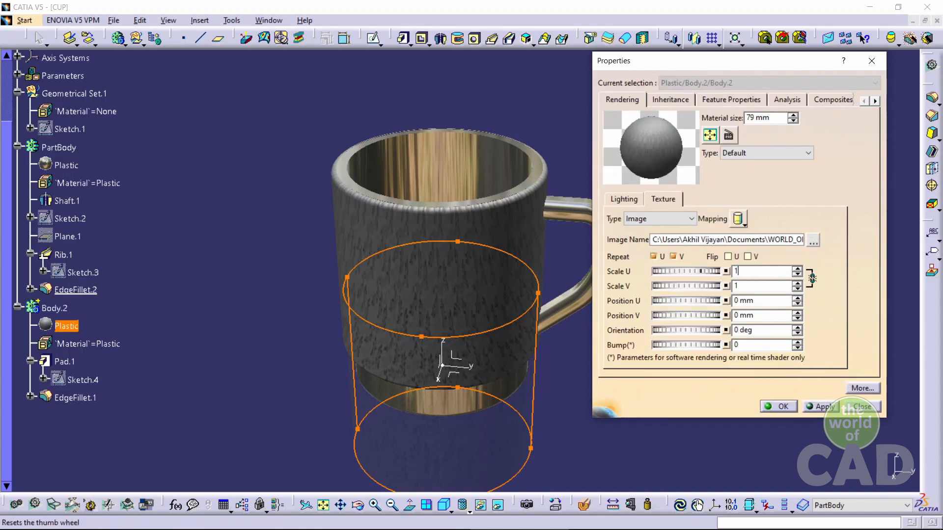
click(829, 407)
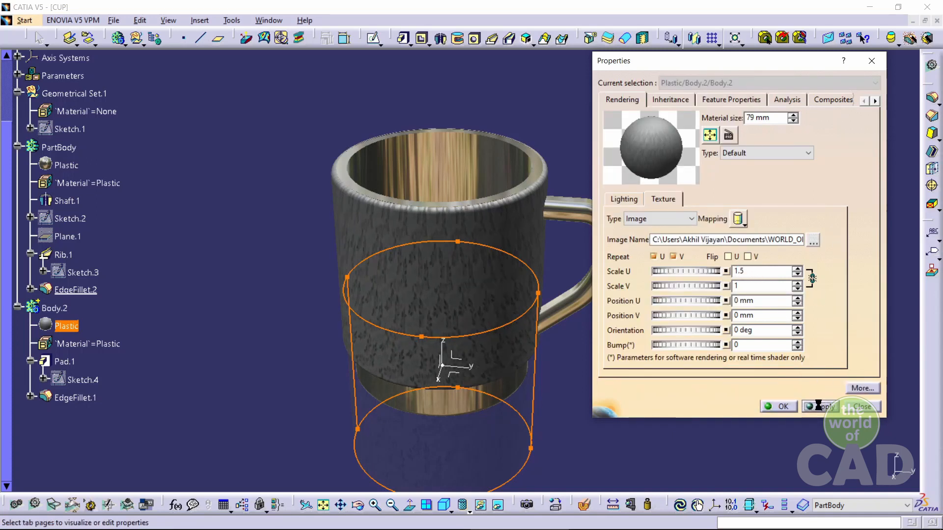
click(779, 407)
Open the light sources settings, reposition the light, and raise its intensity to 0.95
middle_drag(572, 398, 680, 241)
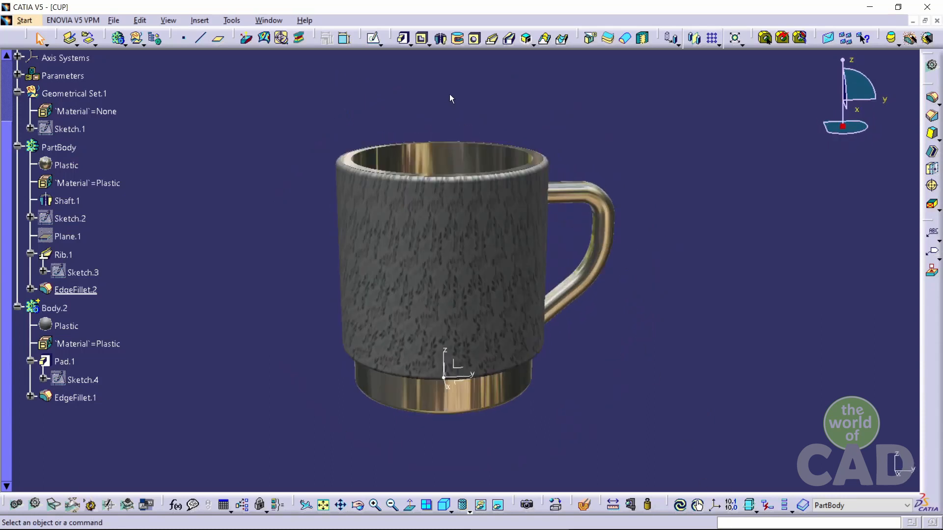
middle_drag(451, 98, 479, 163)
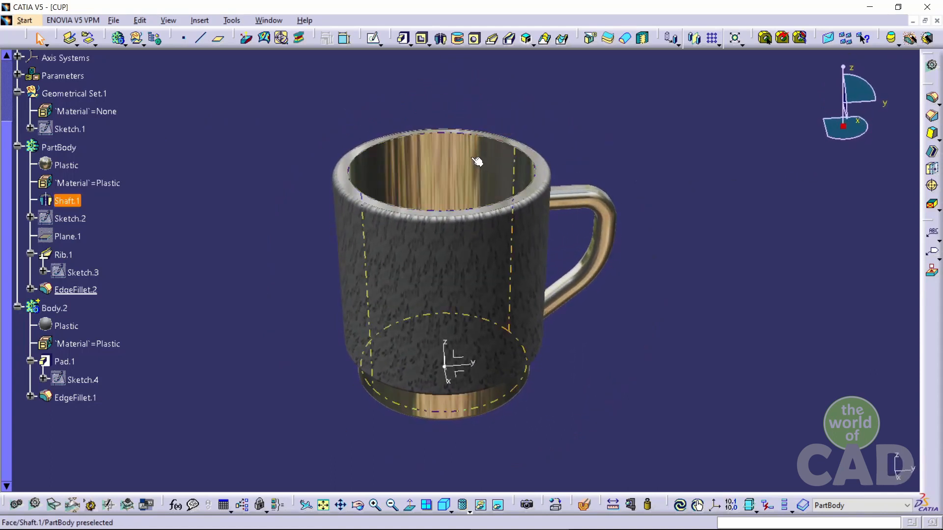
click(168, 20)
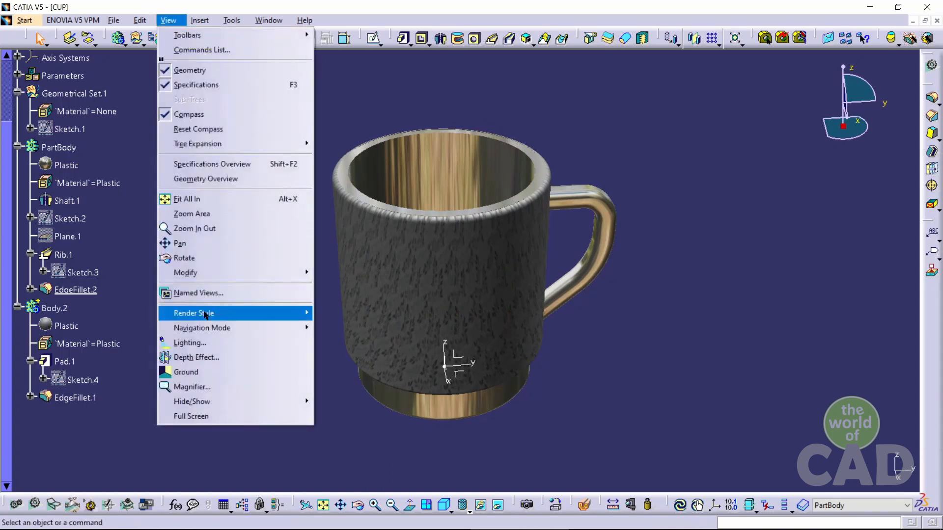
click(196, 343)
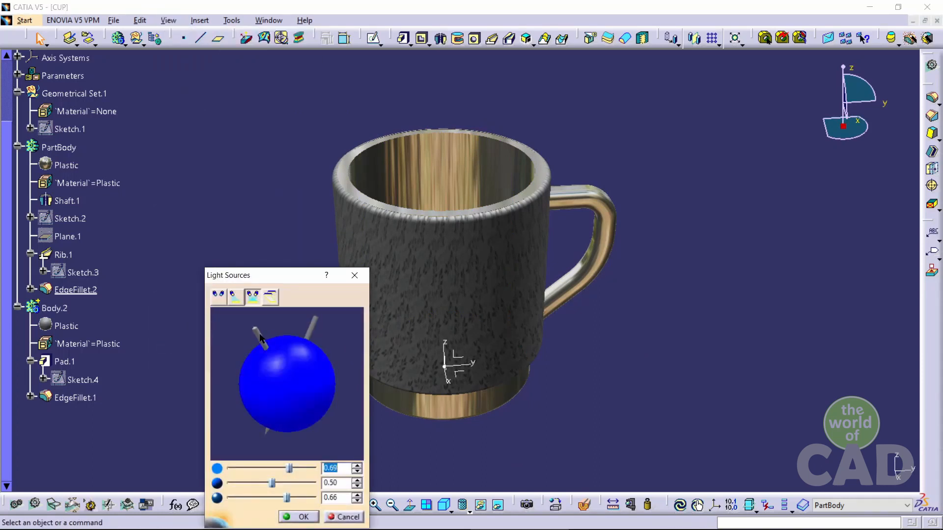
click(260, 338)
mouse_move(260, 346)
mouse_down()
mouse_move(288, 402)
mouse_move(257, 417)
mouse_move(256, 388)
mouse_move(278, 400)
mouse_move(271, 374)
mouse_up()
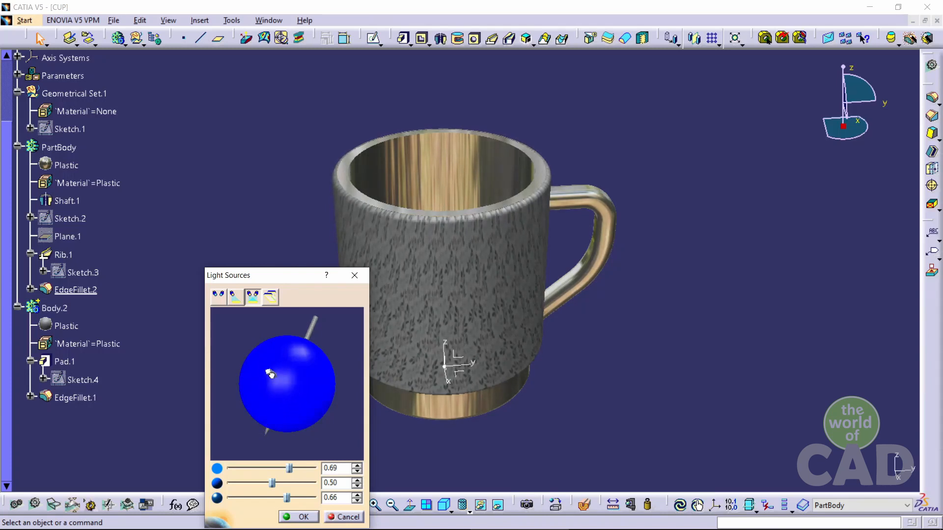
drag(288, 471, 313, 471)
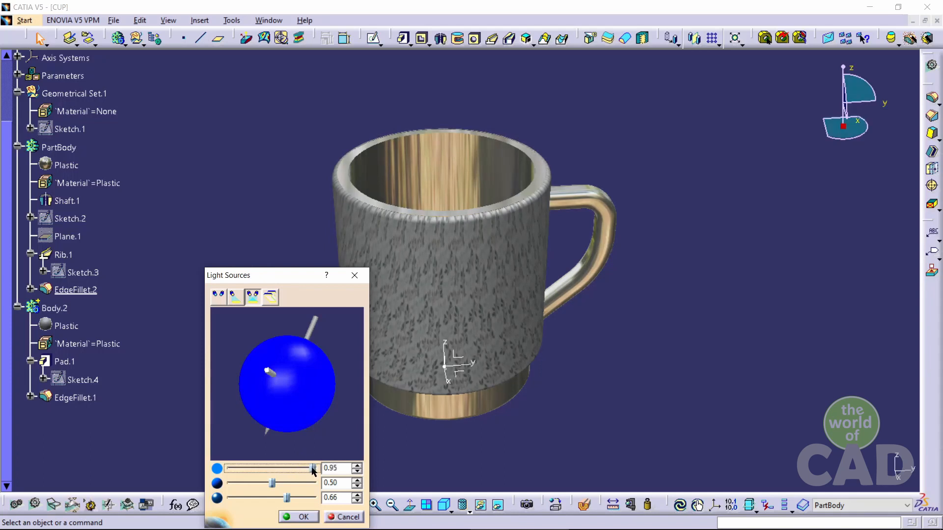
click(298, 517)
Render the cup in a scene using Photo Studio Easy Tools
middle_drag(373, 315, 644, 400)
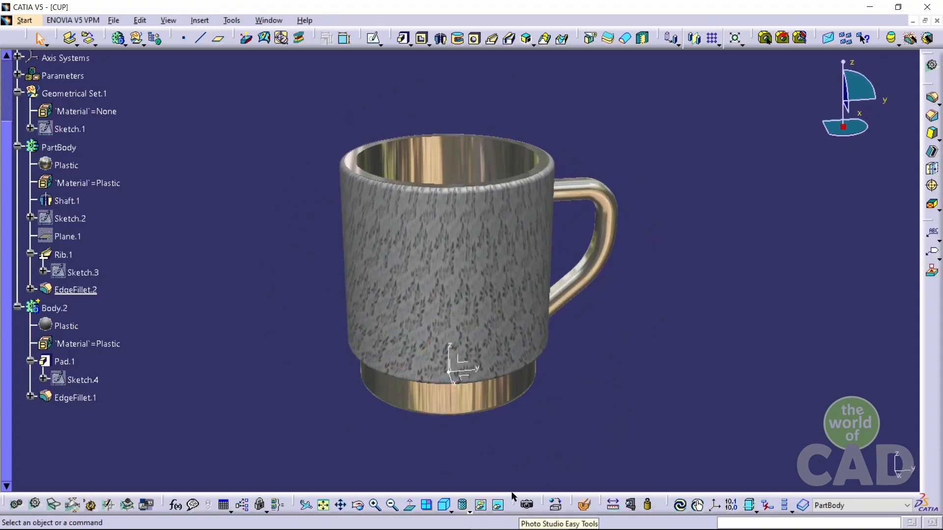
click(527, 506)
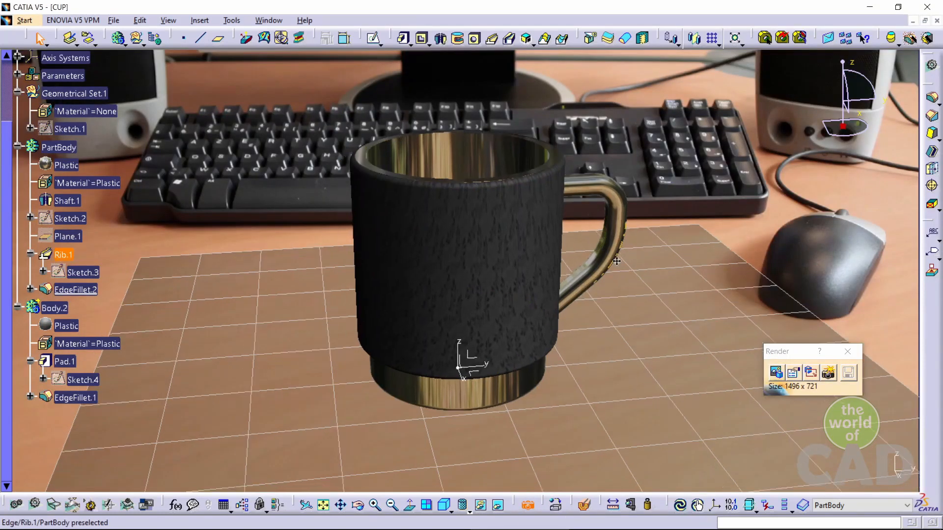
Try the Desktop 2, Table Top 2 and Table Top predefined scene backgrounds behind the cup
mouse_move(616, 261)
middle_down()
mouse_move(625, 266)
mouse_move(612, 256)
middle_up()
drag(611, 334, 621, 351)
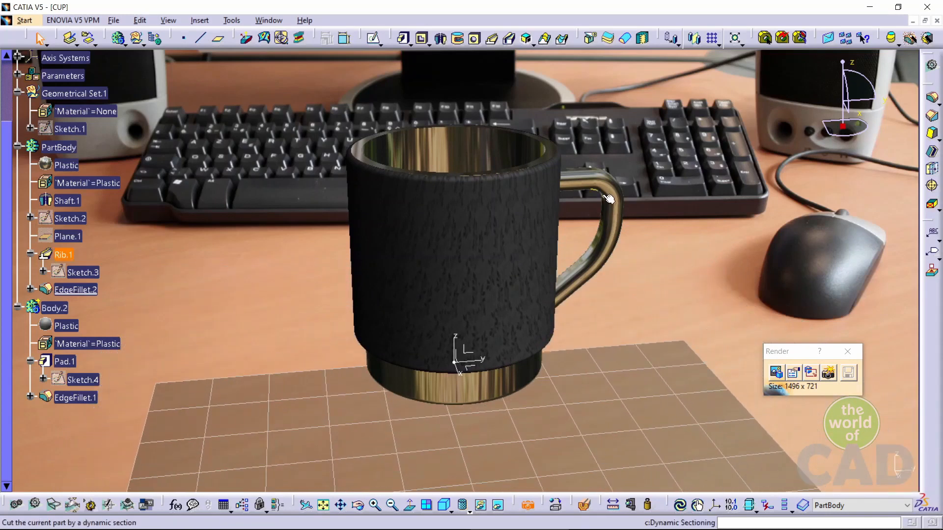
middle_drag(621, 253, 608, 298)
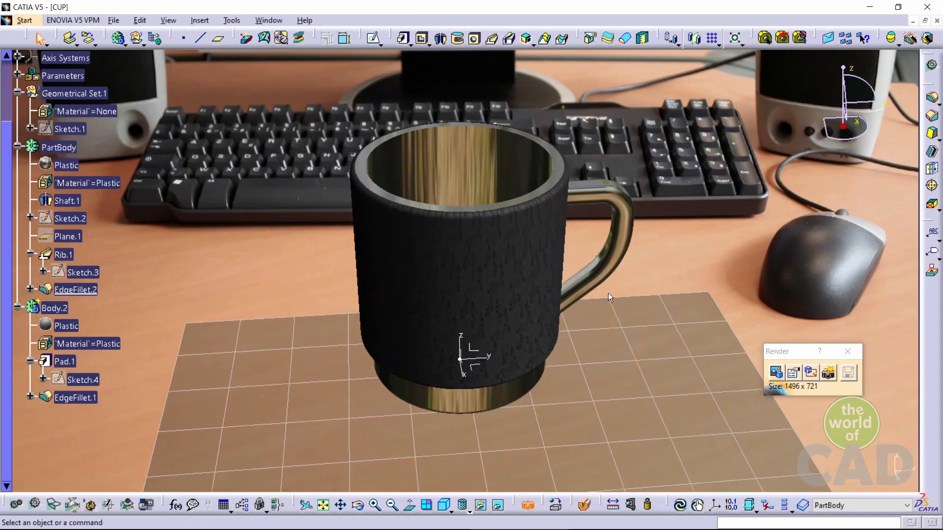
click(776, 372)
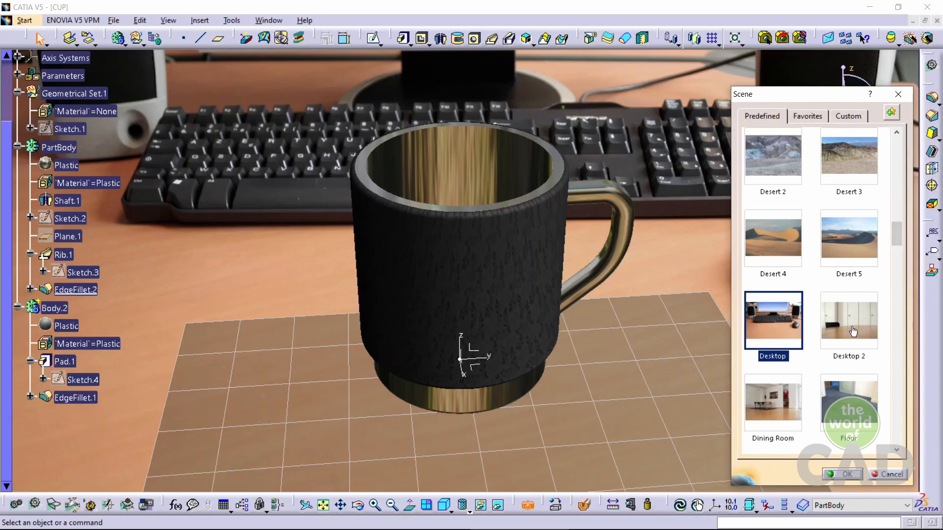
click(865, 328)
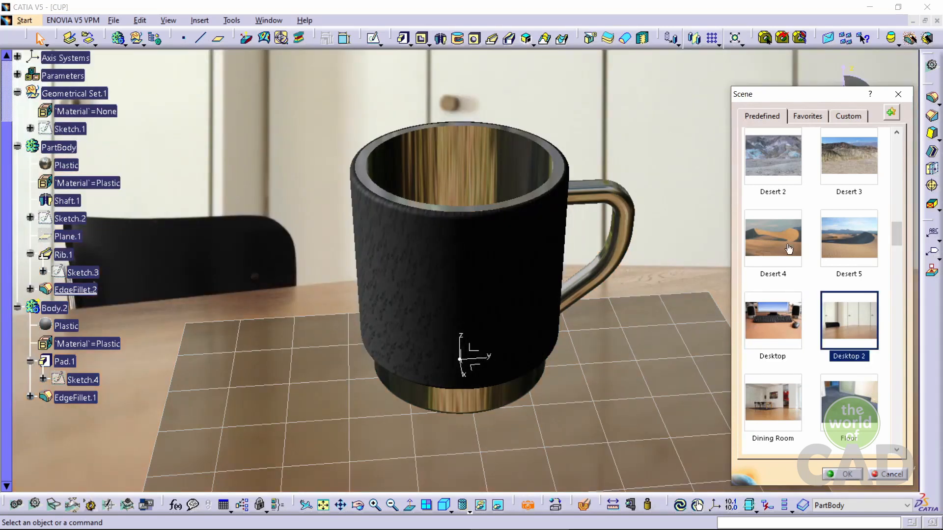
drag(896, 234, 897, 432)
click(842, 246)
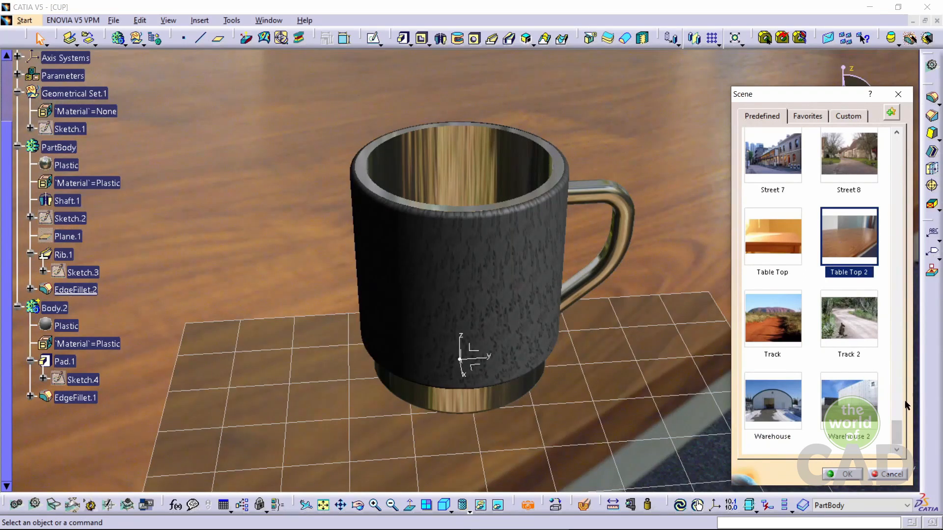
mouse_move(899, 435)
mouse_down()
mouse_move(899, 412)
mouse_move(899, 435)
mouse_up()
click(763, 251)
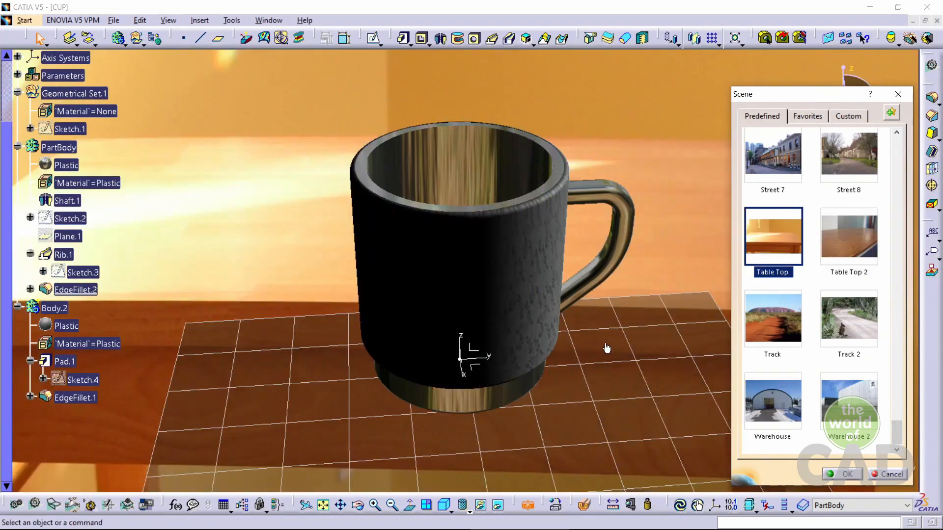
Apply the Kitchen predefined scene to the cup and confirm the scene choice
middle_drag(600, 326, 642, 284)
drag(897, 418, 888, 266)
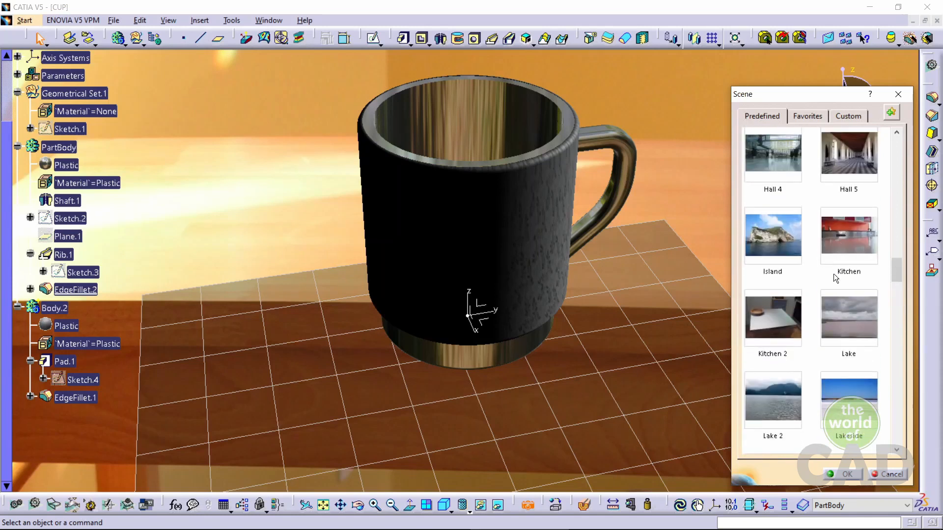
click(799, 322)
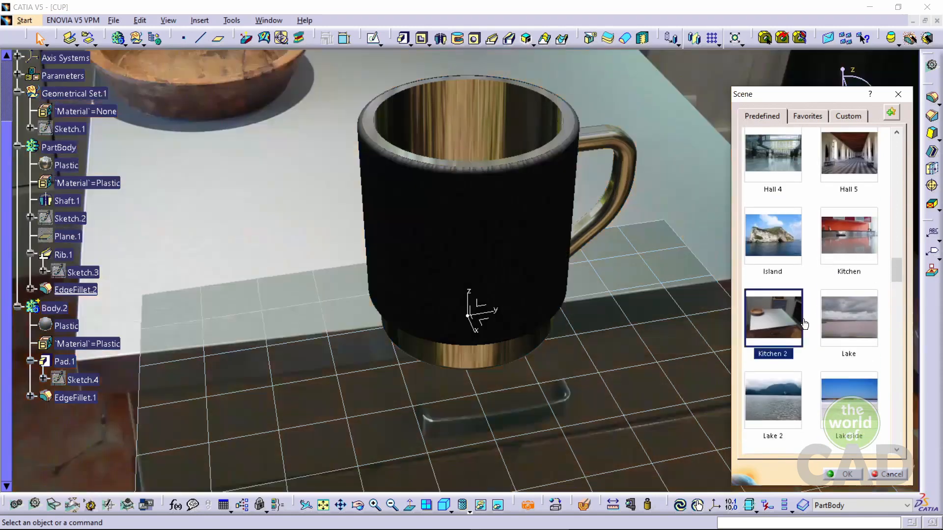
click(848, 235)
middle_drag(639, 292, 625, 345)
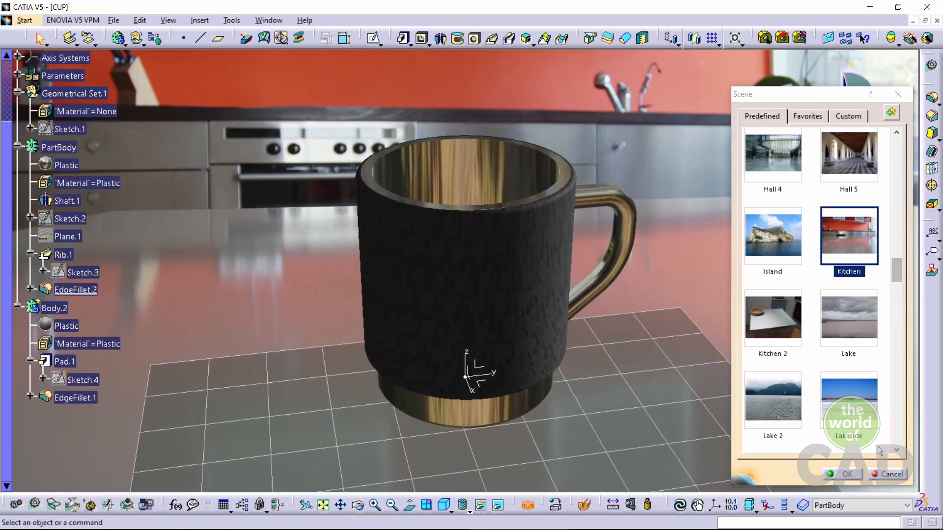
click(843, 474)
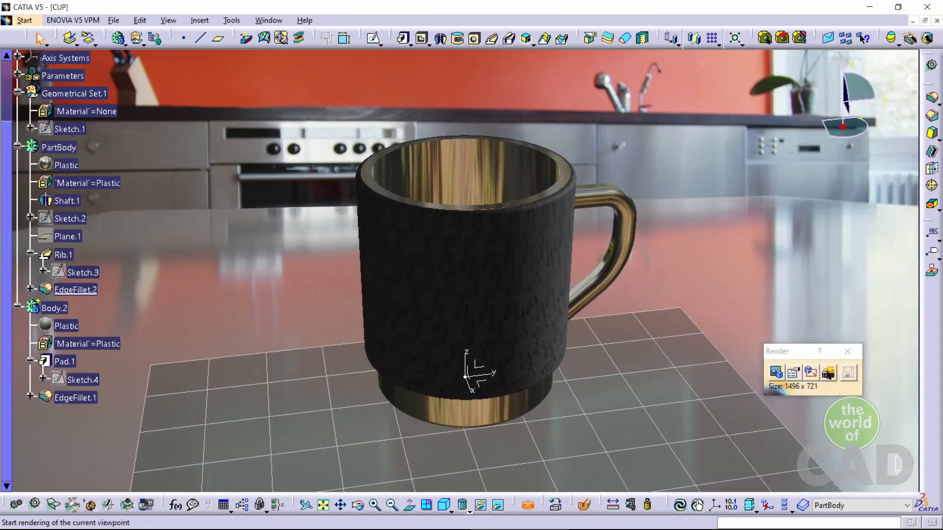
Set the rendering quality to High, then render a selected region of the current viewpoint around the cup
click(792, 374)
click(835, 295)
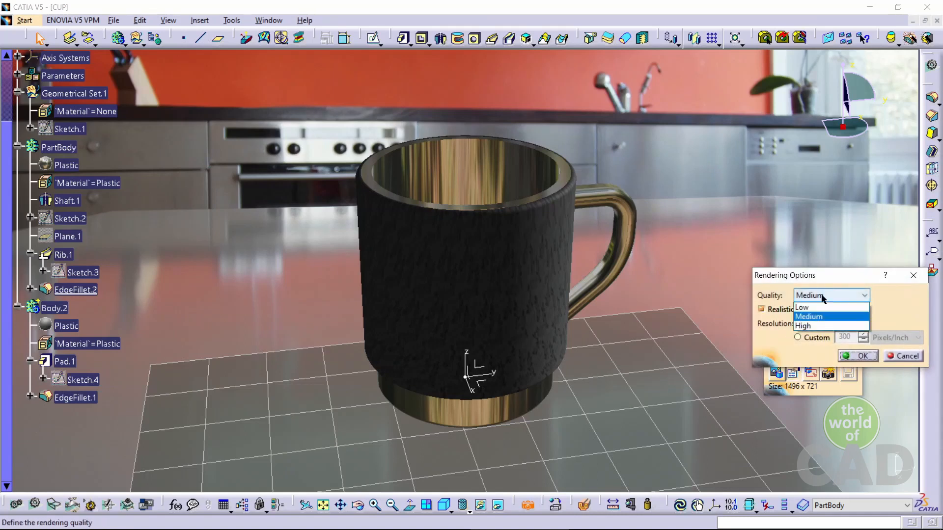
click(814, 325)
click(857, 355)
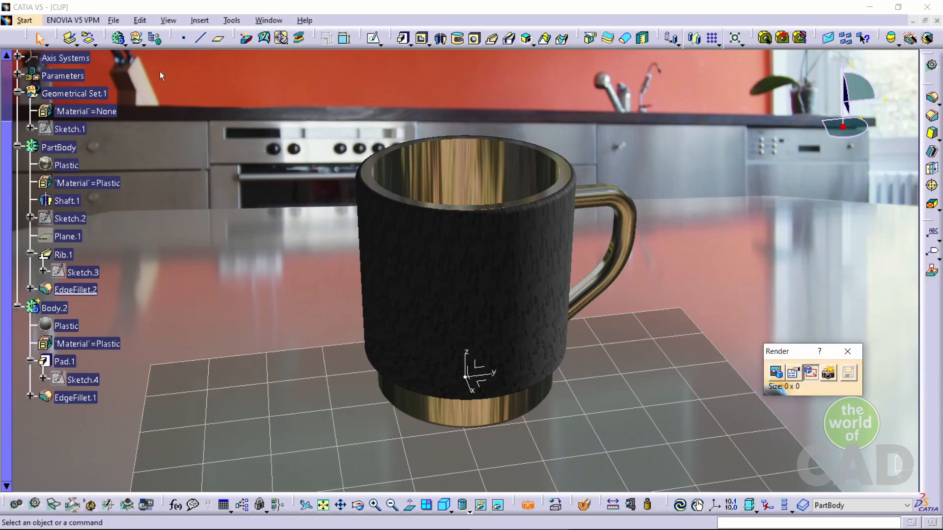
drag(111, 58, 827, 494)
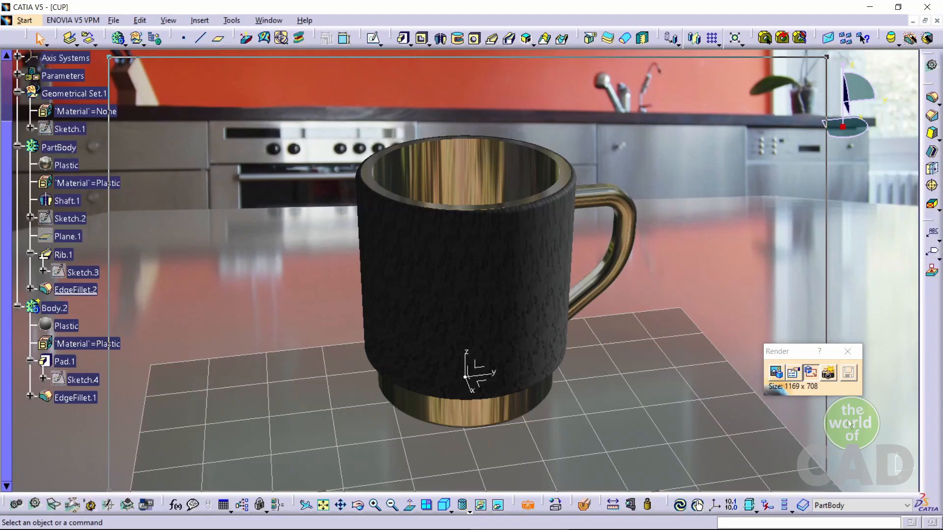
click(827, 372)
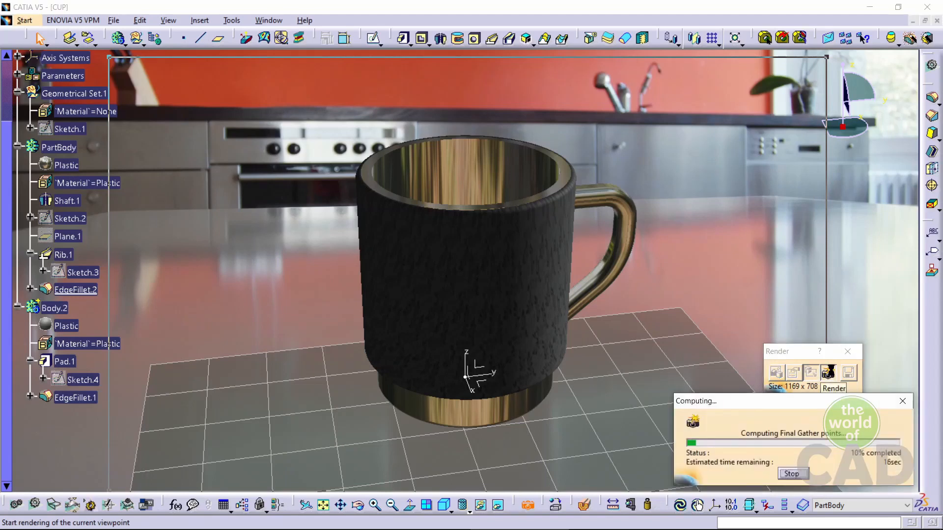